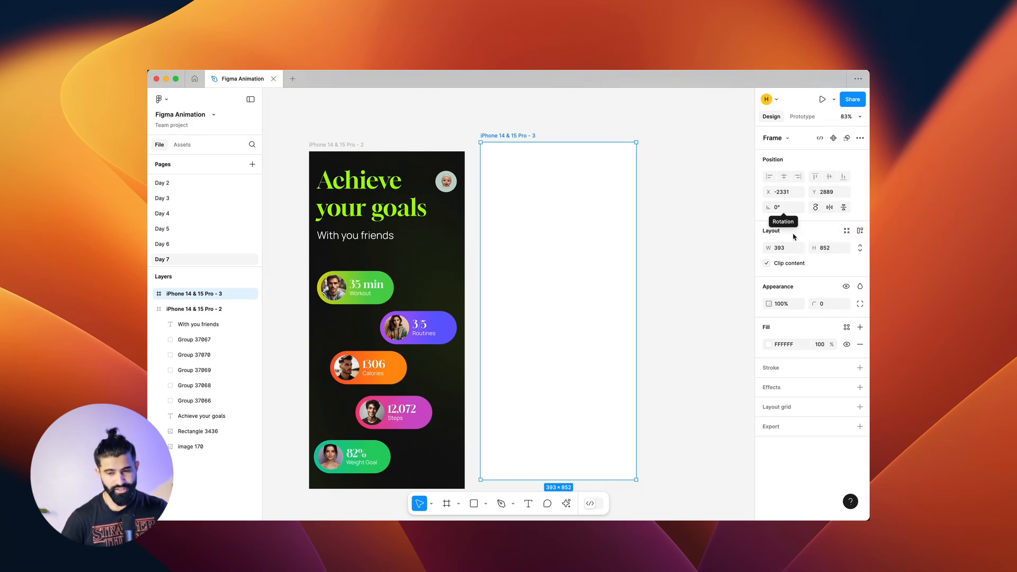
Step: Move the finished "Achieve your goals" frame up so its top edge lines up with the blank frame beside it
{"action": "left_click", "coordinate": [769, 345]}
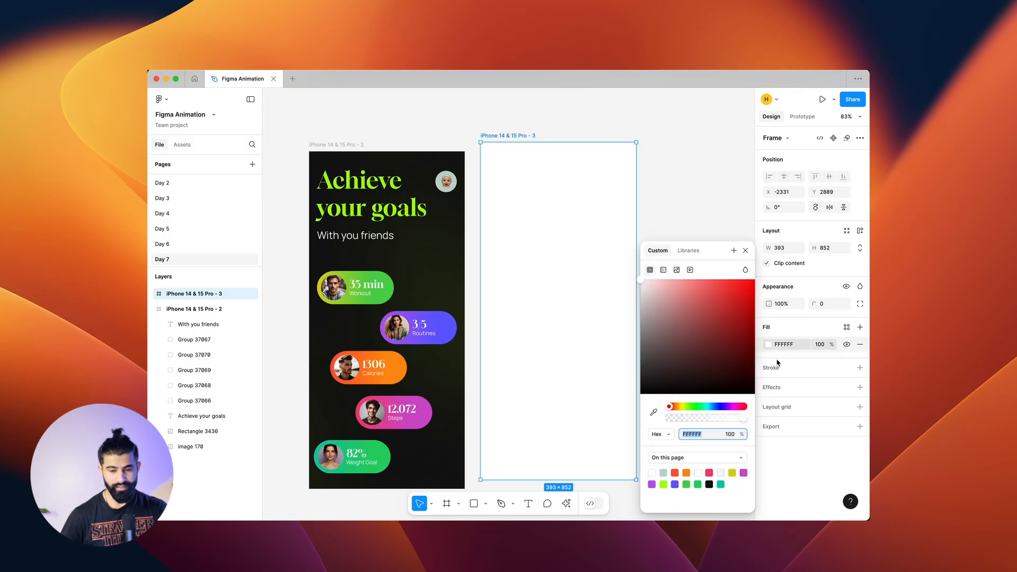
{"action": "left_click", "coordinate": [641, 206]}
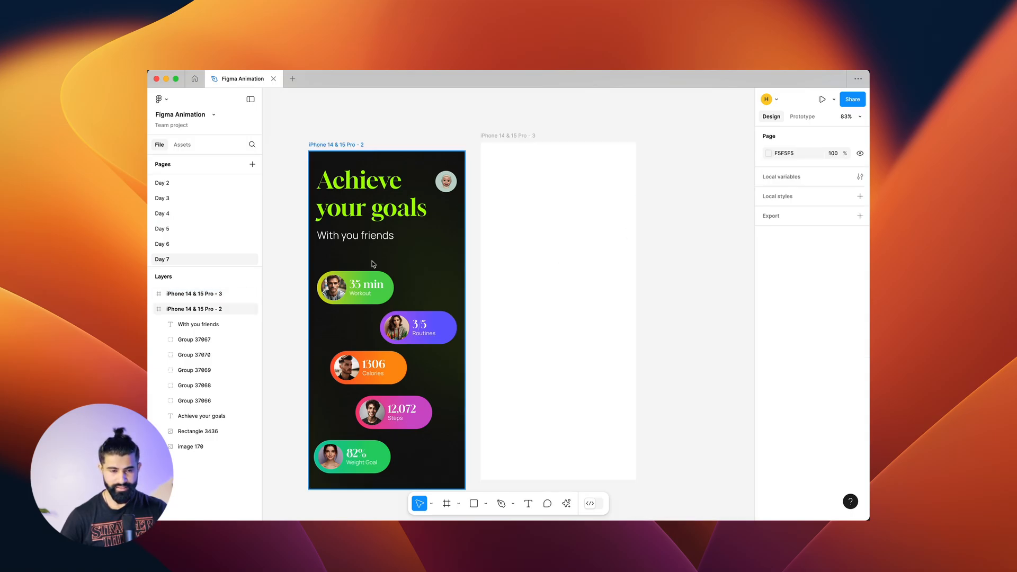
{"action": "left_click", "coordinate": [354, 145]}
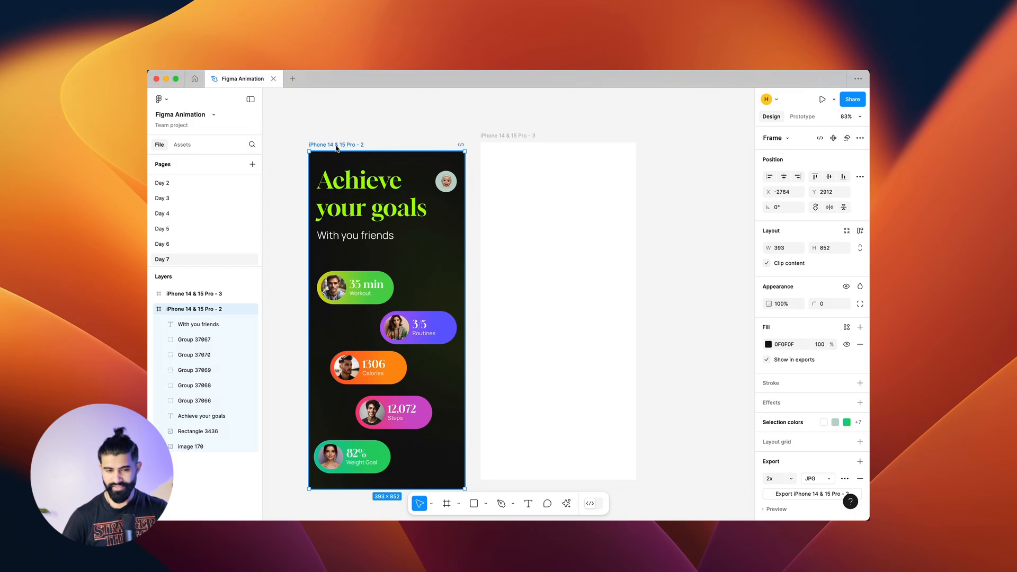
{"action": "left_click_drag", "start_coordinate": [336, 148], "coordinate": [336, 140]}
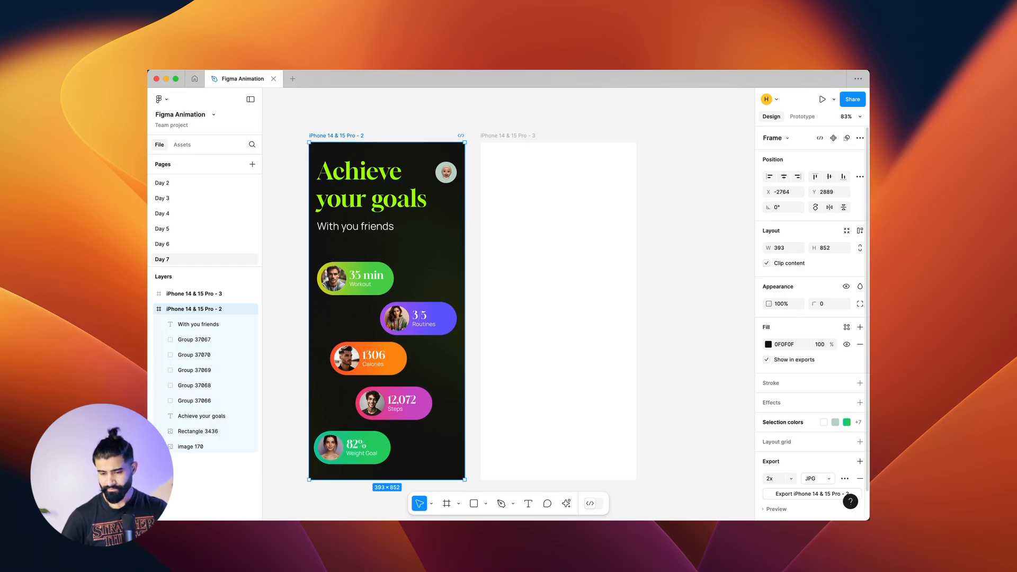
Step: Copy the 0F0F0F fill of the finished frame and apply it to the blank "iPhone 14 & 15 Pro - 3" frame
{"action": "left_click", "coordinate": [782, 345]}
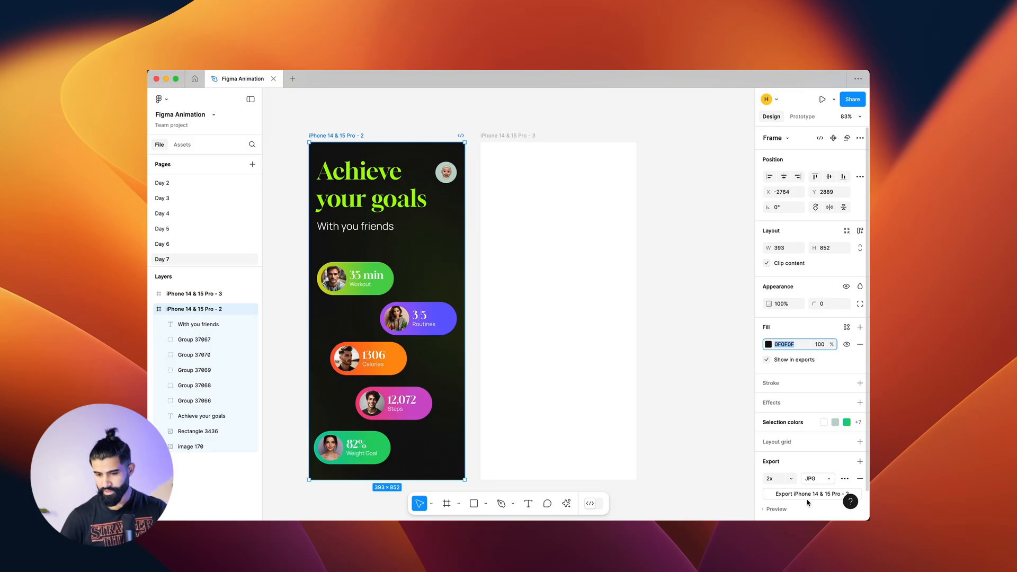
{"action": "left_click", "coordinate": [783, 423]}
{"action": "scroll", "coordinate": [805, 408], "scroll_direction": "down", "scroll_amount": 5}
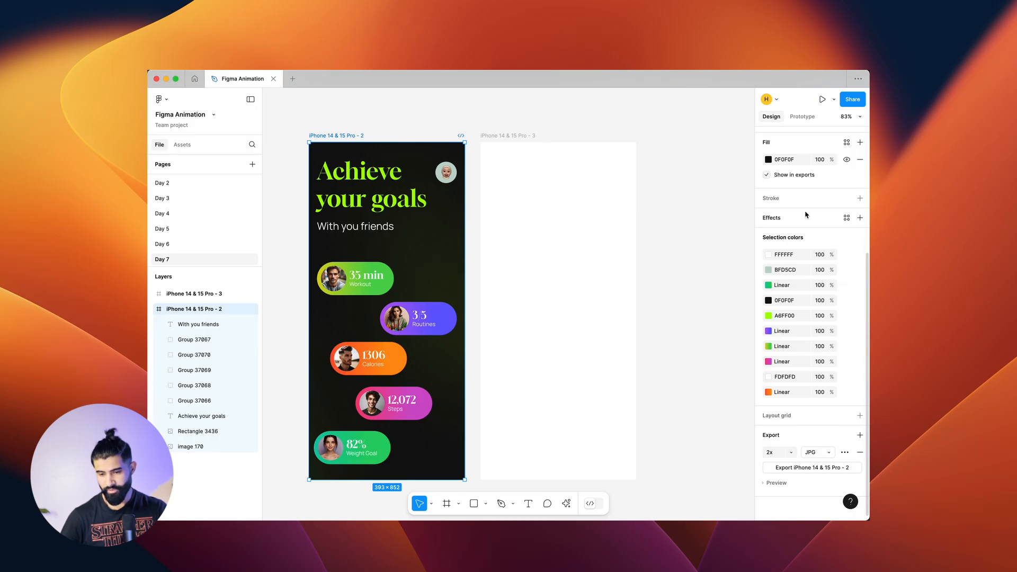
{"action": "scroll", "coordinate": [795, 271], "scroll_direction": "up", "scroll_amount": 5}
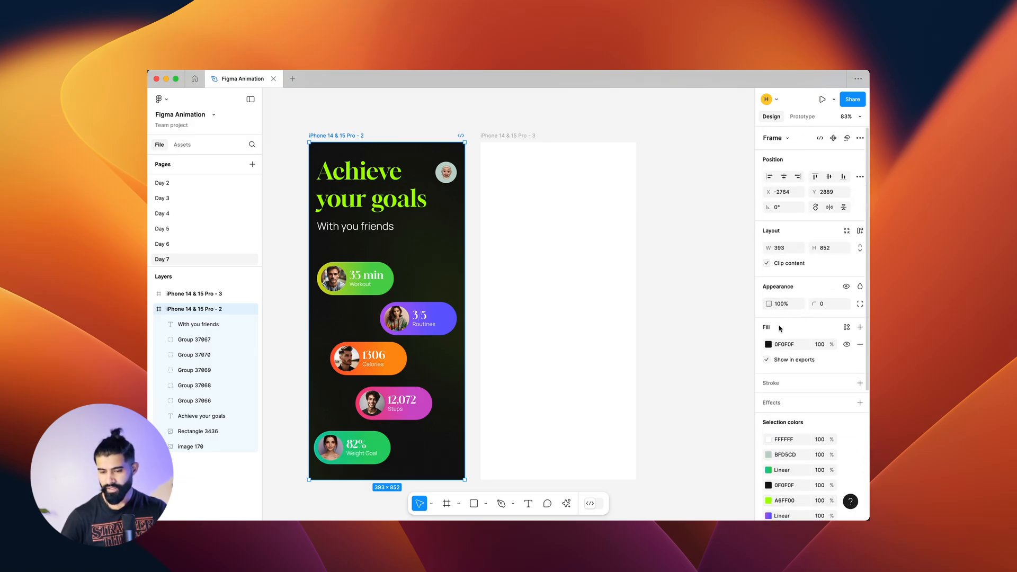
{"action": "left_click", "coordinate": [791, 345]}
{"action": "key", "text": "ctrl+c"}
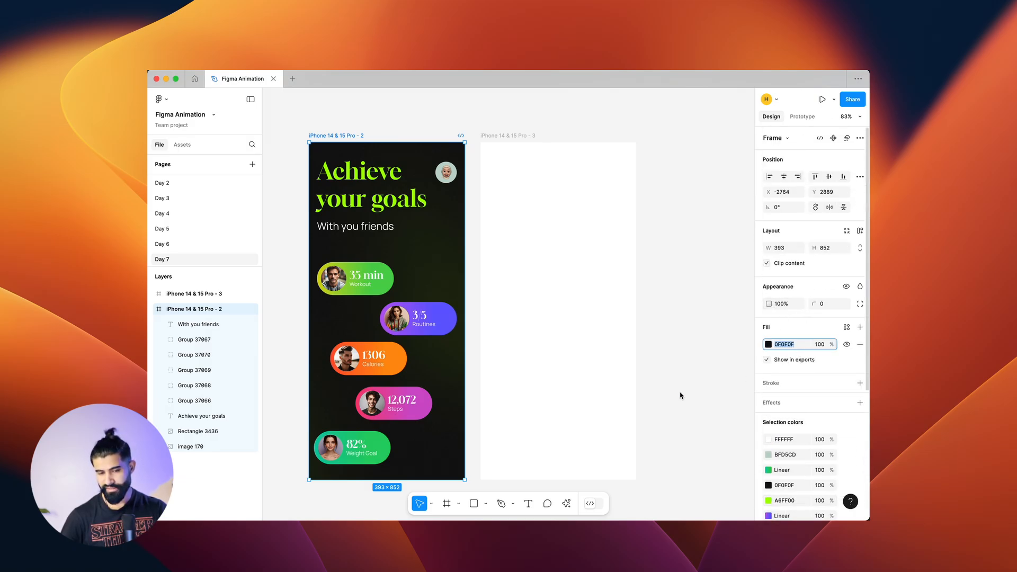
{"action": "left_click", "coordinate": [532, 350]}
{"action": "key", "text": "ctrl+v"}
{"action": "key", "text": "ctrl+z"}
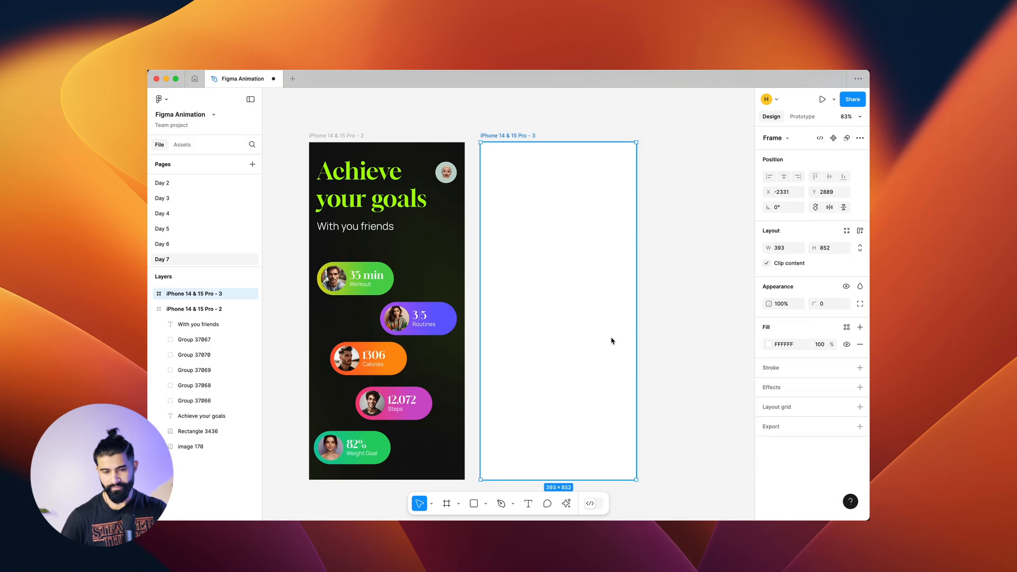
{"action": "left_click", "coordinate": [787, 344]}
{"action": "key", "text": "super+v"}
{"action": "key", "text": "Return"}
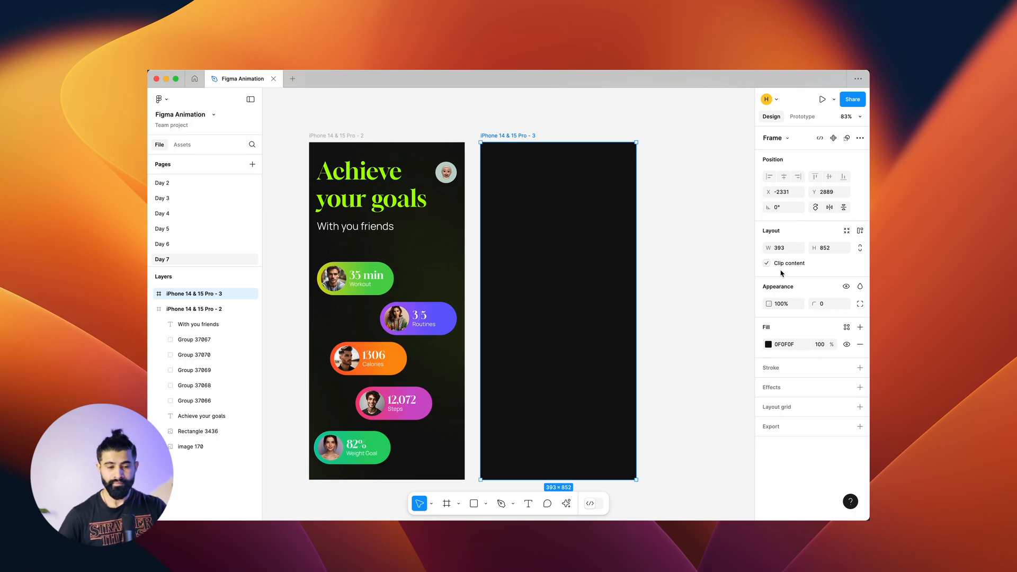
Step: Try moving the background image from the finished frame onto the new dark frame, and undo the move
{"action": "left_click", "coordinate": [431, 241]}
{"action": "left_click_drag", "start_coordinate": [416, 246], "coordinate": [585, 323]}
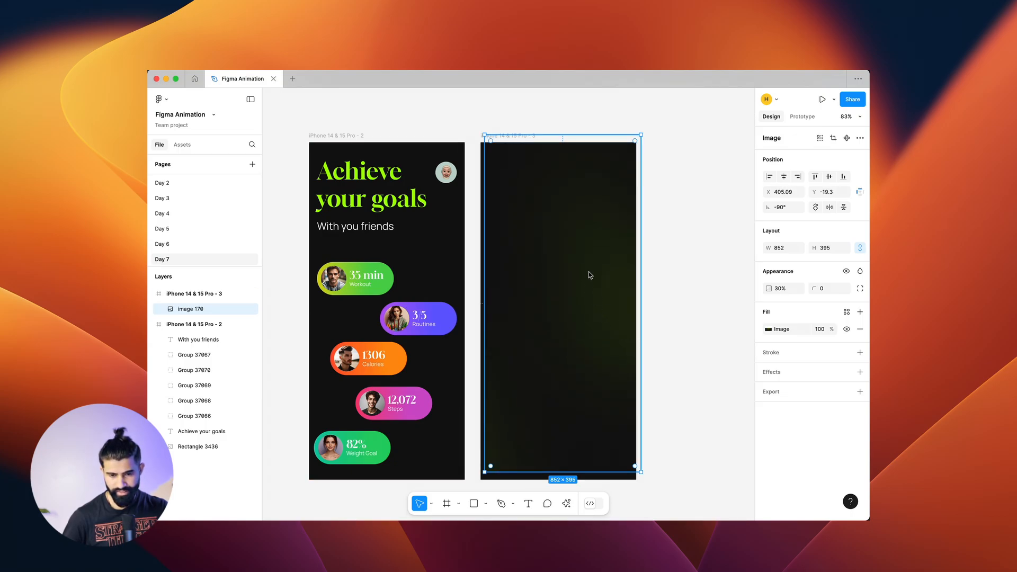
{"action": "scroll", "coordinate": [613, 257], "scroll_direction": "up", "scroll_amount": 5}
{"action": "scroll", "coordinate": [583, 245], "scroll_direction": "down", "scroll_amount": 5}
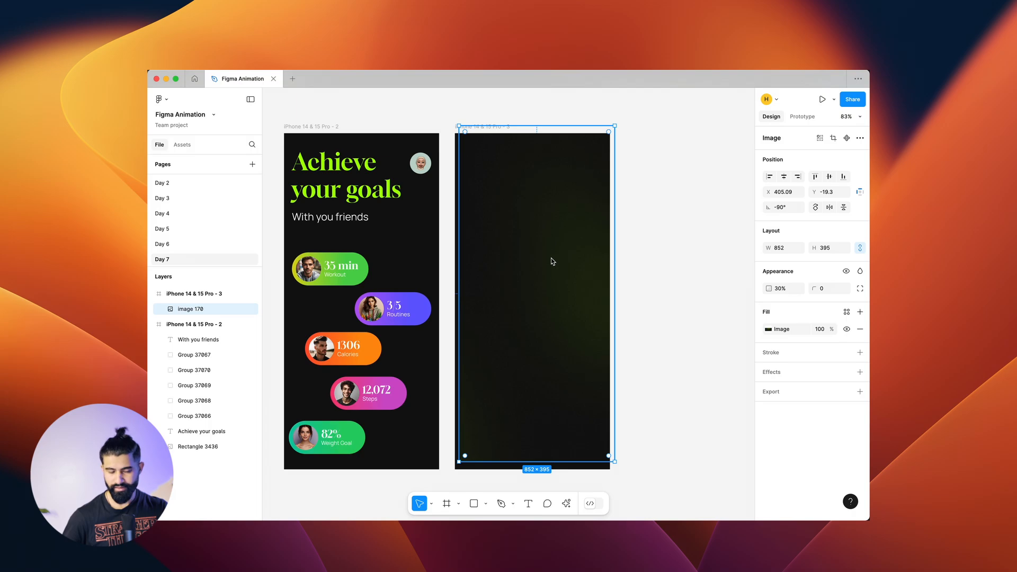
{"action": "key", "text": "super+z"}
{"action": "key", "text": "super+z"}
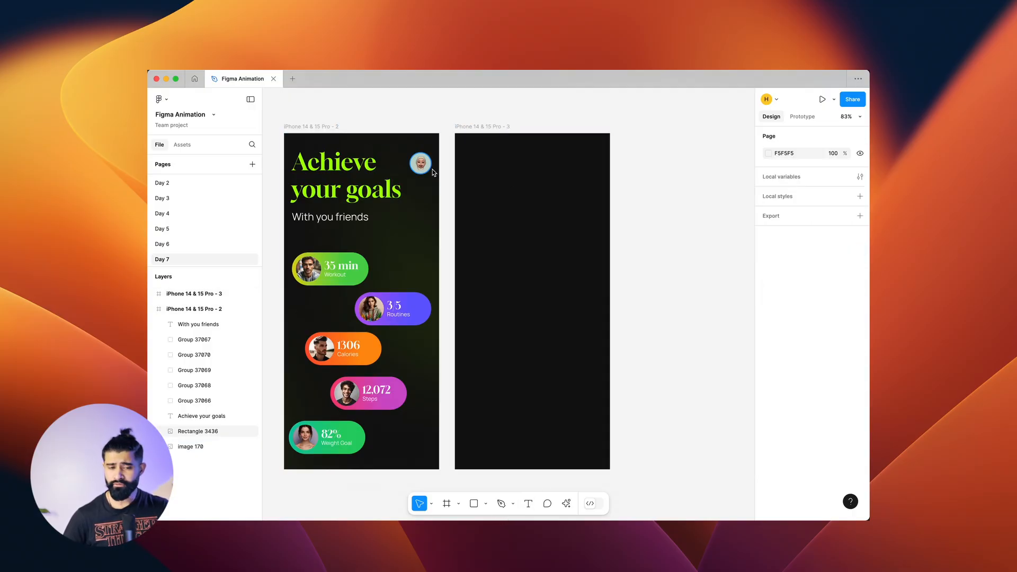
Step: Draw an avatar circle about 54 px wide near the upper-right corner of the new dark frame, matching the reference avatar's place
{"action": "left_click", "coordinate": [421, 163]}
{"action": "left_click", "coordinate": [655, 206]}
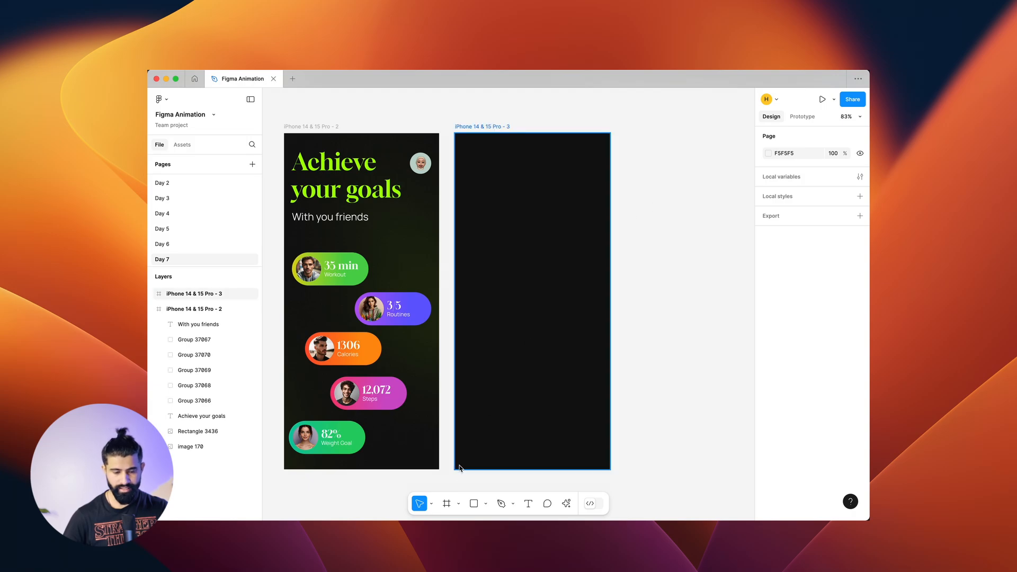
{"action": "left_click", "coordinate": [485, 504]}
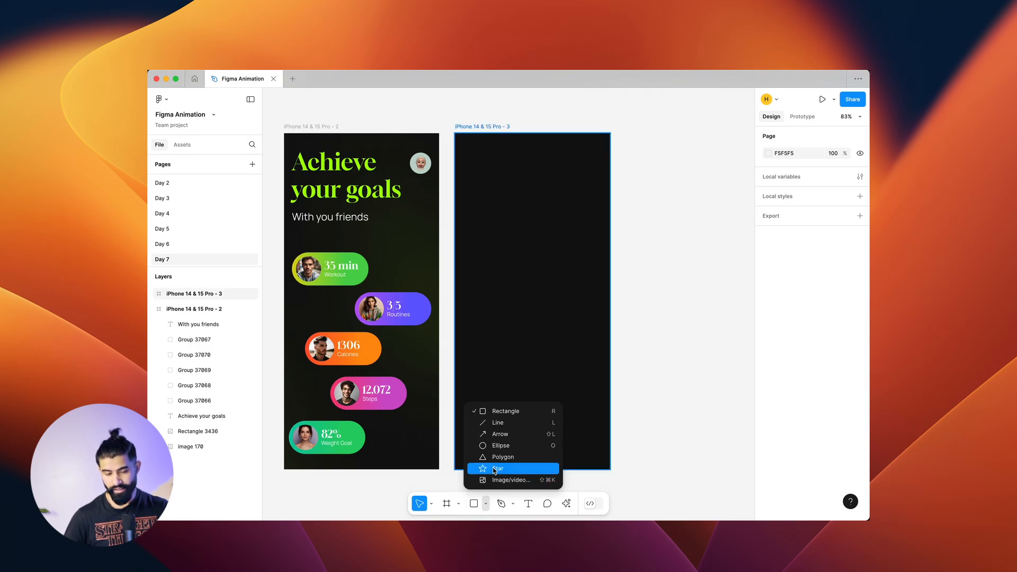
{"action": "left_click", "coordinate": [519, 449]}
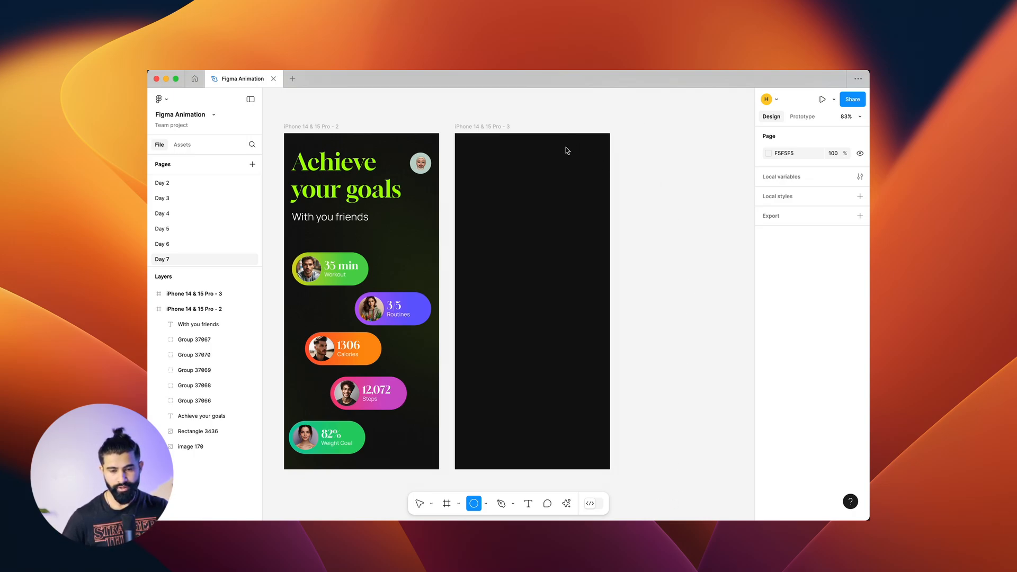
{"action": "mouse_move", "coordinate": [565, 147]}
{"action": "left_mouse_down"}
{"action": "mouse_move", "coordinate": [581, 159]}
{"action": "mouse_move", "coordinate": [583, 213]}
{"action": "mouse_move", "coordinate": [589, 150]}
{"action": "mouse_move", "coordinate": [607, 173]}
{"action": "mouse_move", "coordinate": [573, 176]}
{"action": "mouse_move", "coordinate": [587, 170]}
{"action": "mouse_move", "coordinate": [577, 159]}
{"action": "mouse_move", "coordinate": [592, 165]}
{"action": "left_mouse_up"}
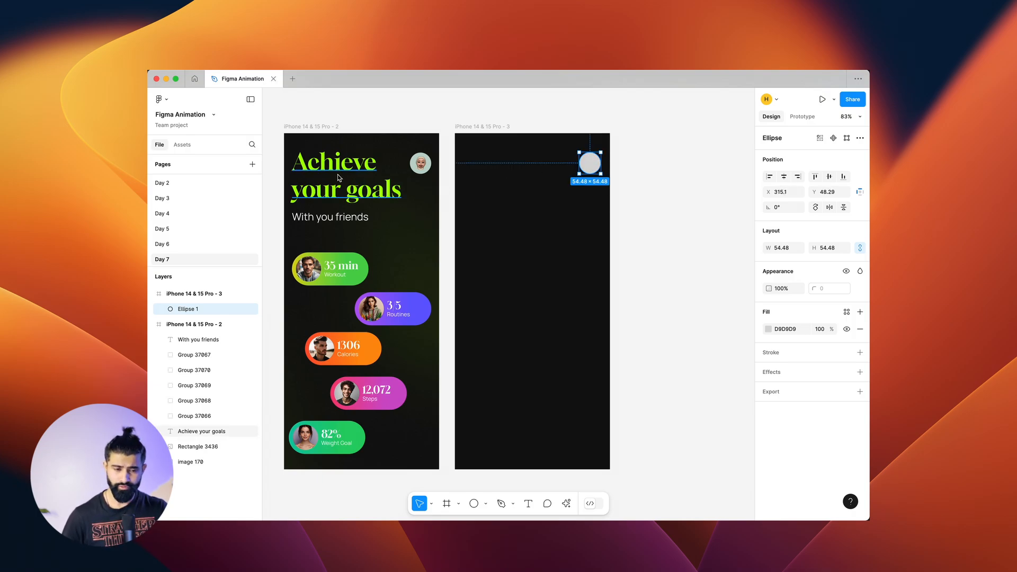
{"action": "left_click", "coordinate": [480, 171]}
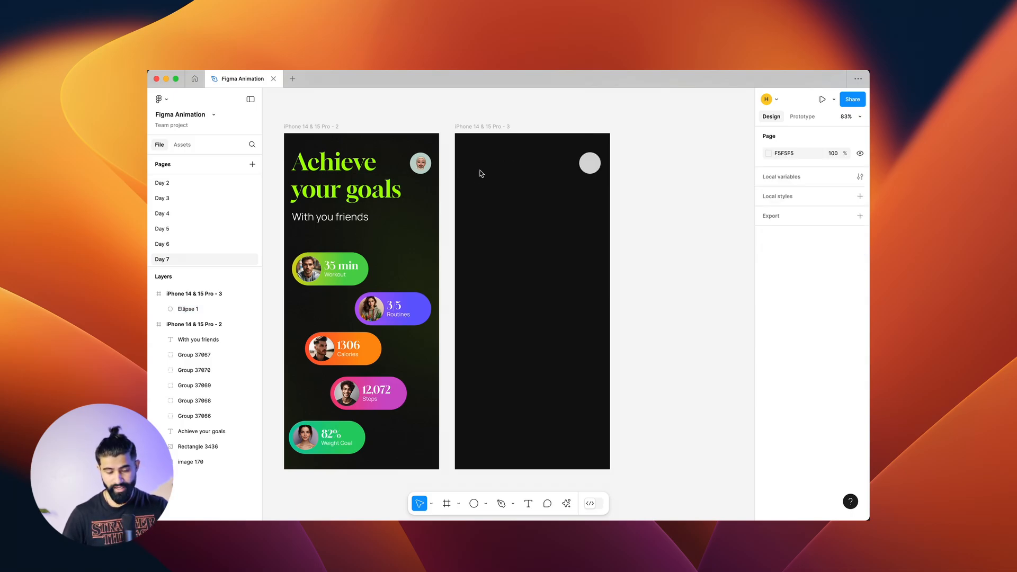
{"action": "key", "text": "t"}
{"action": "left_click", "coordinate": [474, 167]}
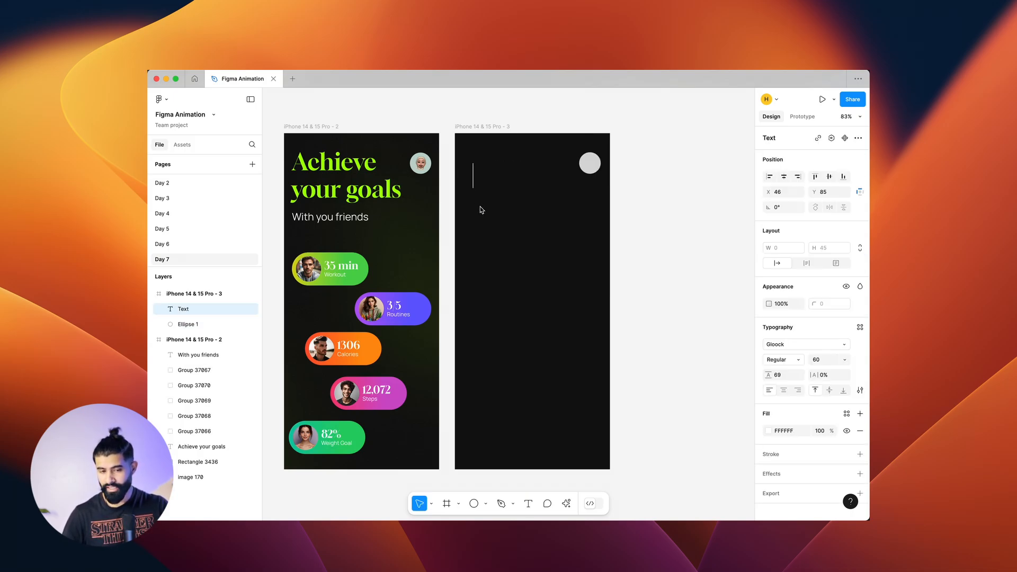
{"action": "key", "text": "Escape"}
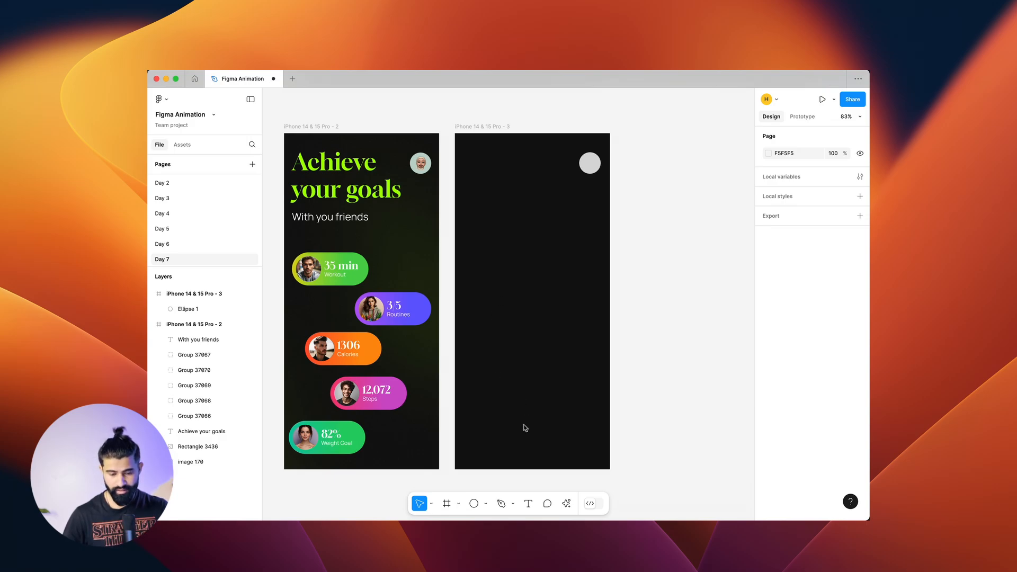
Step: Add the heading text "Achieve Your goal" near the top of the new dark frame, fixing the spelling of "Achieve"
{"action": "left_click", "coordinate": [528, 503]}
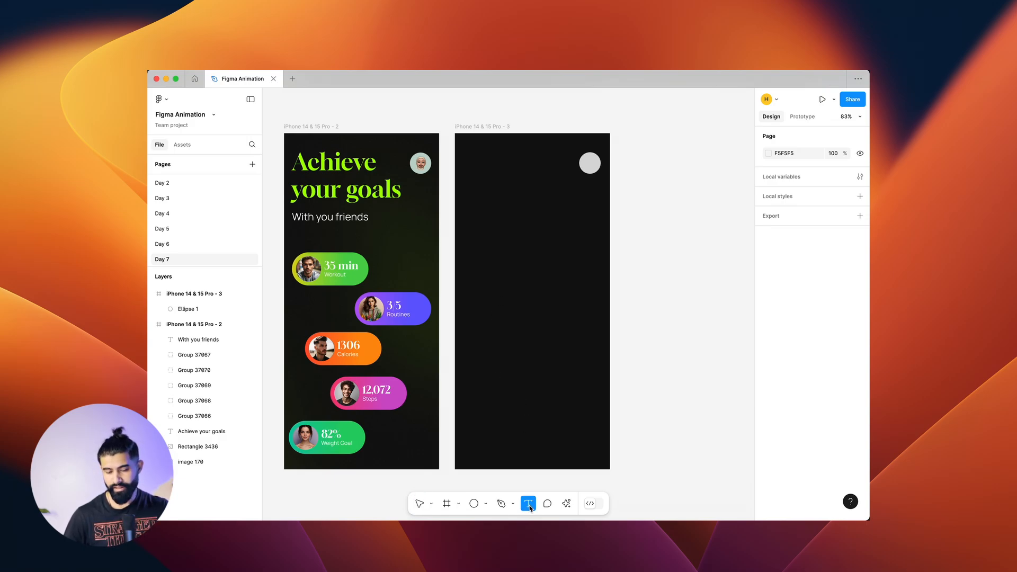
{"action": "left_click", "coordinate": [471, 164]}
{"action": "type", "text": "Achi"}
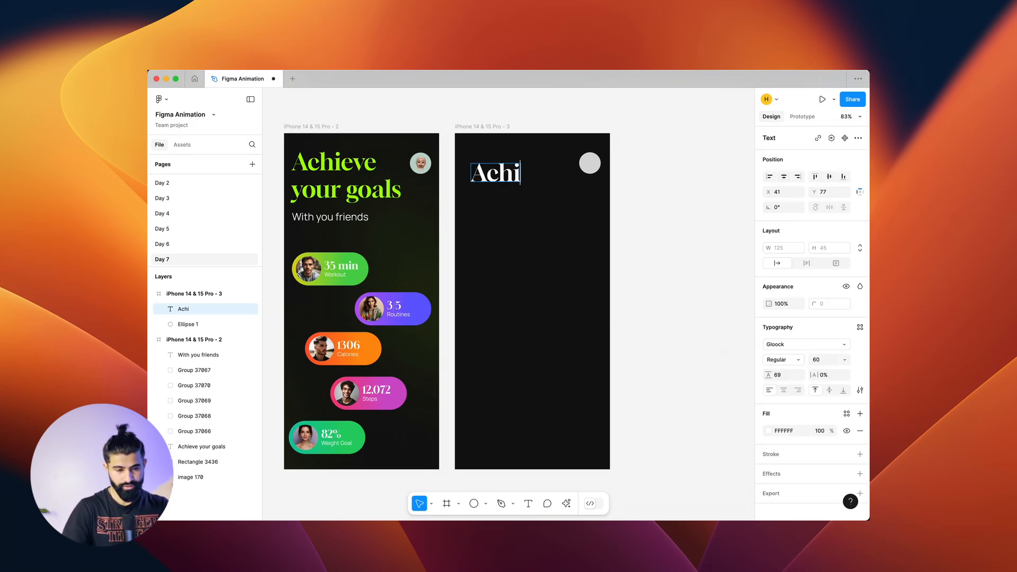
{"action": "type", "text": "ve Your"}
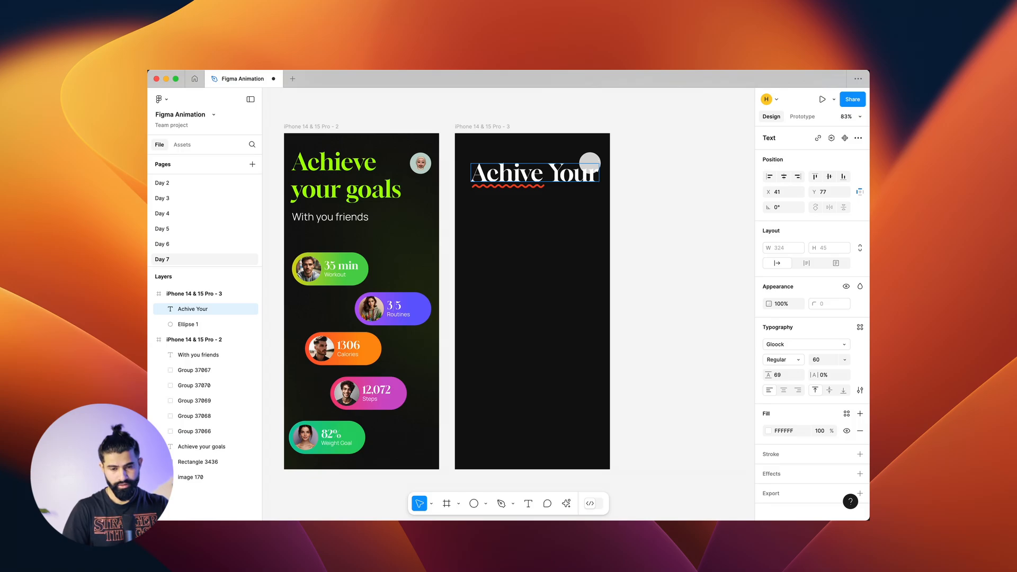
{"action": "type", "text": " goal"}
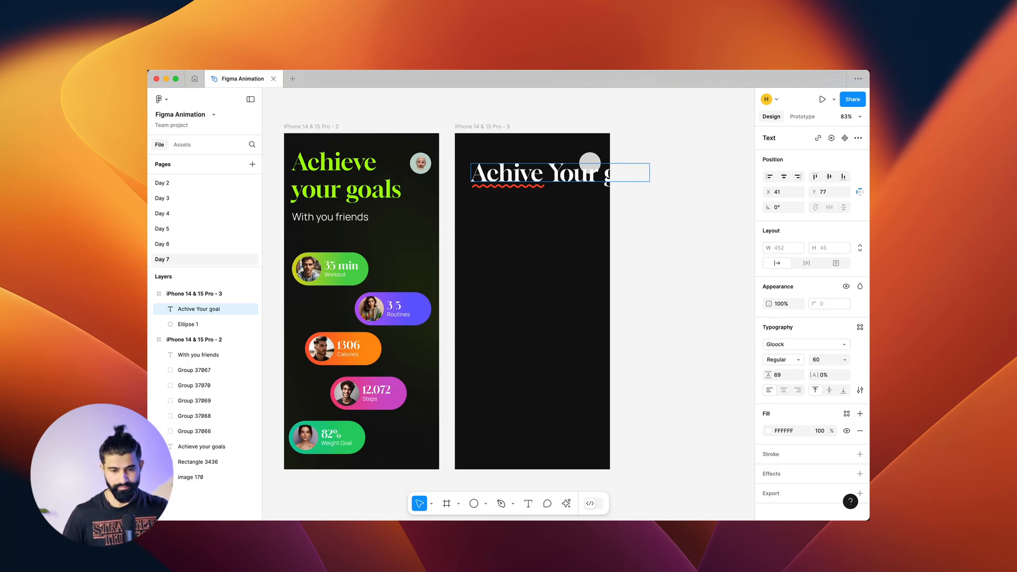
{"action": "left_click", "coordinate": [524, 178]}
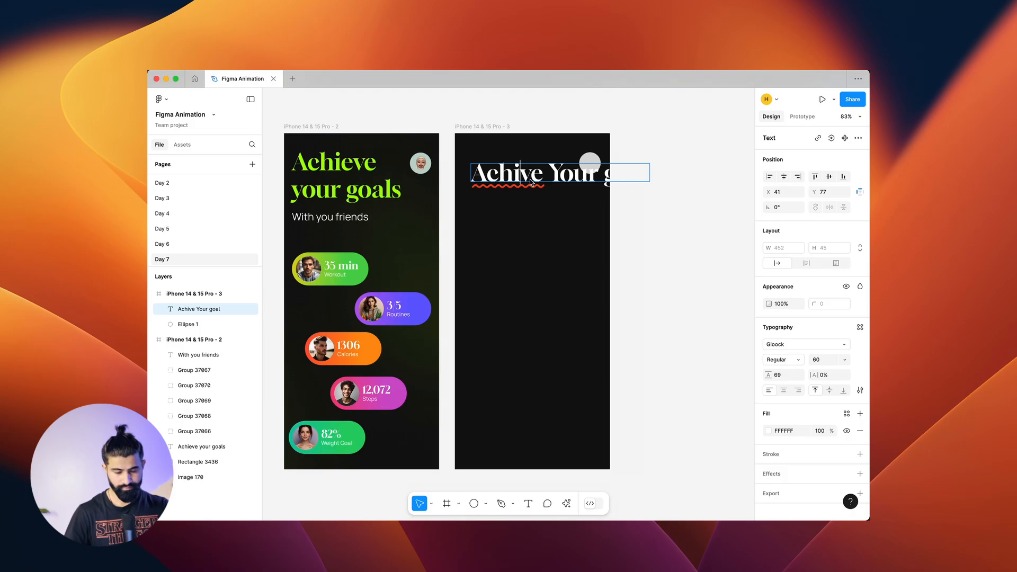
{"action": "type", "text": "e"}
{"action": "key", "text": "Escape"}
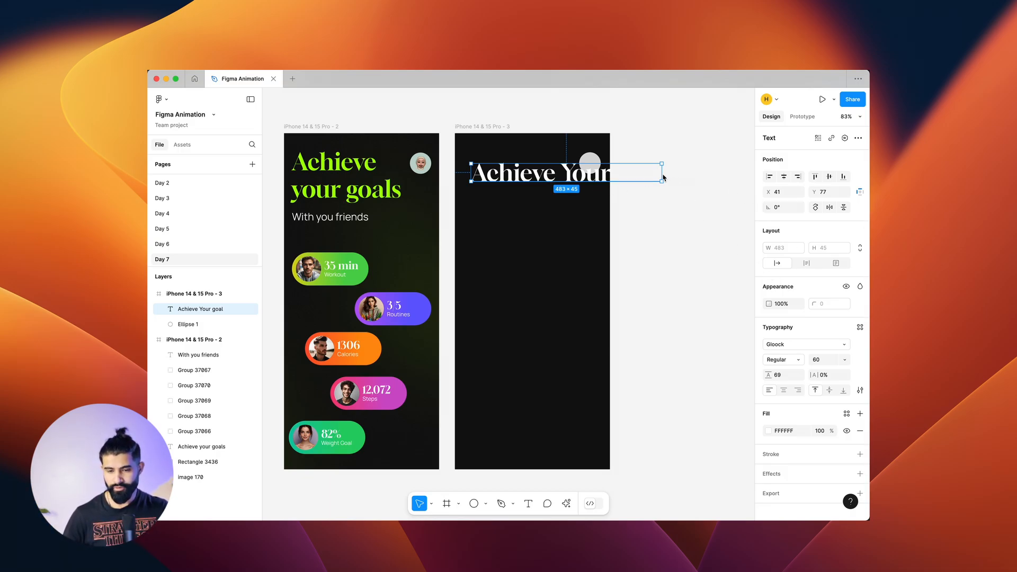
Step: Resize the heading's text box to about 262 px wide so it wraps onto two lines, and place it at about X 22, Y 48
{"action": "left_click_drag", "start_coordinate": [662, 173], "coordinate": [573, 179]}
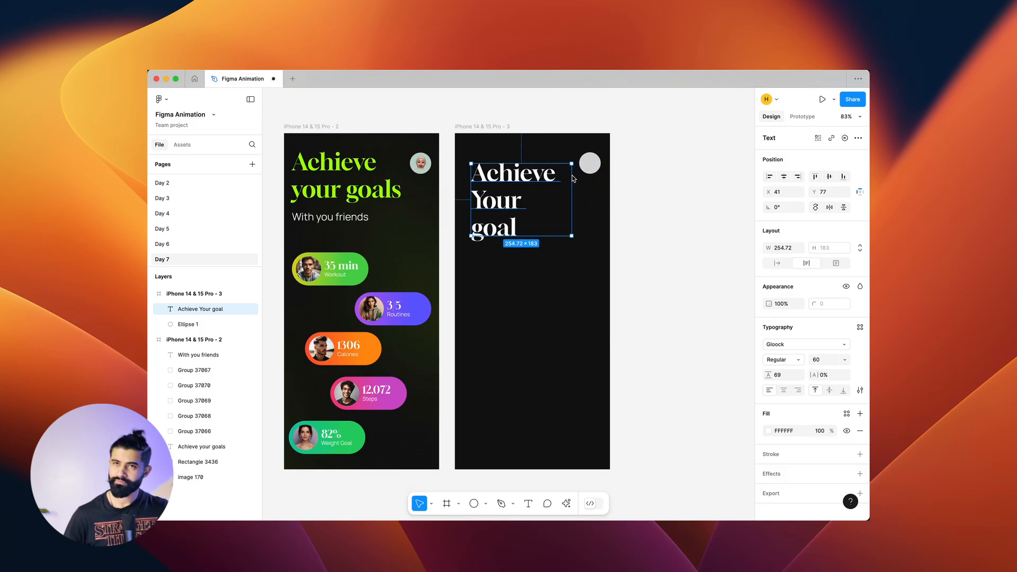
{"action": "left_click_drag", "start_coordinate": [499, 176], "coordinate": [493, 164]}
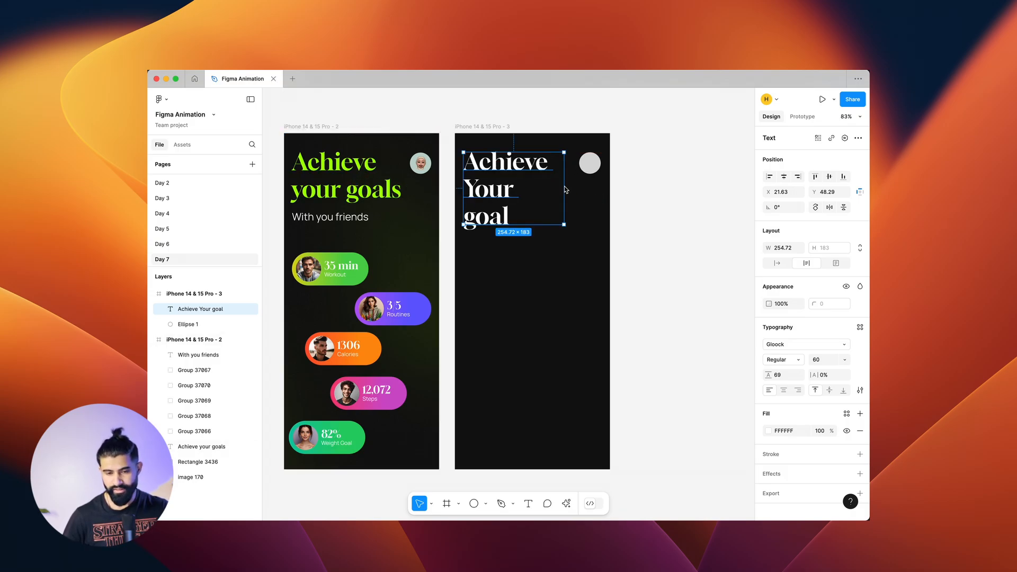
{"action": "left_click_drag", "start_coordinate": [565, 190], "coordinate": [567, 189]}
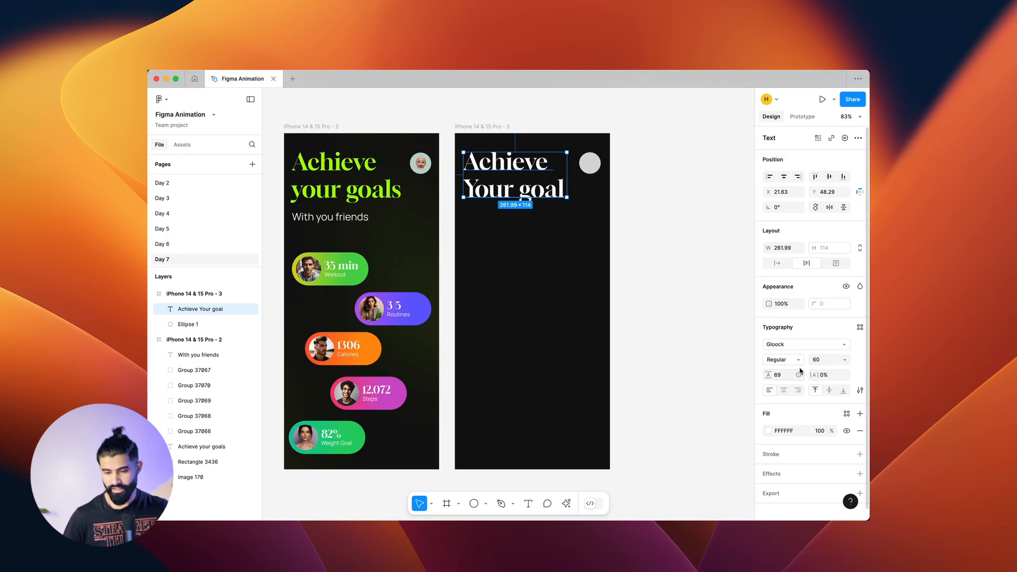
Step: Inspect the reference heading's font size, line height and advanced type settings
{"action": "left_click", "coordinate": [332, 196]}
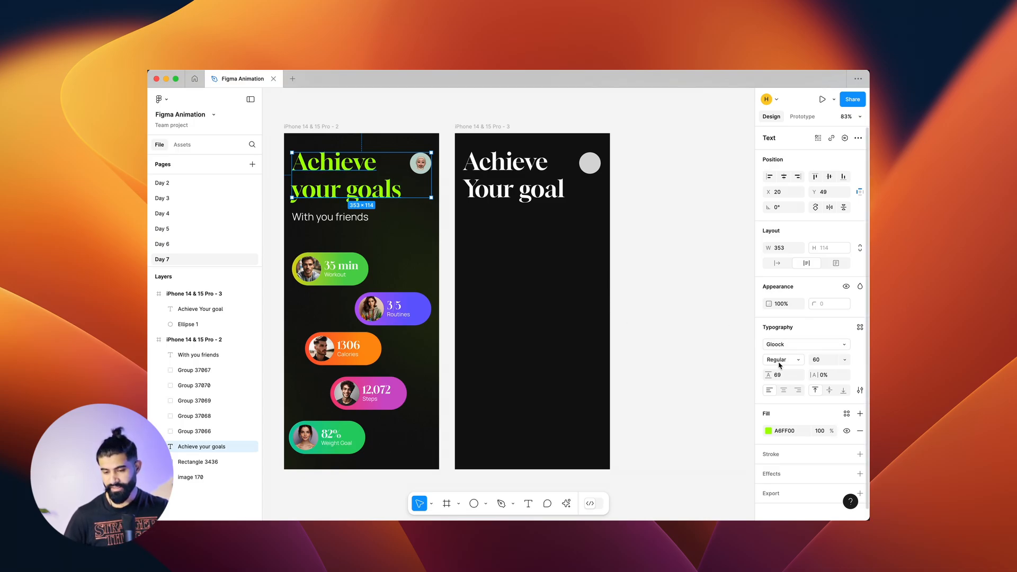
{"action": "left_click", "coordinate": [818, 360]}
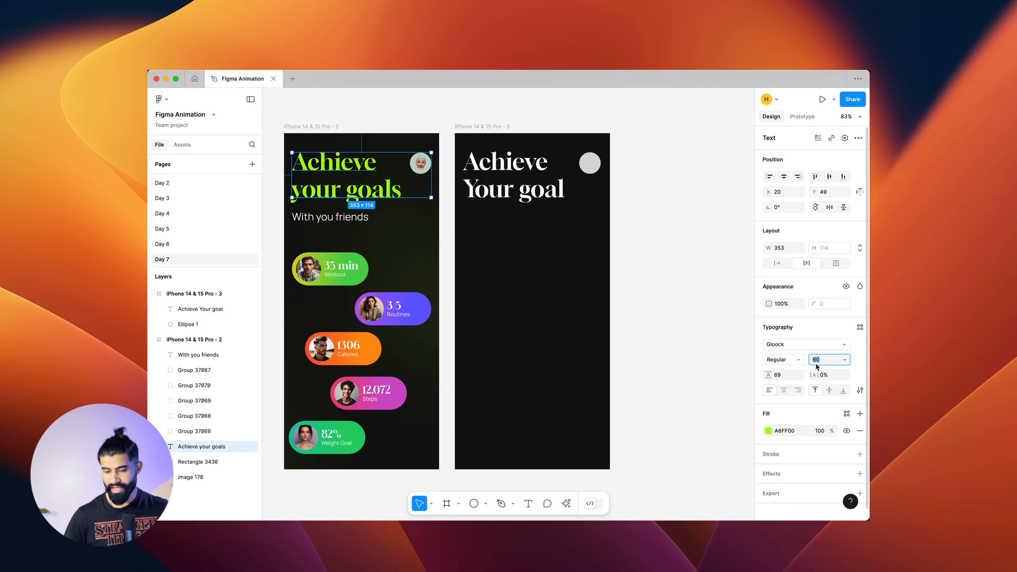
{"action": "left_click", "coordinate": [785, 376]}
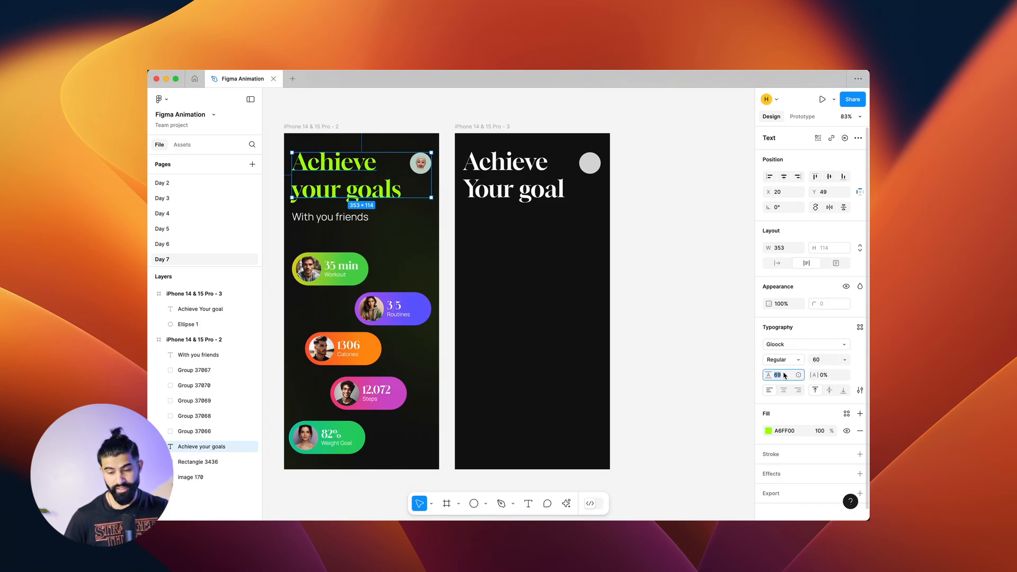
{"action": "left_click", "coordinate": [860, 391]}
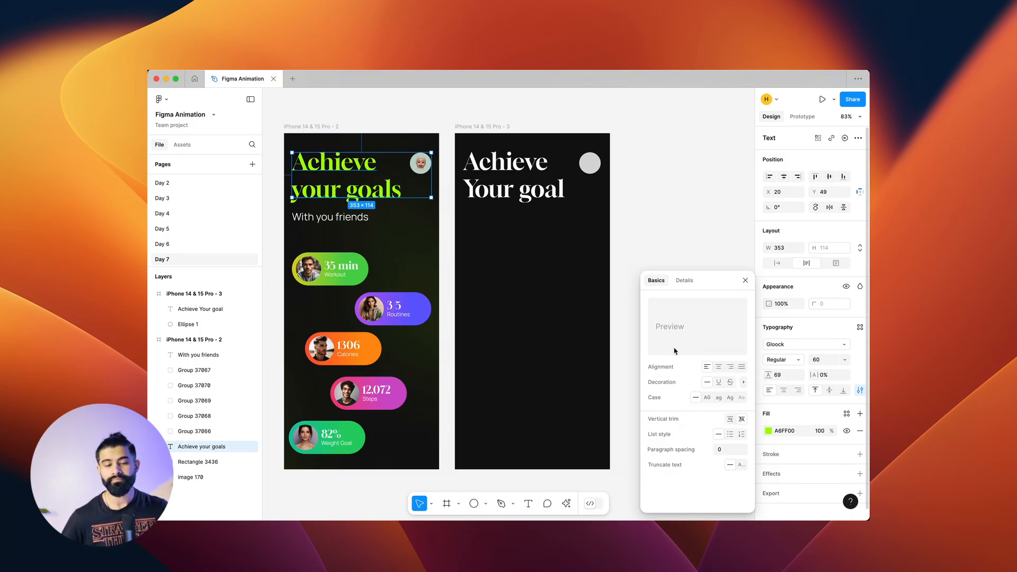
{"action": "left_click", "coordinate": [661, 223]}
{"action": "left_click", "coordinate": [551, 192]}
Step: Copy the reference heading's fill colour A6FF00 onto the "Achieve Your goal" heading in the new frame
{"action": "left_click", "coordinate": [342, 183]}
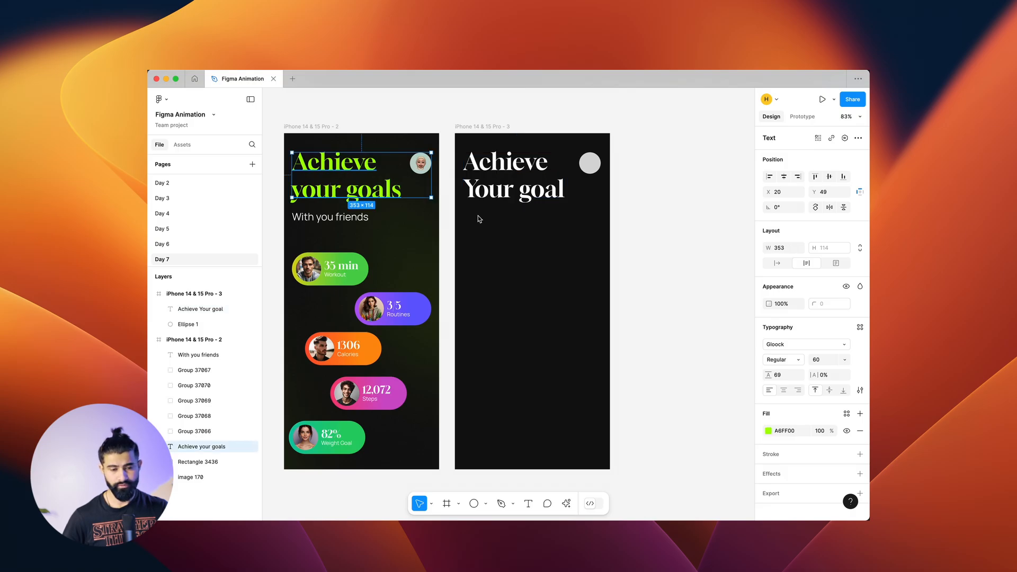
{"action": "left_click", "coordinate": [783, 431]}
{"action": "key", "text": "super+c"}
{"action": "left_click", "coordinate": [604, 294]}
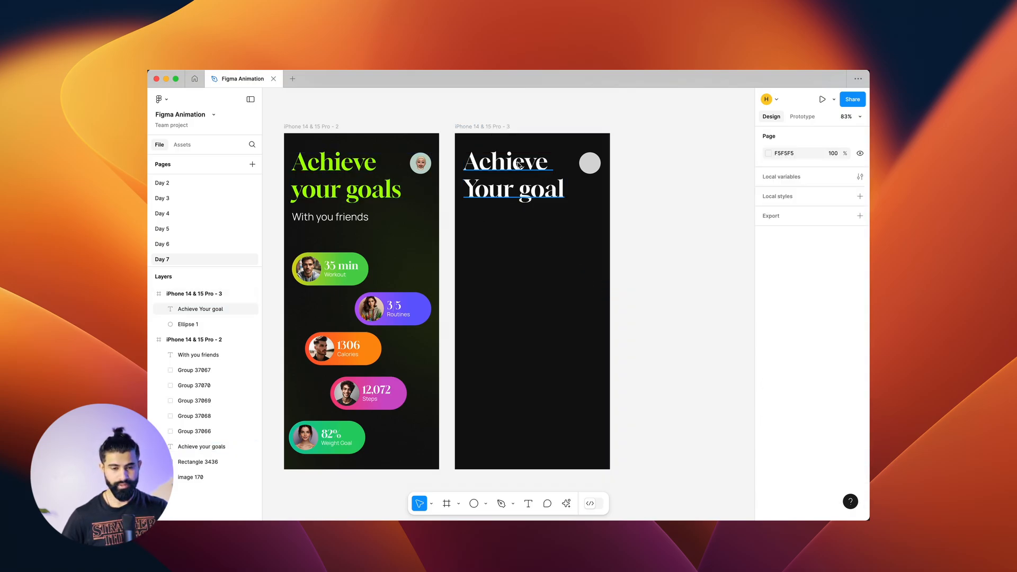
{"action": "left_click", "coordinate": [519, 165]}
{"action": "left_click", "coordinate": [783, 431]}
{"action": "key", "text": "super+v"}
{"action": "key", "text": "Return"}
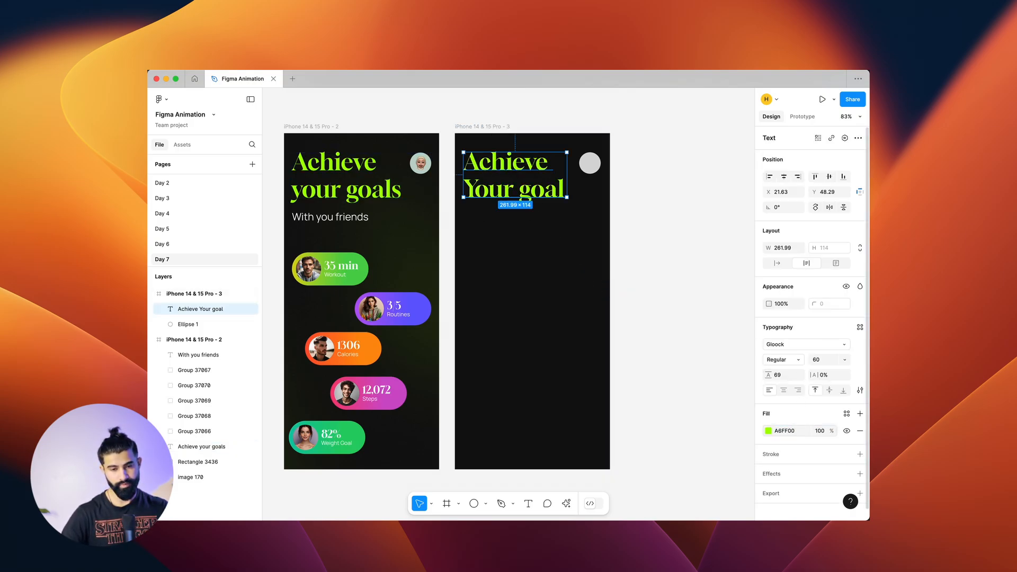
{"action": "left_click", "coordinate": [676, 245]}
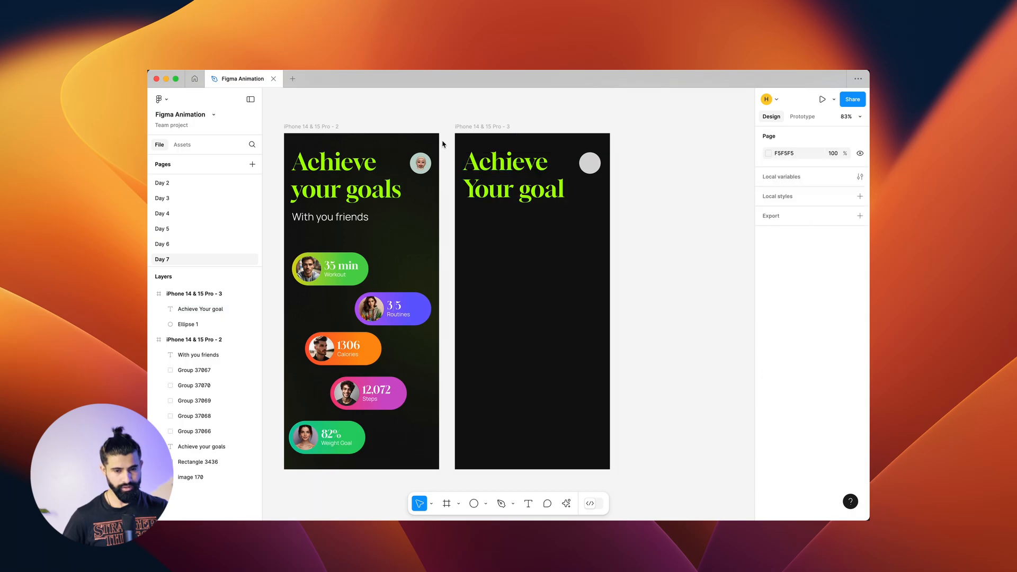
Step: Try duplicating the heading and moving the copy to the middle of the new frame, and delete the copy
{"action": "left_click", "coordinate": [510, 165]}
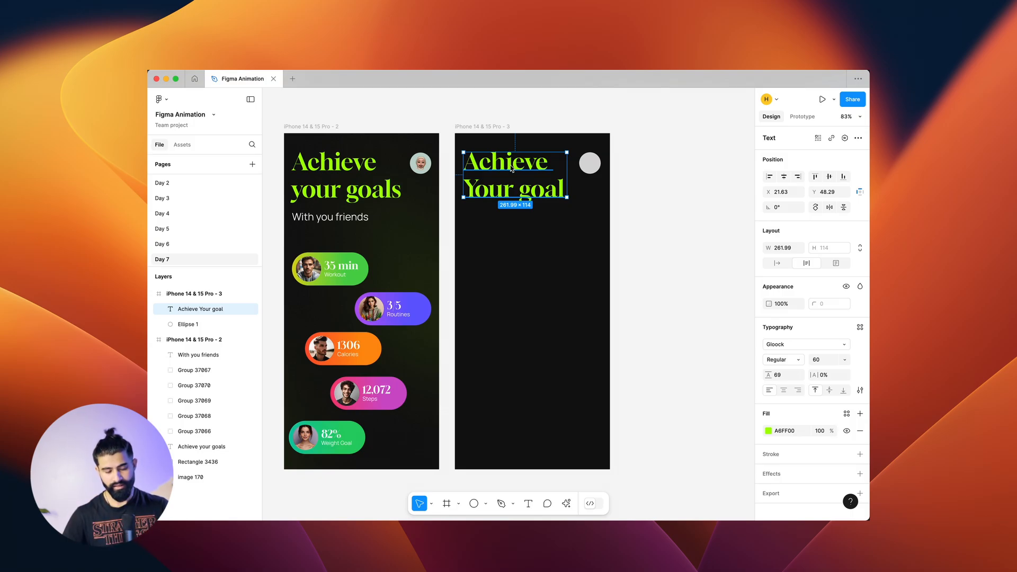
{"action": "key", "text": "super+d"}
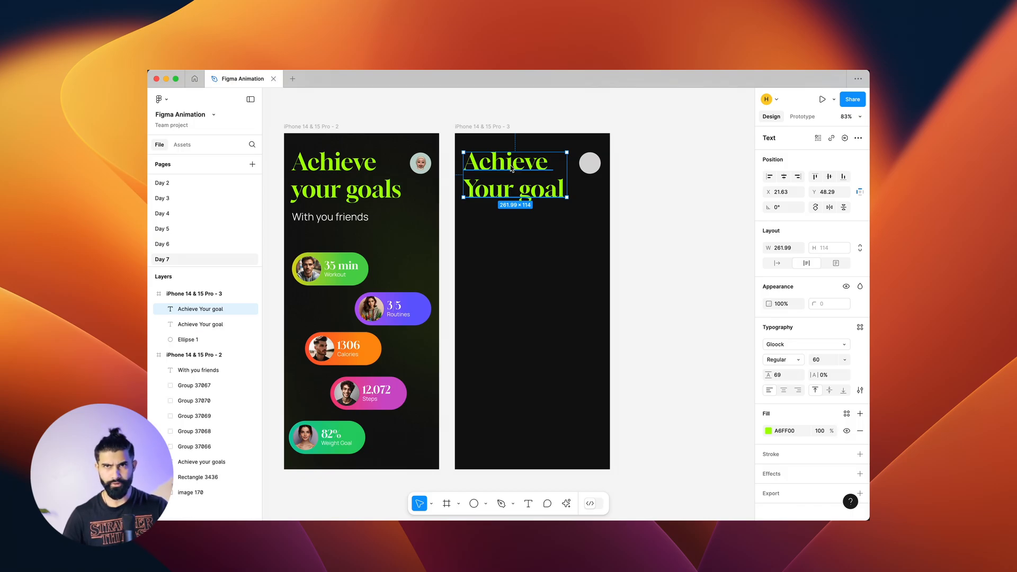
{"action": "left_click_drag", "start_coordinate": [510, 164], "coordinate": [518, 247]}
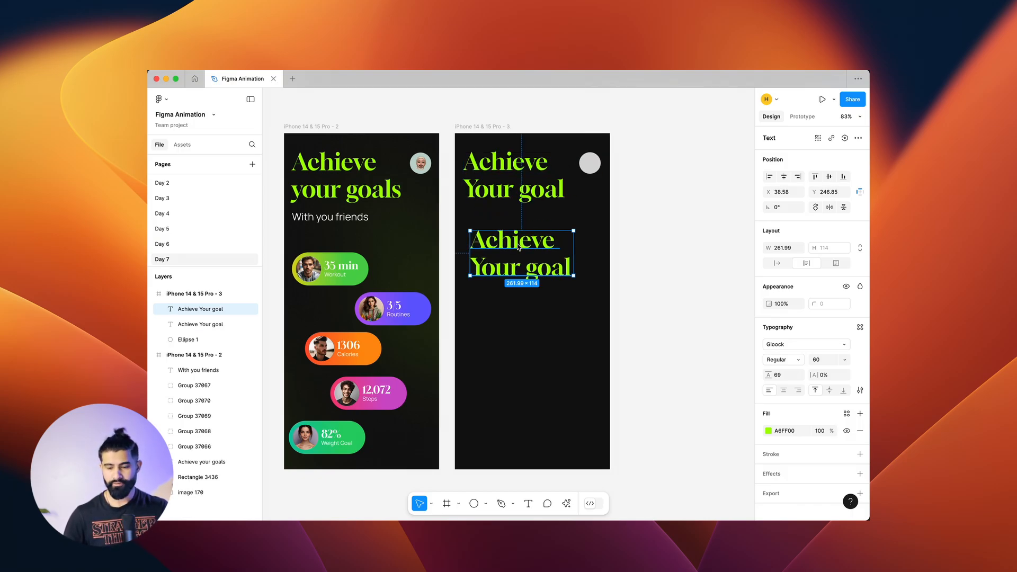
{"action": "key", "text": "Delete"}
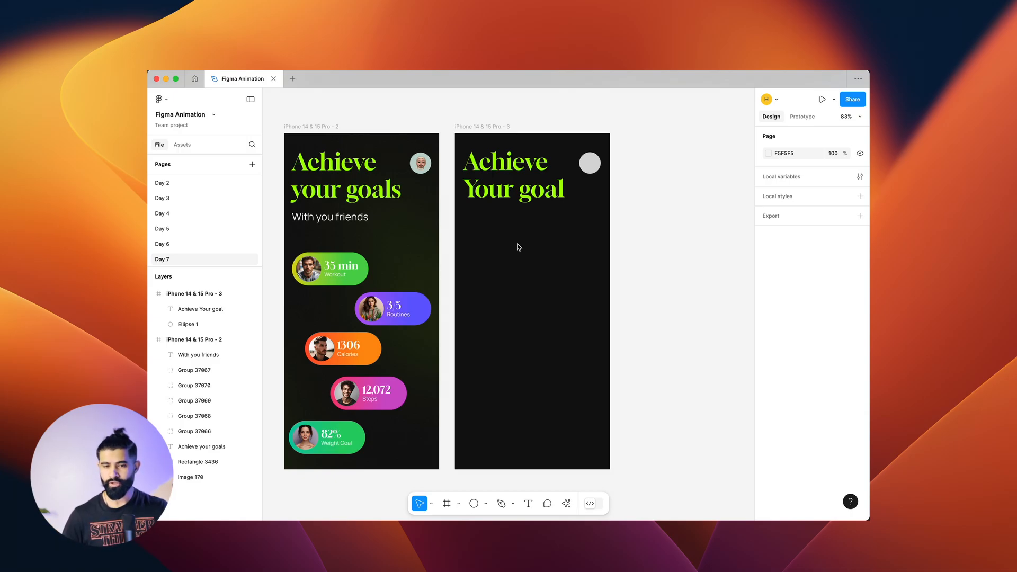
Step: Duplicate the heading directly below itself at about Y 190 and change the copy's text to "With your friends"
{"action": "left_click", "coordinate": [495, 166]}
{"action": "left_click_drag", "start_coordinate": [495, 166], "coordinate": [491, 221]}
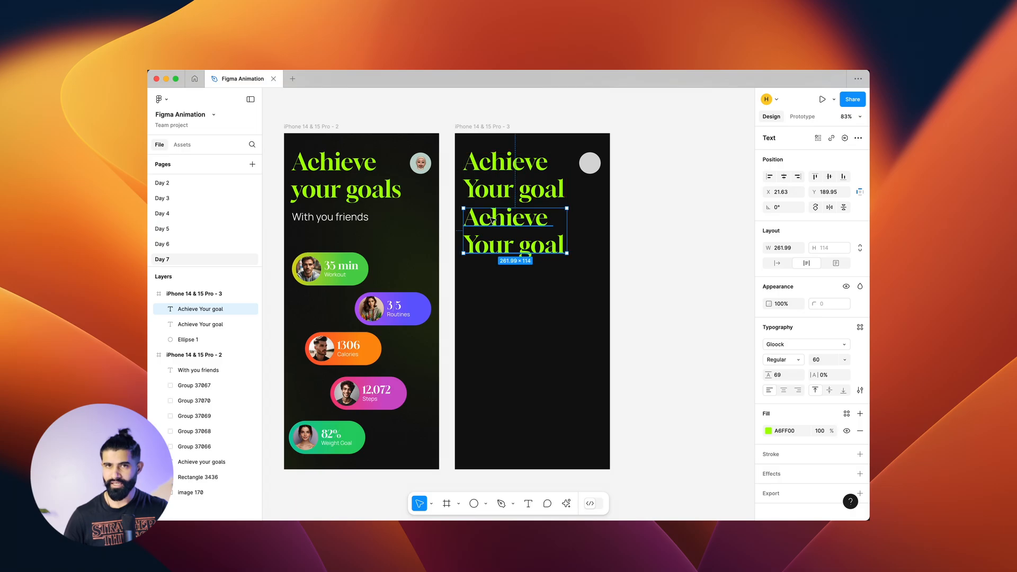
{"action": "double_click", "coordinate": [497, 225]}
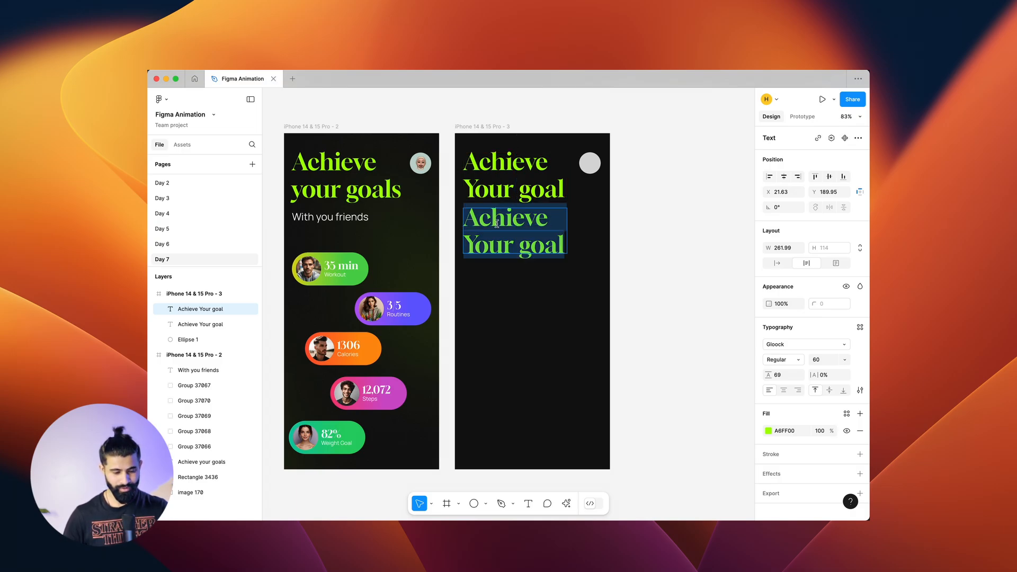
{"action": "type", "text": "With your"}
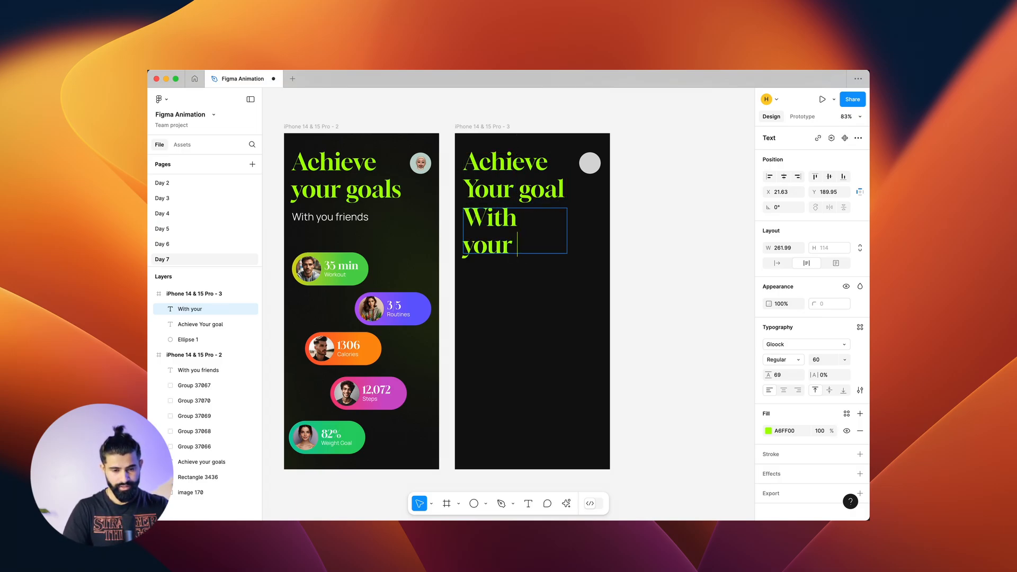
{"action": "type", "text": " friends"}
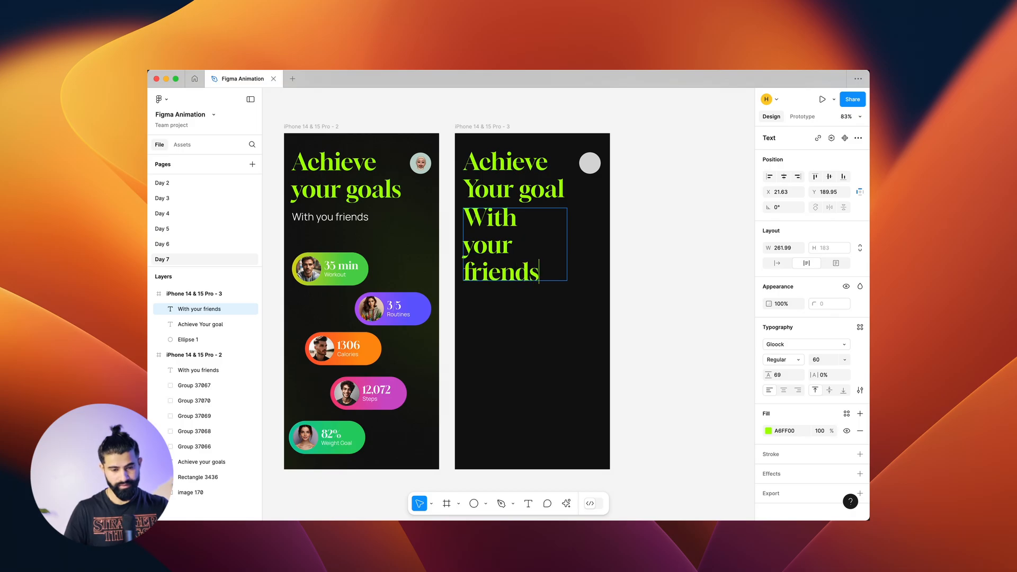
{"action": "key", "text": "Escape"}
Step: Change the "With your friends" text to the Manrope font, matching the reference subtitle
{"action": "left_click", "coordinate": [328, 217]}
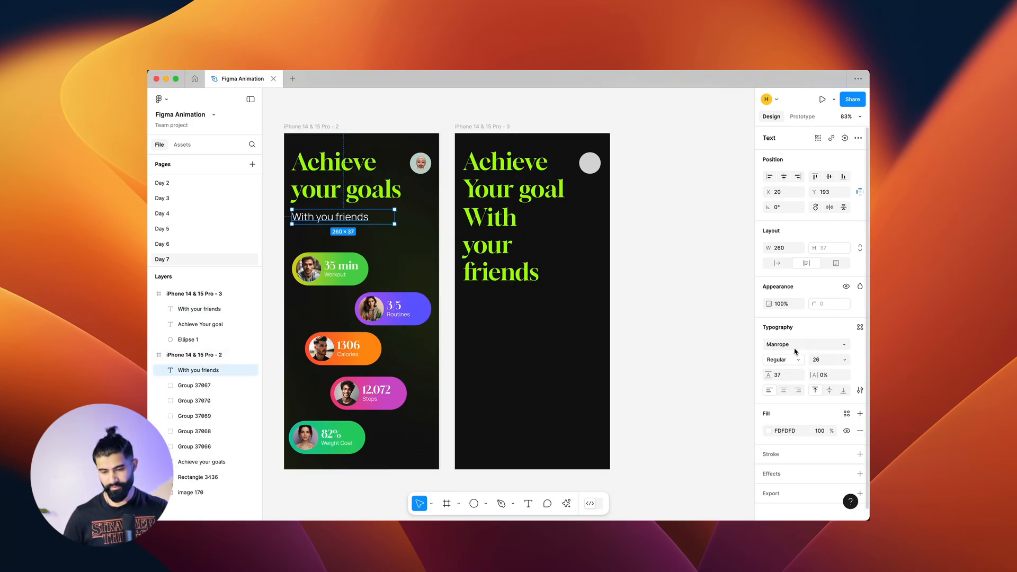
{"action": "left_click", "coordinate": [493, 233]}
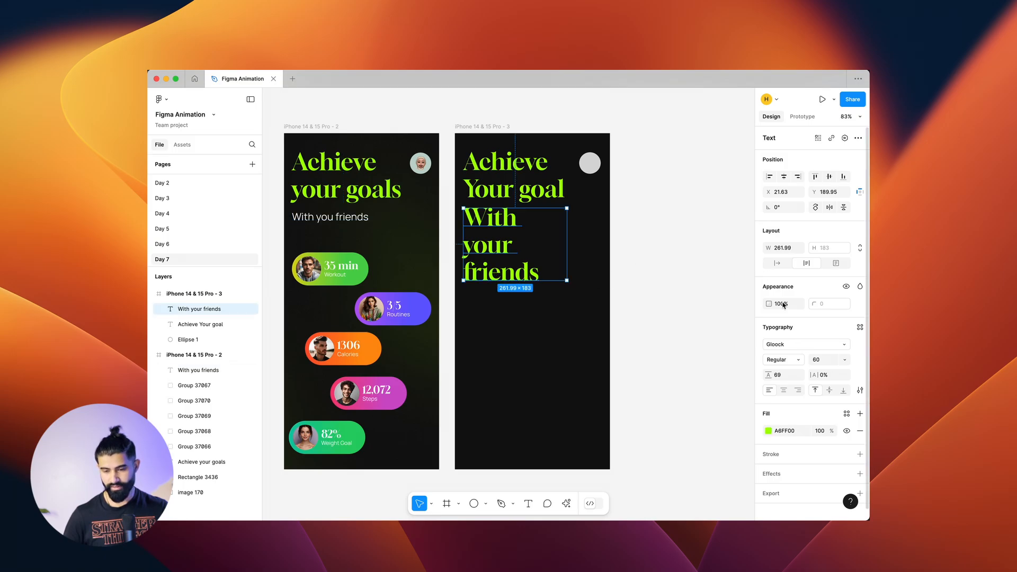
{"action": "left_click", "coordinate": [797, 344]}
{"action": "type", "text": "manr"}
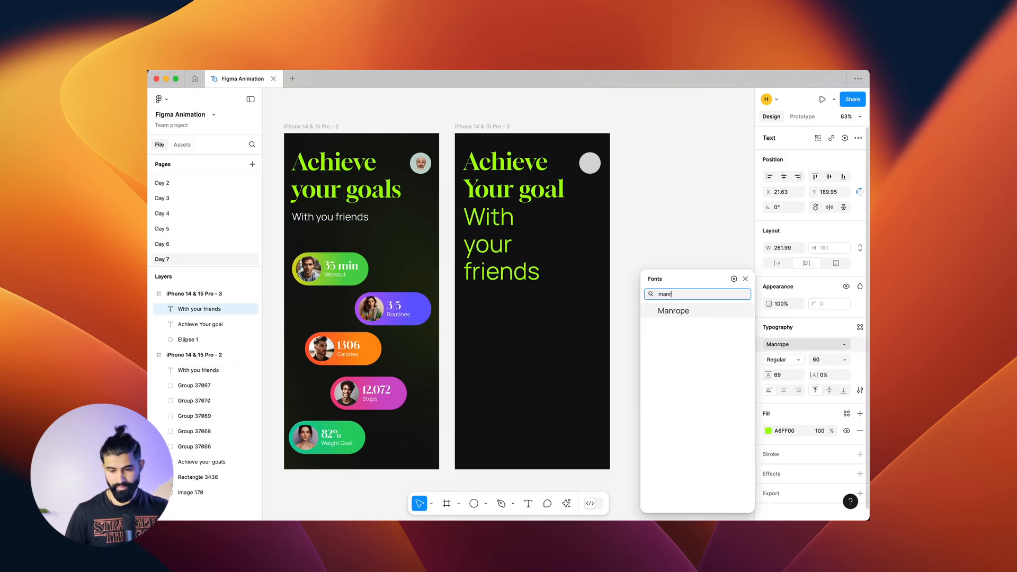
{"action": "left_click", "coordinate": [673, 311]}
Step: Set the new subtitle's font size to 27 and its line height to 36
{"action": "left_click", "coordinate": [821, 360]}
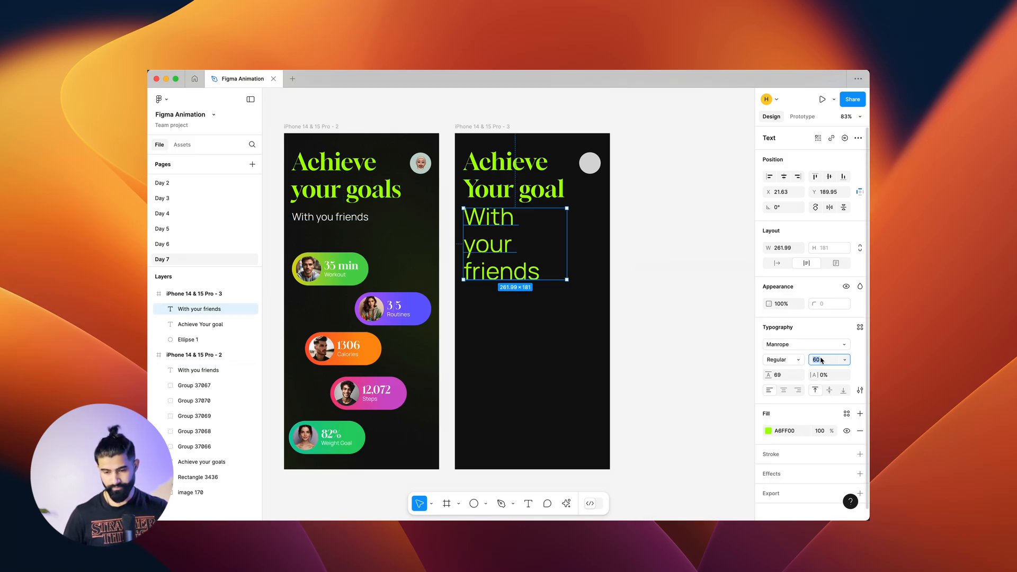
{"action": "type", "text": "27"}
{"action": "key", "text": "Return"}
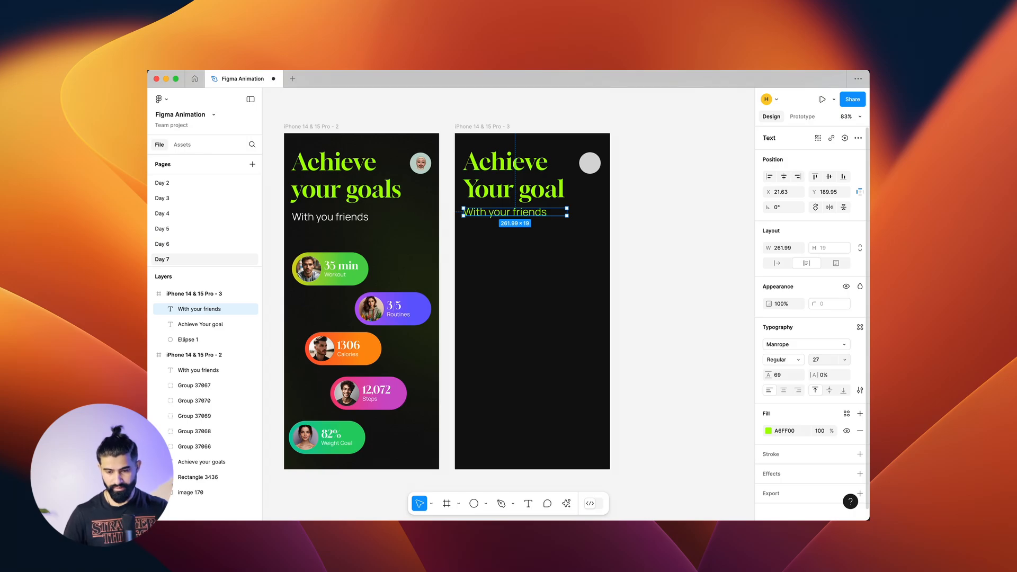
{"action": "left_click", "coordinate": [778, 375]}
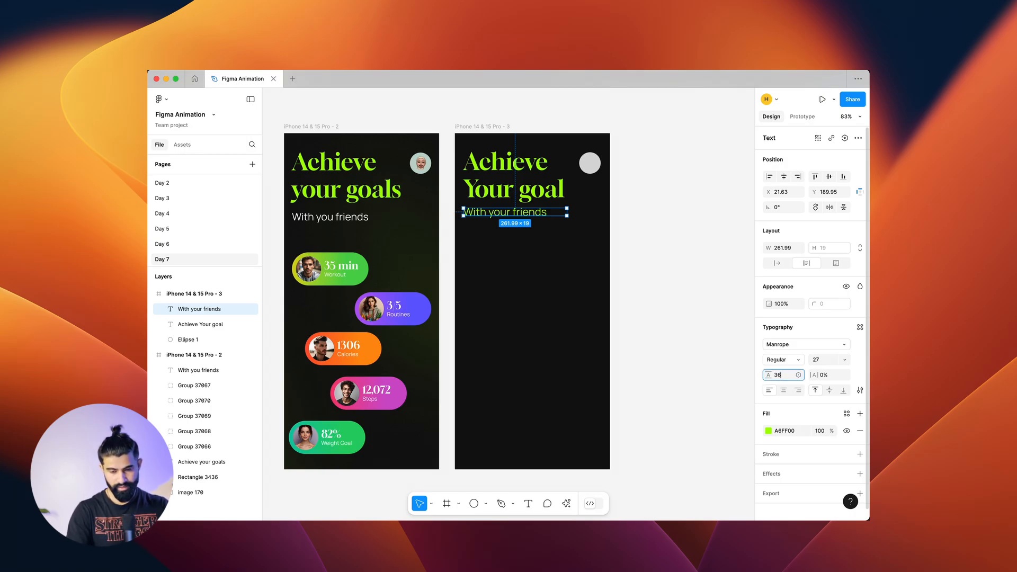
{"action": "type", "text": "36"}
{"action": "key", "text": "Return"}
Step: Set the new subtitle's font size to 26 and line height to 37, matching the reference subtitle
{"action": "left_click", "coordinate": [329, 217]}
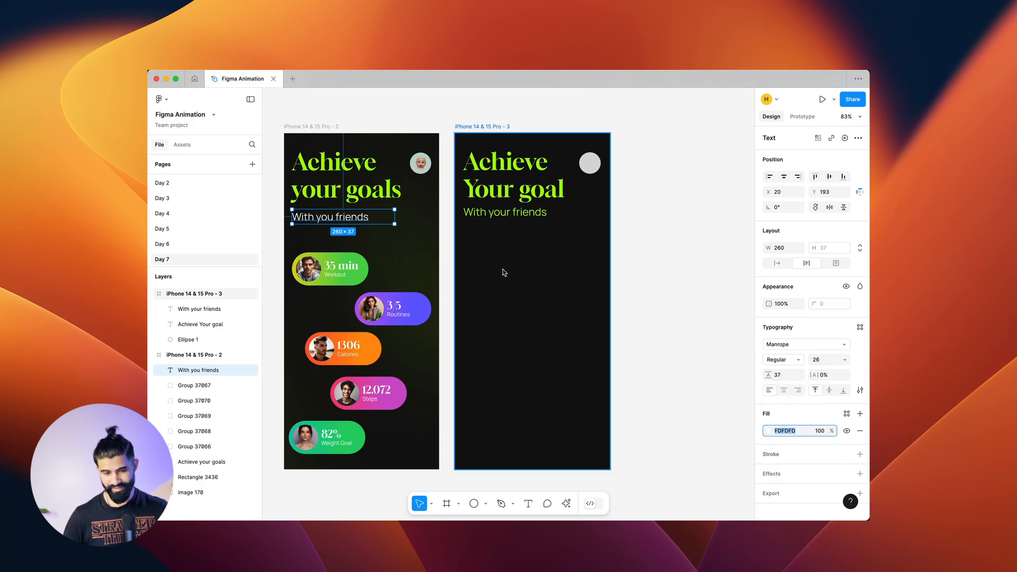
{"action": "left_click", "coordinate": [521, 214]}
{"action": "left_click", "coordinate": [826, 361]}
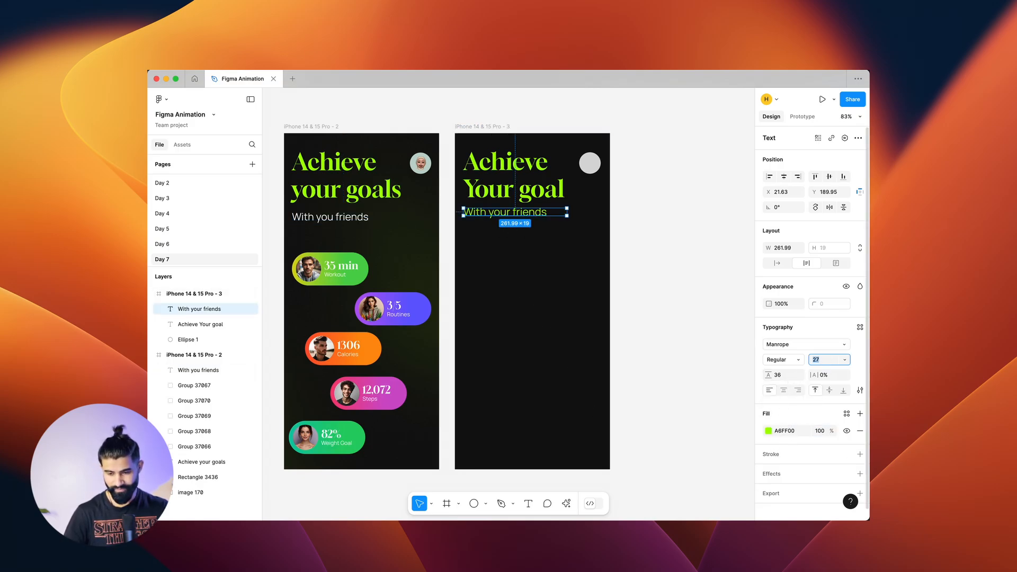
{"action": "type", "text": "26"}
{"action": "key", "text": "Tab"}
Step: Set the new subtitle's fill colour to FDFDFD
{"action": "left_click", "coordinate": [799, 430]}
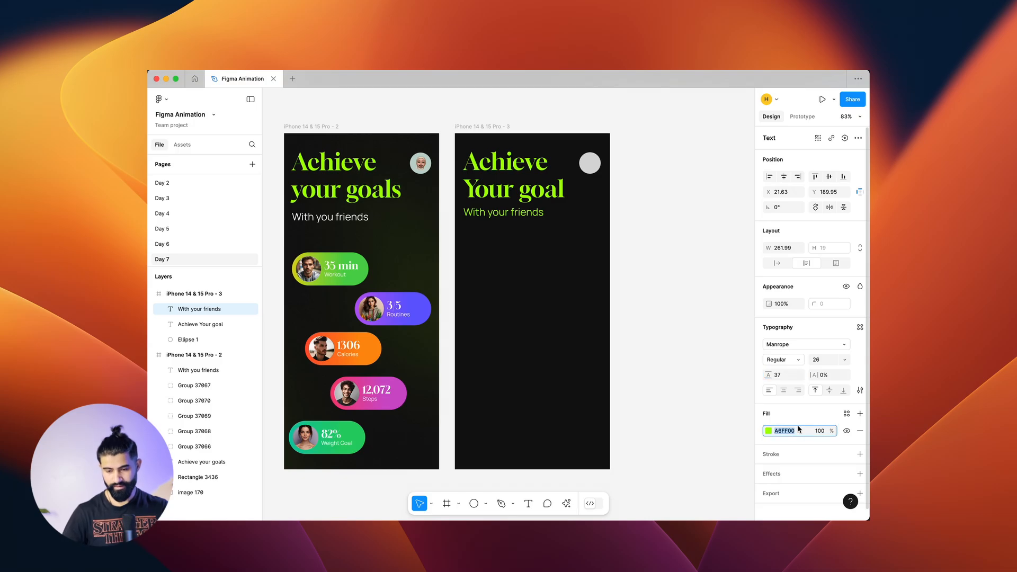
{"action": "type", "text": "fd"}
{"action": "key", "text": "Return"}
Step: Measure the reference's gap between heading and subtitle, and move the new subtitle down to Y 192.95 to match it
{"action": "left_click", "coordinate": [326, 217]}
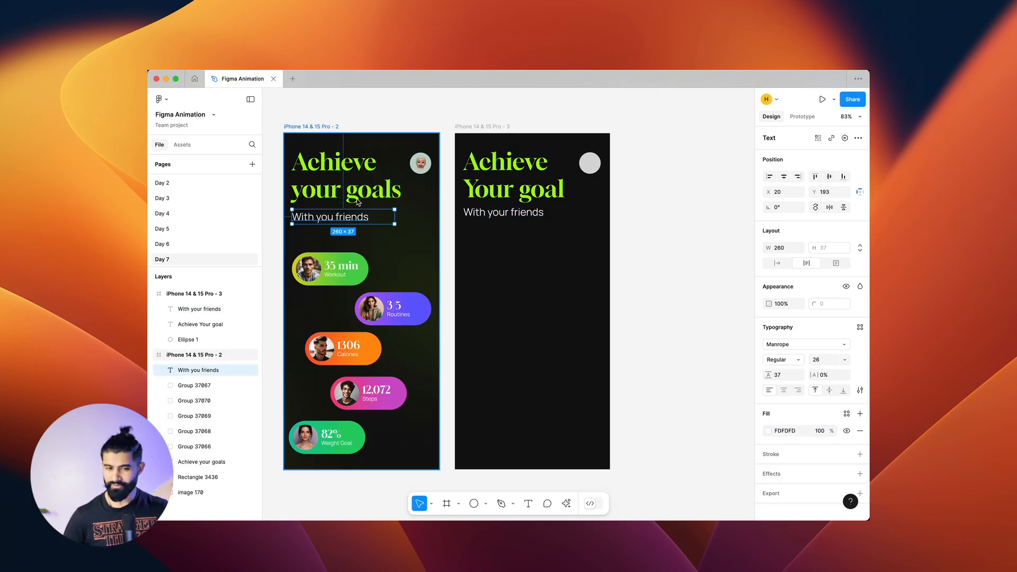
{"action": "key", "text": "alt"}
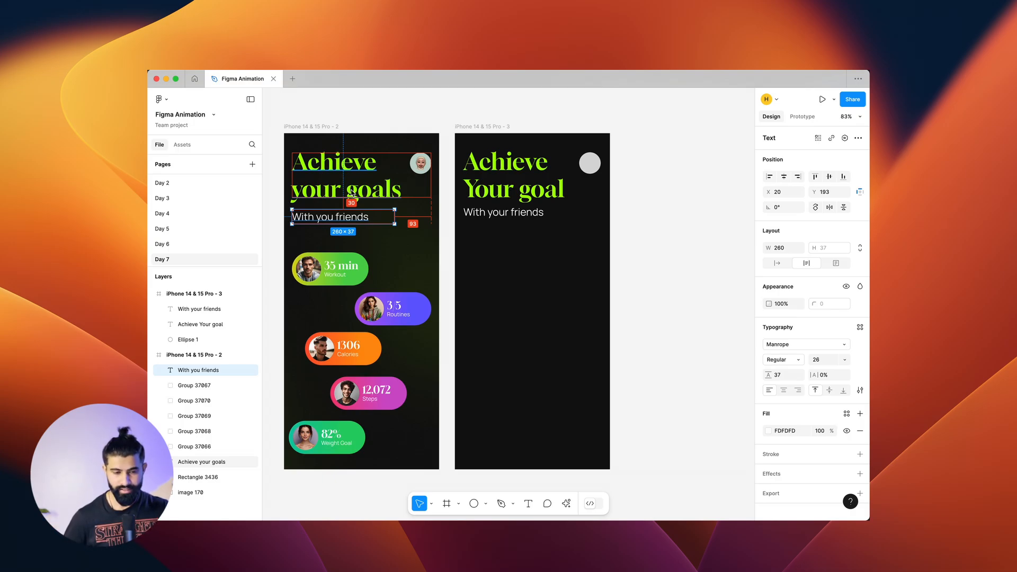
{"action": "left_click", "coordinate": [493, 212]}
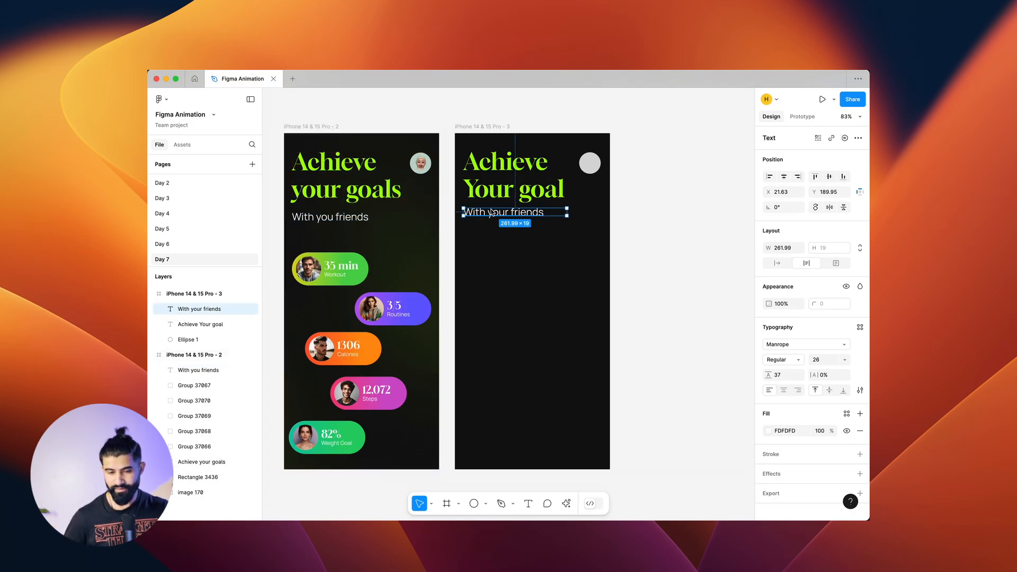
{"action": "left_click", "coordinate": [513, 191], "text": "shift"}
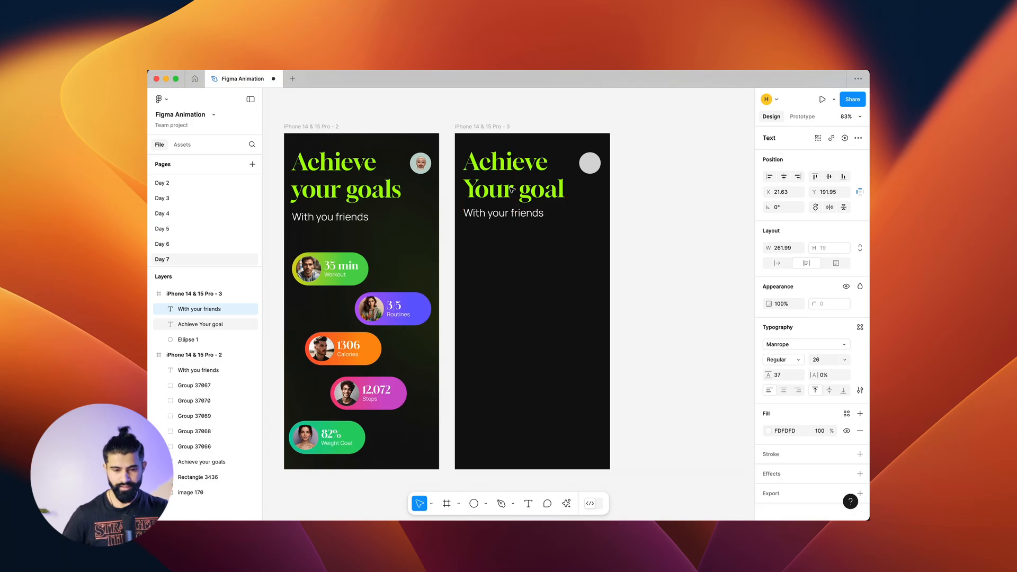
{"action": "left_click", "coordinate": [615, 243]}
{"action": "left_click", "coordinate": [542, 214]}
{"action": "key", "text": "alt"}
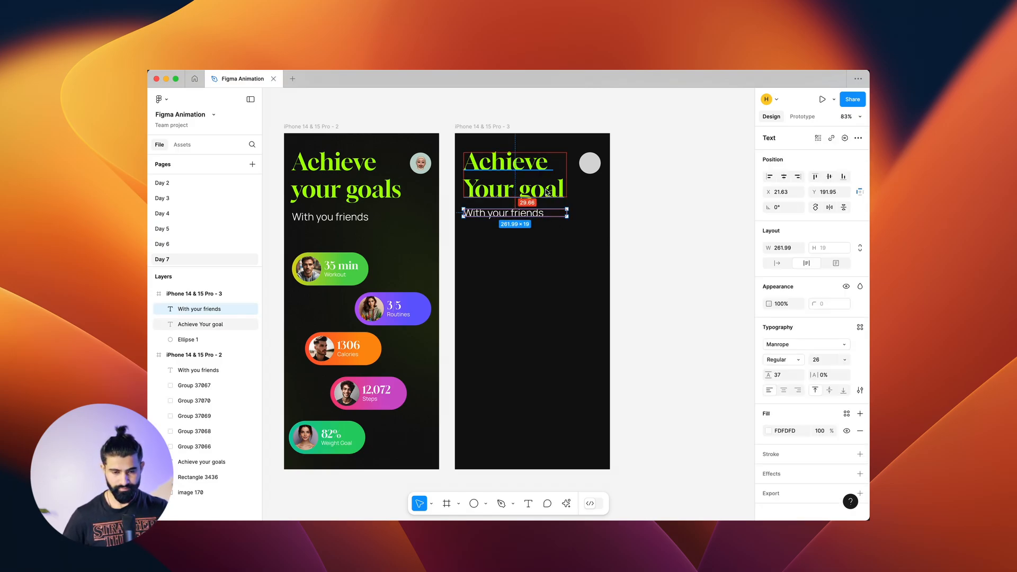
{"action": "key", "text": "Down"}
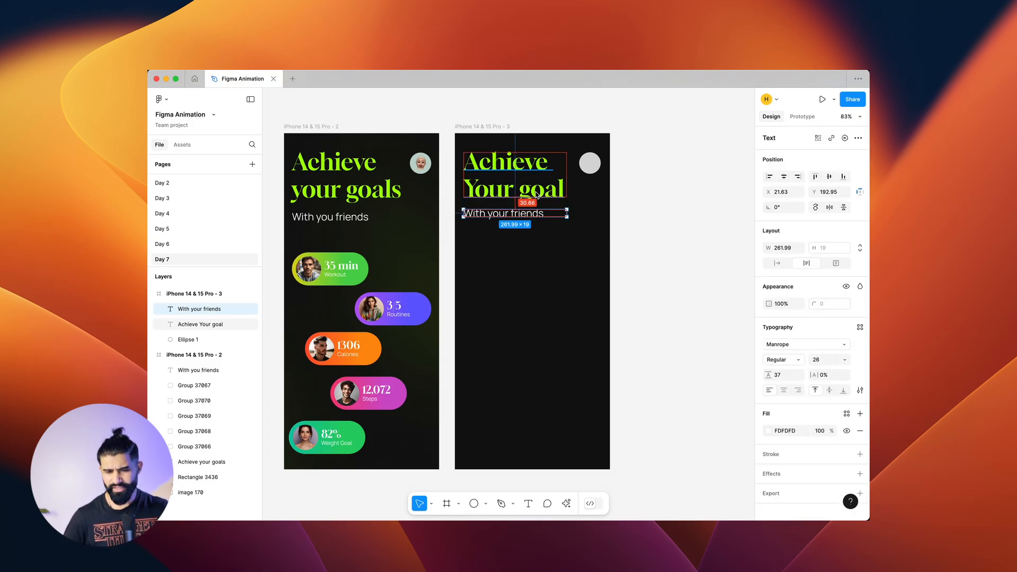
{"action": "left_click", "coordinate": [627, 220]}
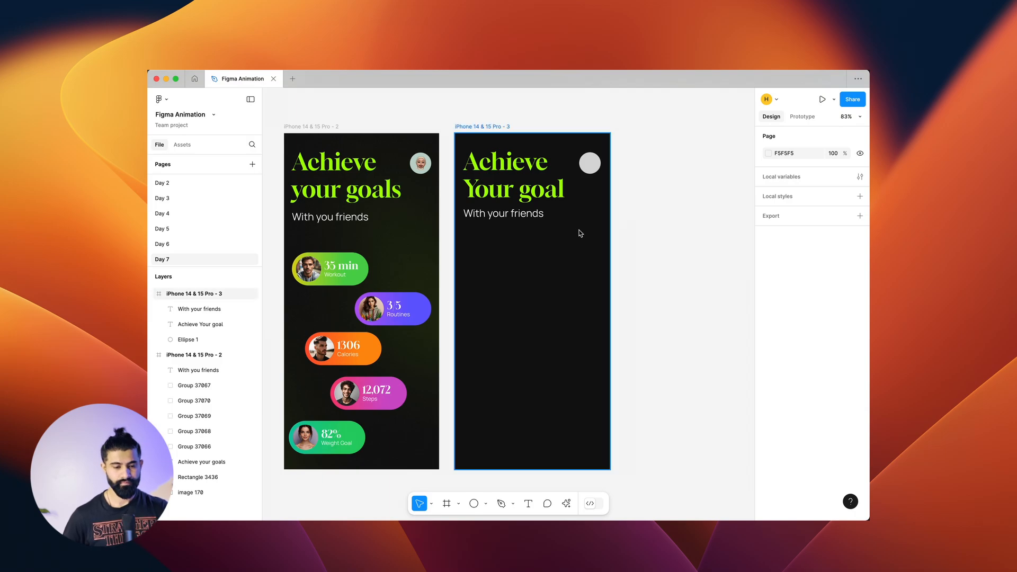
{"action": "scroll", "coordinate": [580, 233], "scroll_direction": "up", "scroll_amount": 1}
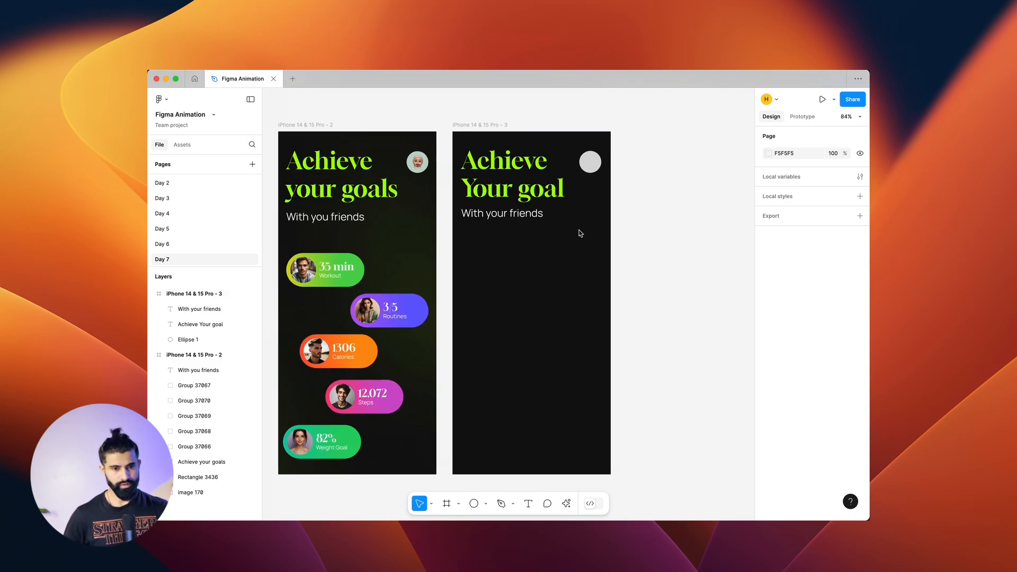
{"action": "left_click", "coordinate": [595, 165]}
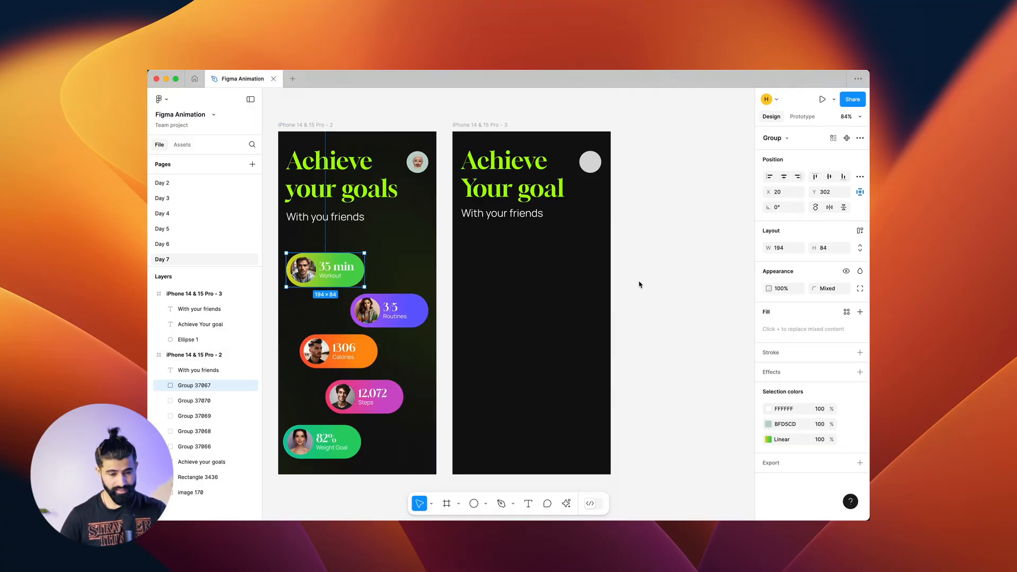
{"action": "left_click", "coordinate": [639, 284]}
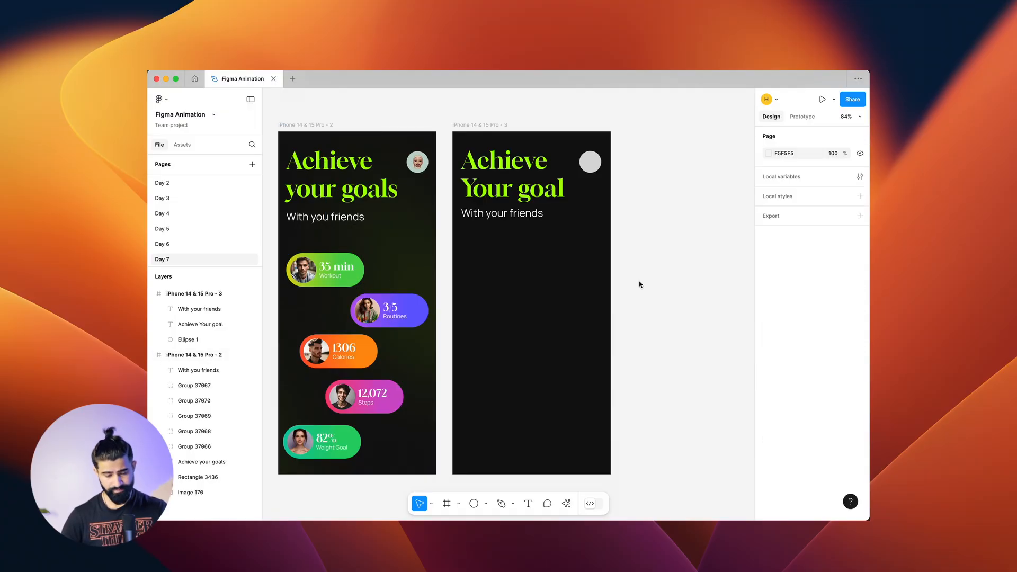
Step: Draw a rectangle about 215 × 85 below the subtitle in the new frame
{"action": "left_click", "coordinate": [486, 504]}
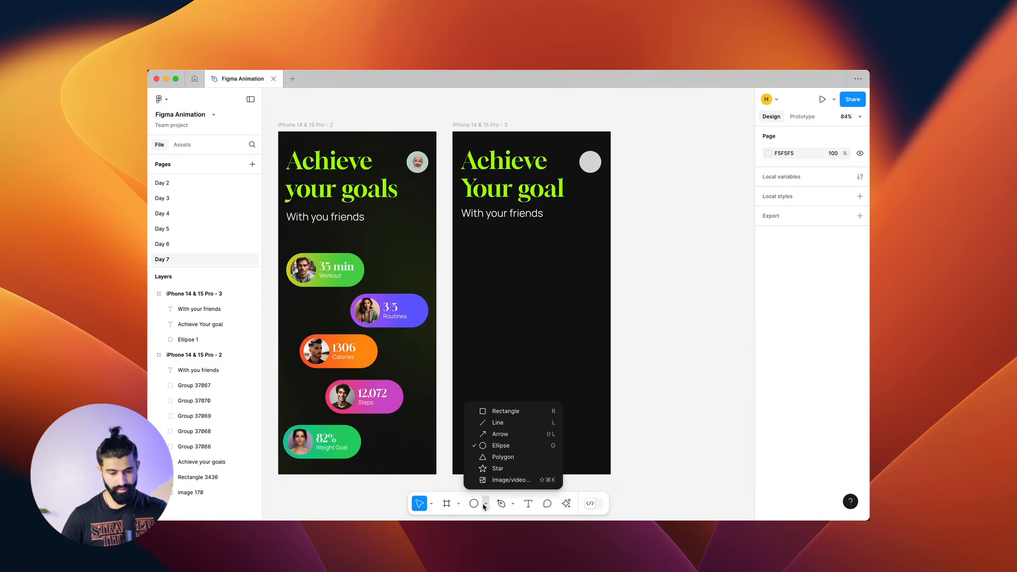
{"action": "left_click", "coordinate": [488, 409]}
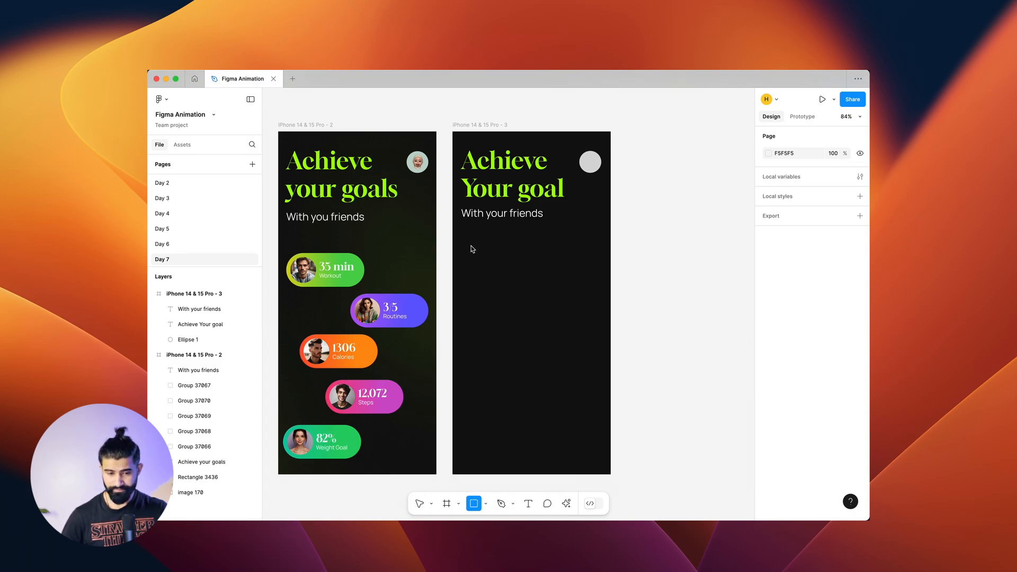
{"action": "mouse_move", "coordinate": [471, 246]}
{"action": "left_mouse_down"}
{"action": "mouse_move", "coordinate": [534, 264]}
{"action": "mouse_move", "coordinate": [530, 282]}
{"action": "mouse_move", "coordinate": [557, 281]}
{"action": "left_mouse_up"}
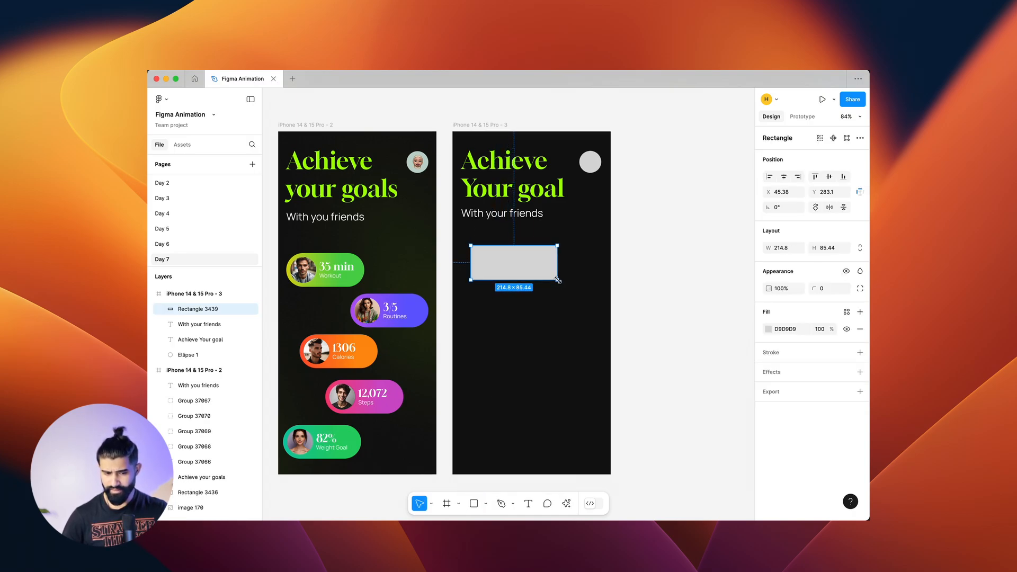
Step: Set the new rectangle's corner radius to 240
{"action": "left_click", "coordinate": [830, 291]}
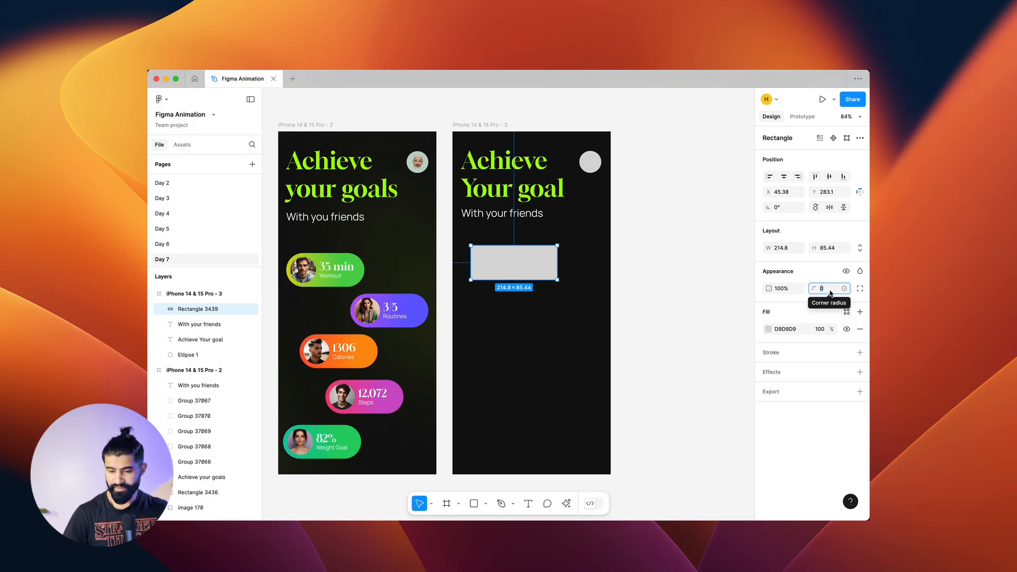
{"action": "type", "text": "60"}
{"action": "key", "text": "Return"}
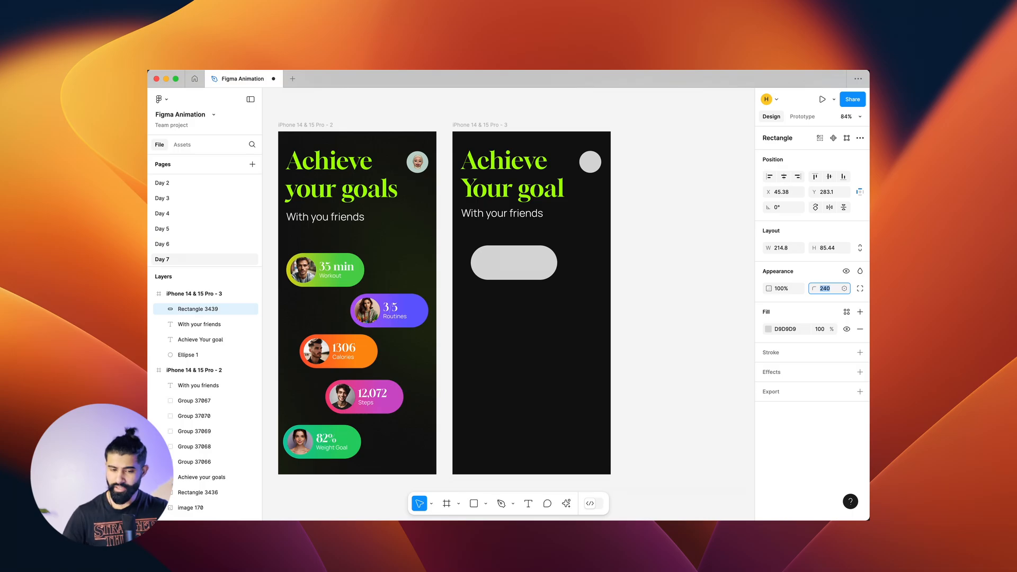
{"action": "left_click", "coordinate": [674, 292]}
Step: Reduce the rectangle's corner radius to 1 directly on the canvas
{"action": "scroll", "coordinate": [476, 259], "scroll_direction": "up", "scroll_amount": 8}
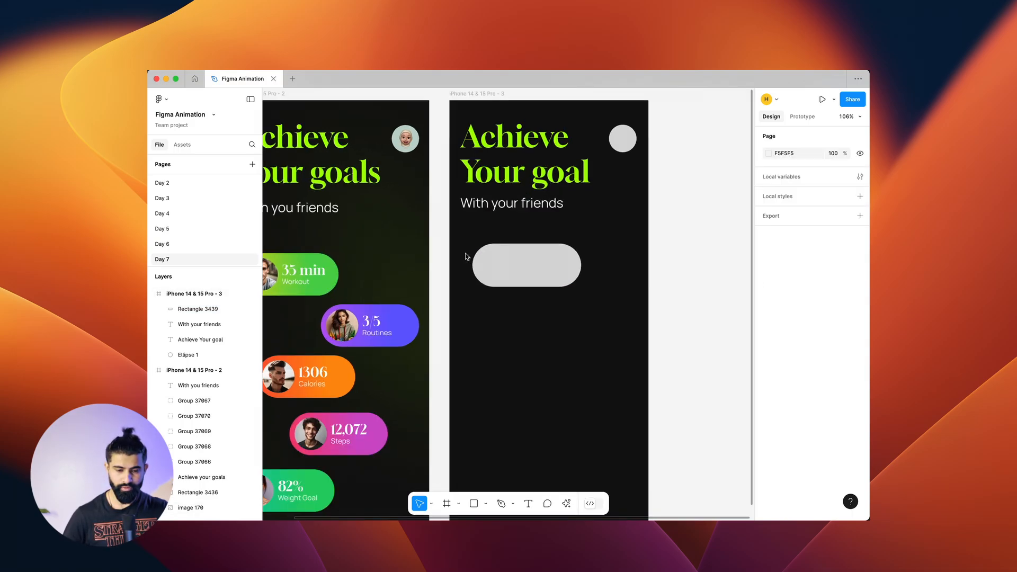
{"action": "scroll", "coordinate": [549, 299], "scroll_direction": "up", "scroll_amount": 2}
{"action": "left_click", "coordinate": [562, 292]}
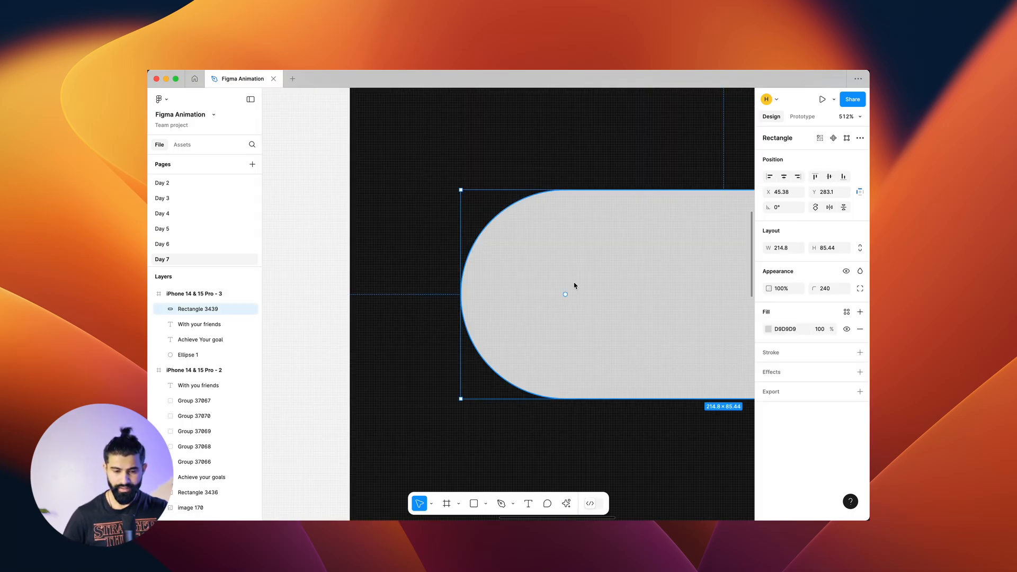
{"action": "left_click_drag", "start_coordinate": [566, 295], "coordinate": [466, 194]}
{"action": "scroll", "coordinate": [467, 196], "scroll_direction": "down", "scroll_amount": 10}
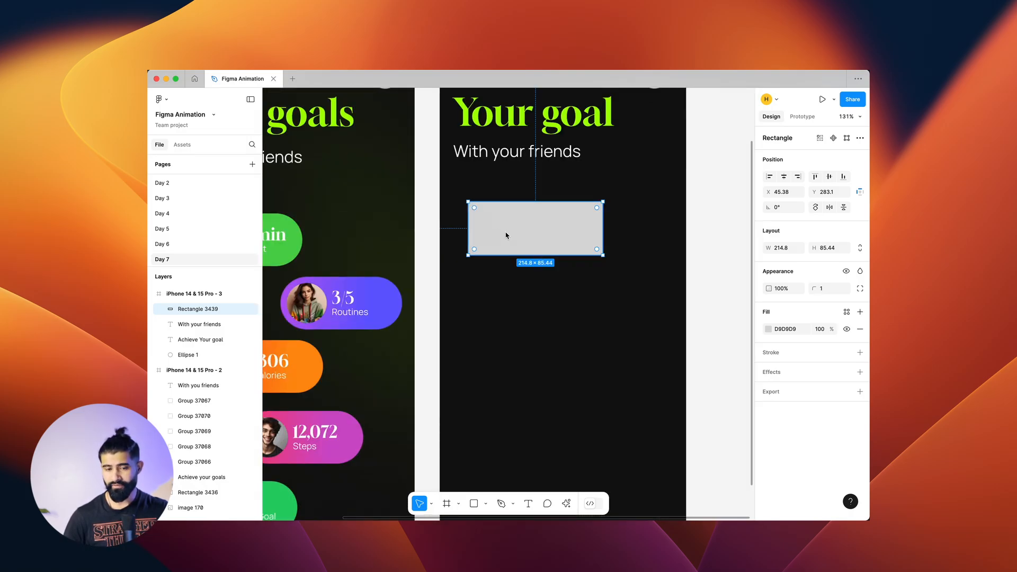
Step: Increase the rectangle's corner radius to 16 directly on the canvas
{"action": "scroll", "coordinate": [498, 227], "scroll_direction": "up", "scroll_amount": 5}
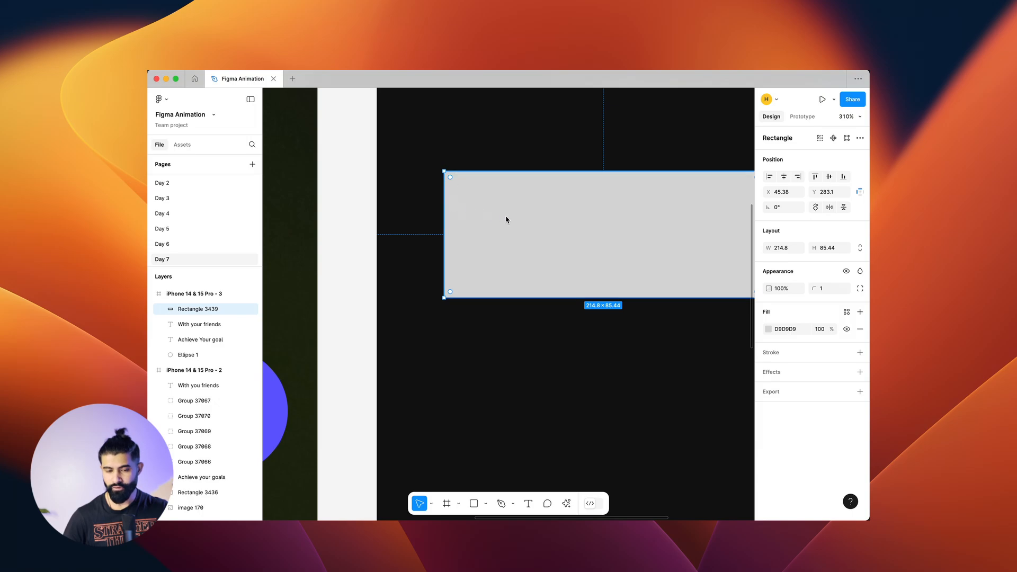
{"action": "scroll", "coordinate": [506, 220], "scroll_direction": "right", "scroll_amount": 3}
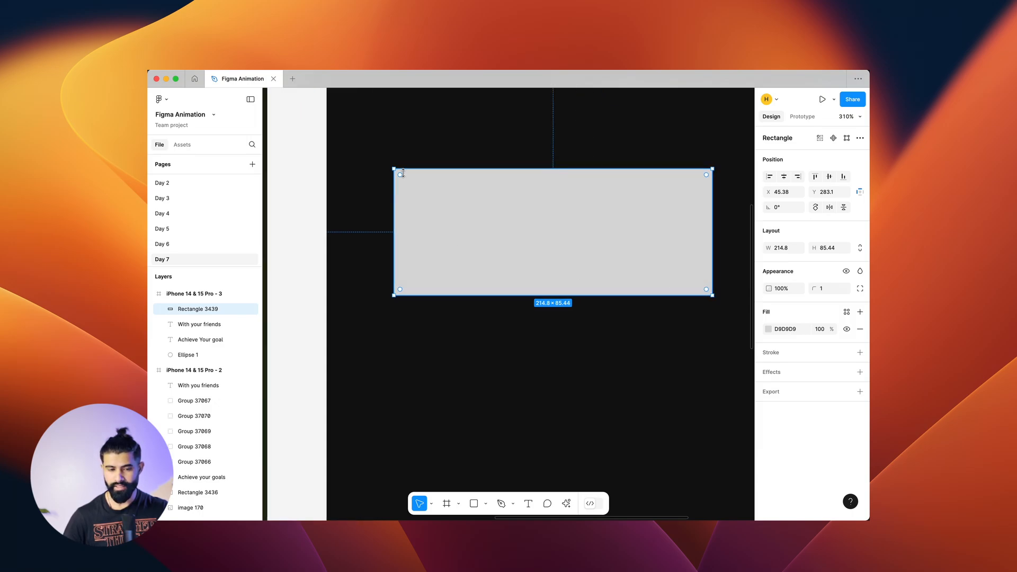
{"action": "left_click_drag", "start_coordinate": [401, 176], "coordinate": [421, 196]}
{"action": "left_click", "coordinate": [474, 148]}
{"action": "left_click", "coordinate": [485, 209]}
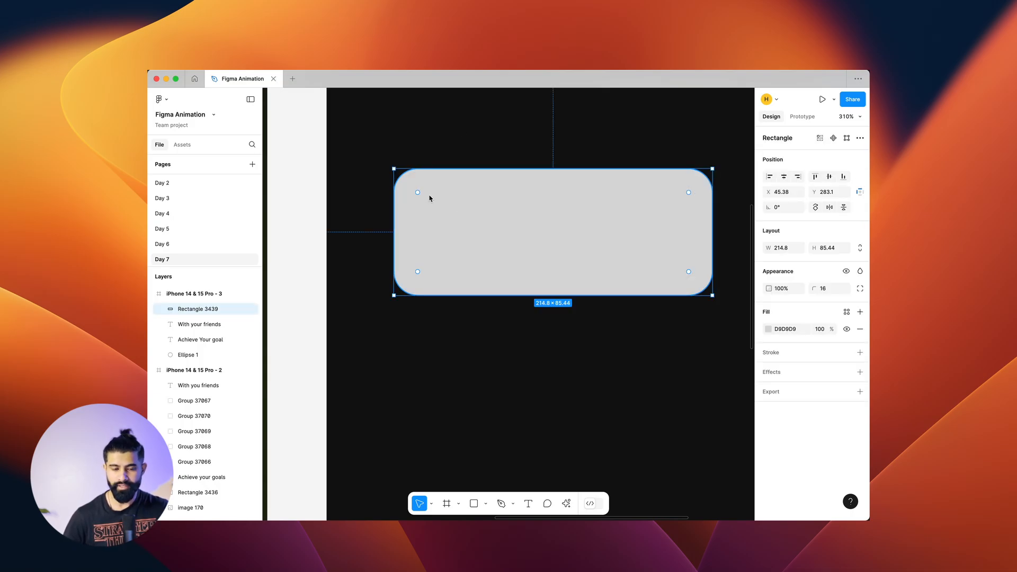
{"action": "key", "text": "shift+1"}
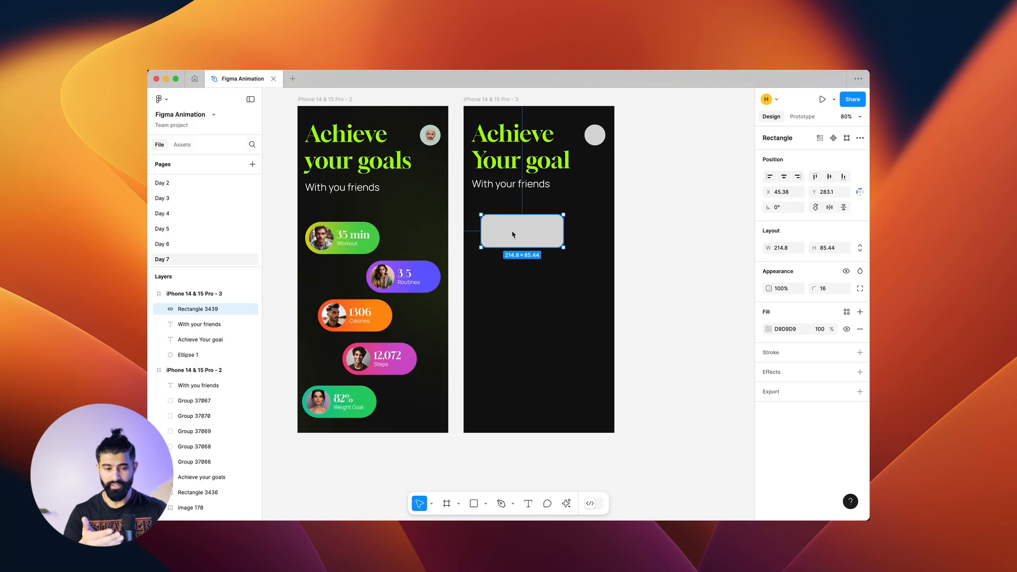
Step: Round the rectangle fully into a pill with corner radius 42.72, and move it to X 21.63, Y 280.86 in line with the heading
{"action": "scroll", "coordinate": [513, 234], "scroll_direction": "up", "scroll_amount": 5}
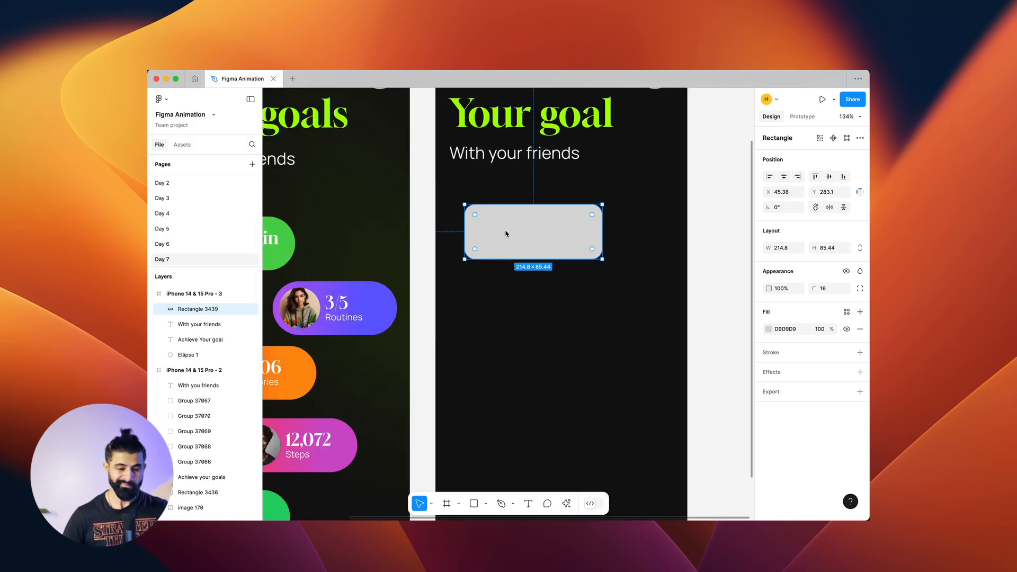
{"action": "left_click_drag", "start_coordinate": [471, 212], "coordinate": [614, 360]}
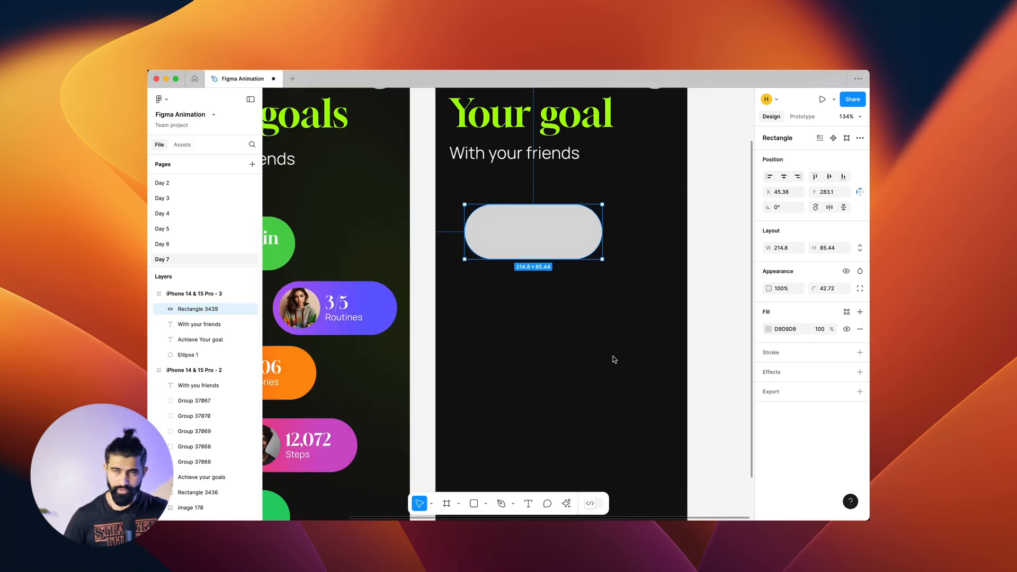
{"action": "left_click_drag", "start_coordinate": [533, 241], "coordinate": [518, 240]}
{"action": "scroll", "coordinate": [534, 229], "scroll_direction": "down", "scroll_amount": 5}
{"action": "scroll", "coordinate": [512, 236], "scroll_direction": "up", "scroll_amount": 5}
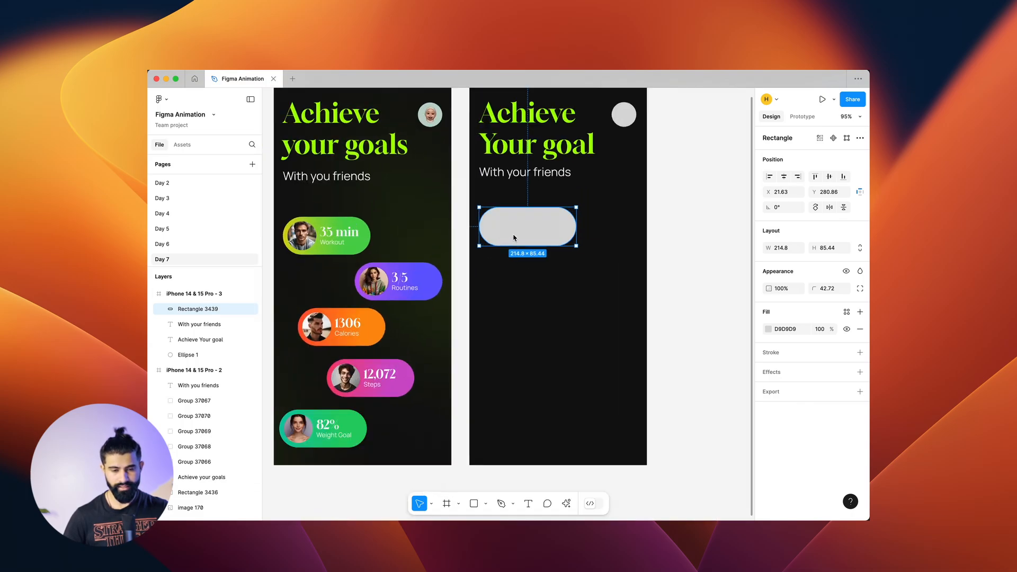
Step: Examine the text styling of the value and label inside the reference's workout pill
{"action": "left_click_drag", "start_coordinate": [360, 273], "coordinate": [480, 269]}
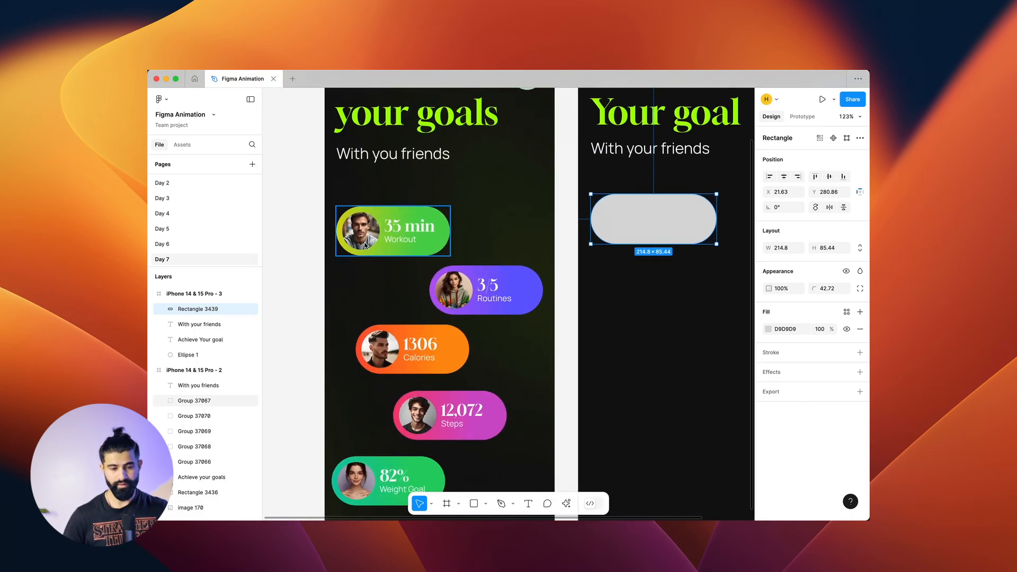
{"action": "left_click_drag", "start_coordinate": [661, 296], "coordinate": [520, 343]}
{"action": "left_click", "coordinate": [543, 173]}
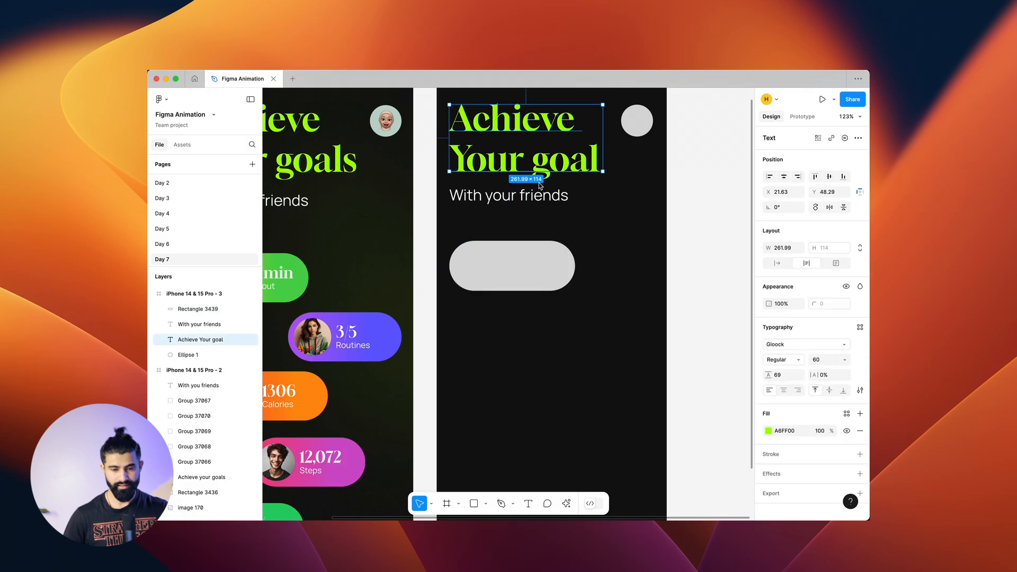
{"action": "left_click", "coordinate": [553, 196], "text": "shift"}
{"action": "scroll", "coordinate": [465, 253], "scroll_direction": "down", "scroll_amount": 5}
{"action": "scroll", "coordinate": [409, 242], "scroll_direction": "up", "scroll_amount": 5}
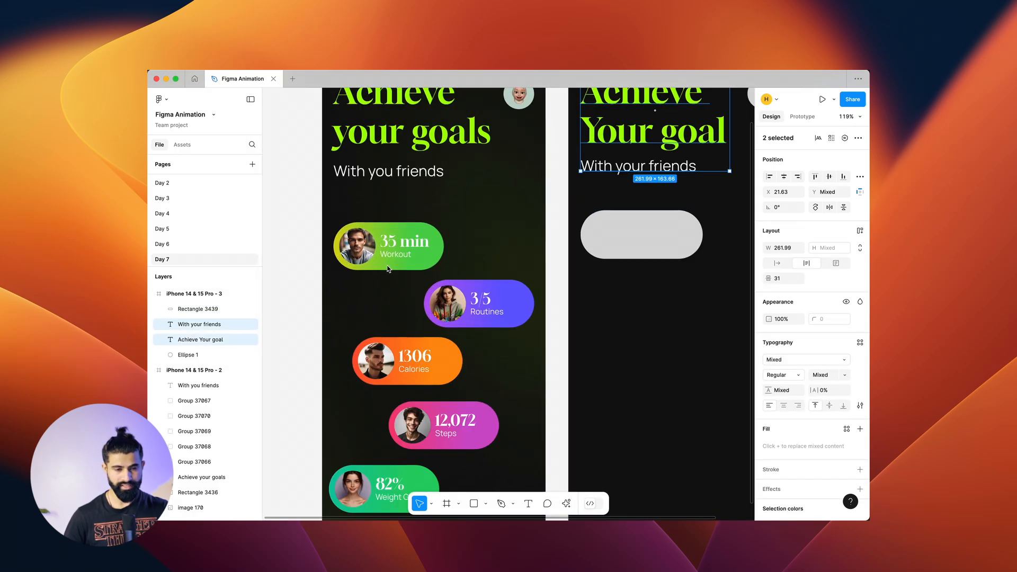
{"action": "left_click", "coordinate": [408, 243], "text": "super"}
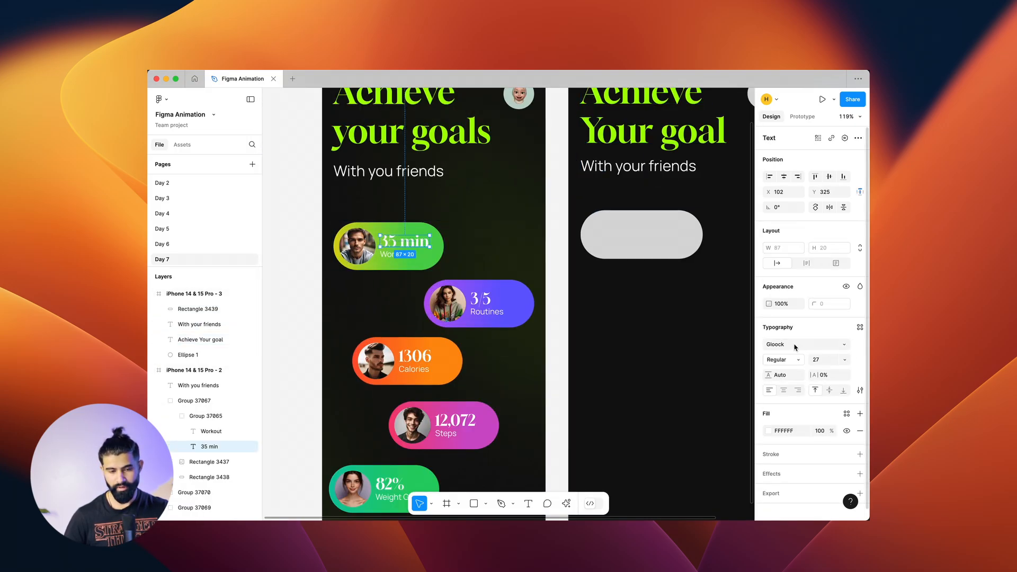
{"action": "left_click", "coordinate": [398, 257], "text": "super"}
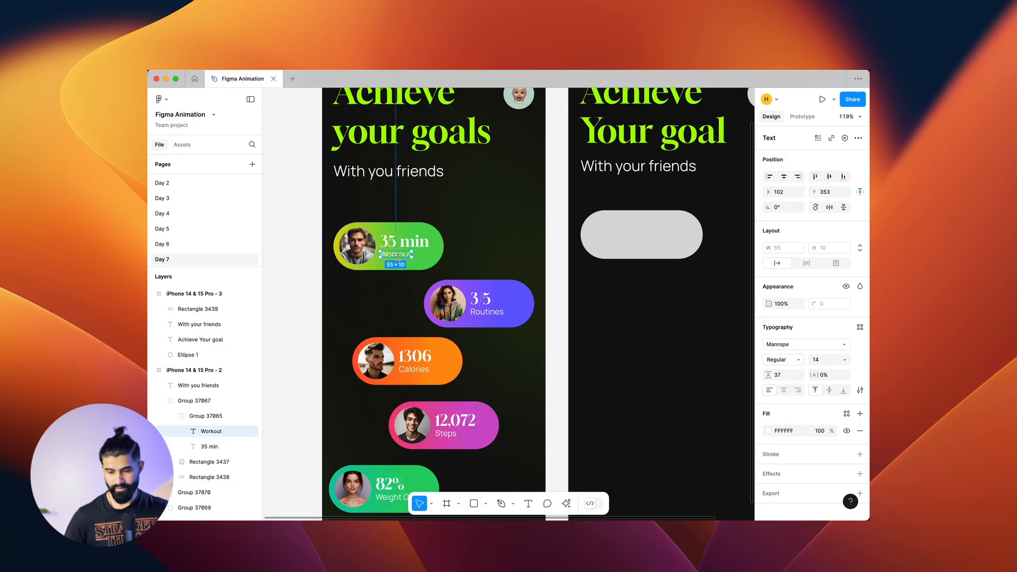
Step: Duplicate the new frame's heading and subtitle together, placing the copies below the grey pill at X 105.43
{"action": "scroll", "coordinate": [530, 238], "scroll_direction": "right", "scroll_amount": 3}
{"action": "scroll", "coordinate": [530, 239], "scroll_direction": "up", "scroll_amount": 2}
{"action": "left_click", "coordinate": [586, 203]}
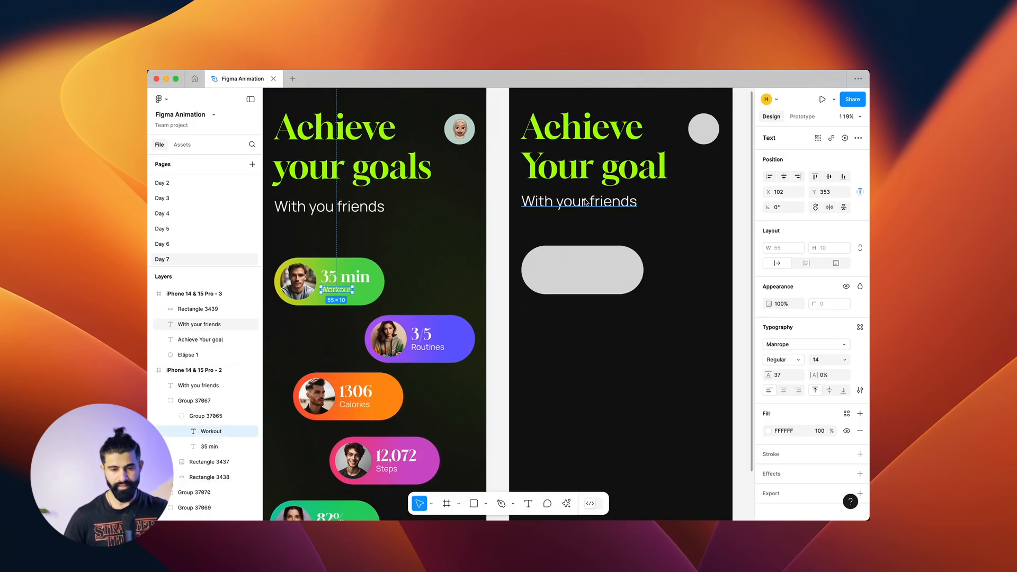
{"action": "left_click", "coordinate": [566, 161], "text": "shift"}
{"action": "left_click_drag", "start_coordinate": [566, 160], "coordinate": [614, 359]}
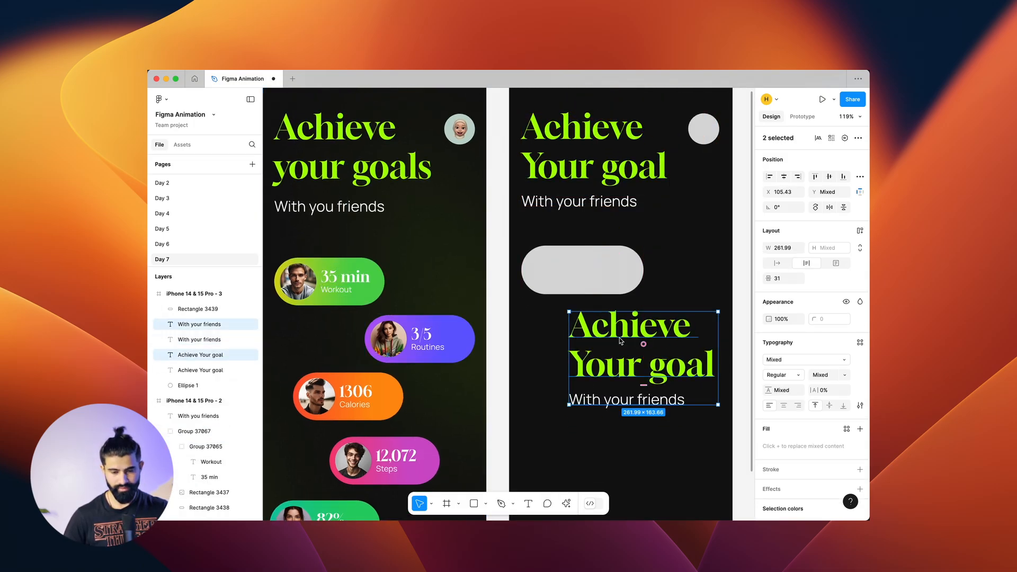
Step: Replace the copied heading's text with "35 min" and the copied subtitle's text with "Workout"
{"action": "double_click", "coordinate": [623, 333]}
{"action": "type", "text": "35 min"}
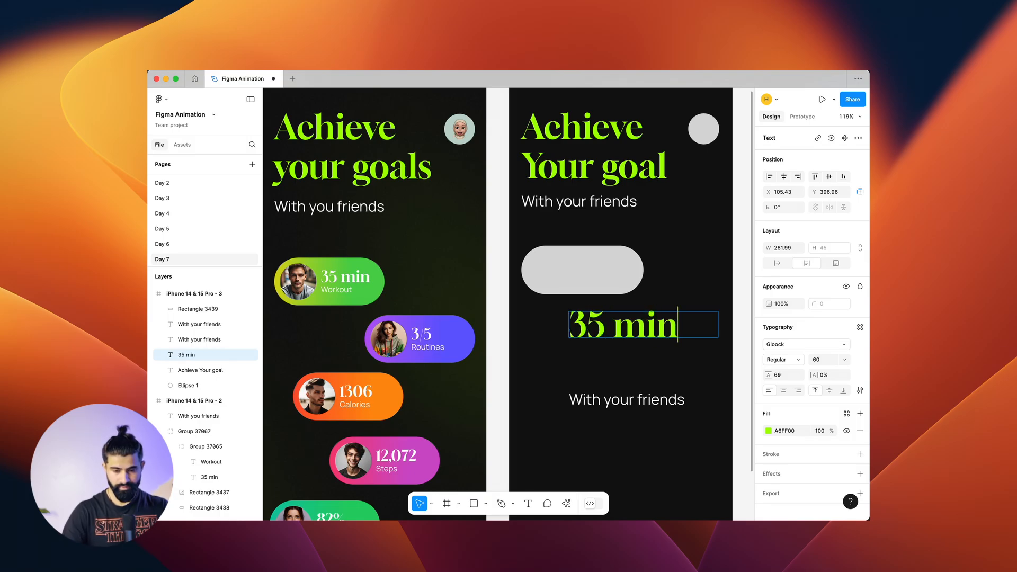
{"action": "key", "text": "Tab"}
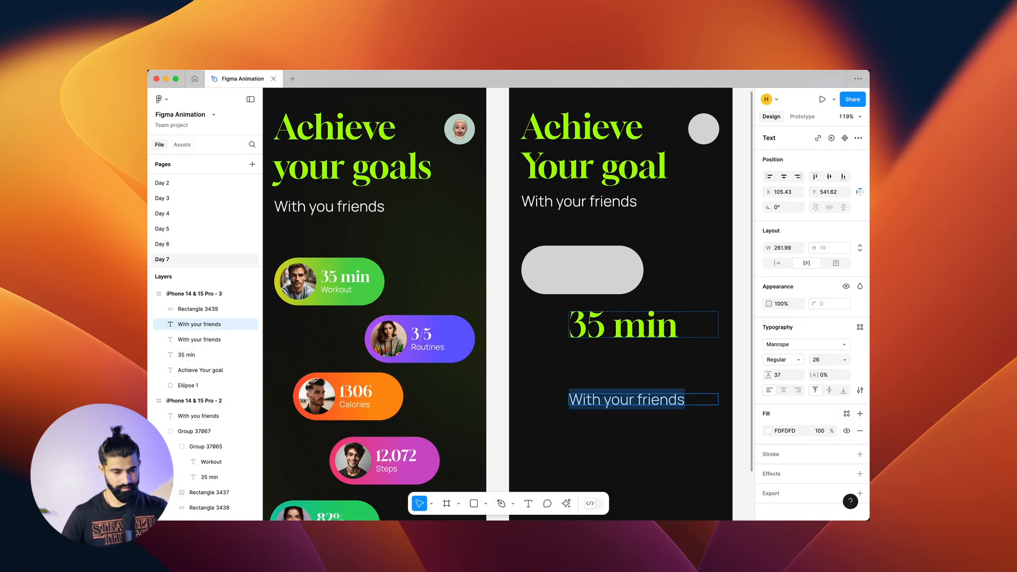
{"action": "type", "text": "Workour"}
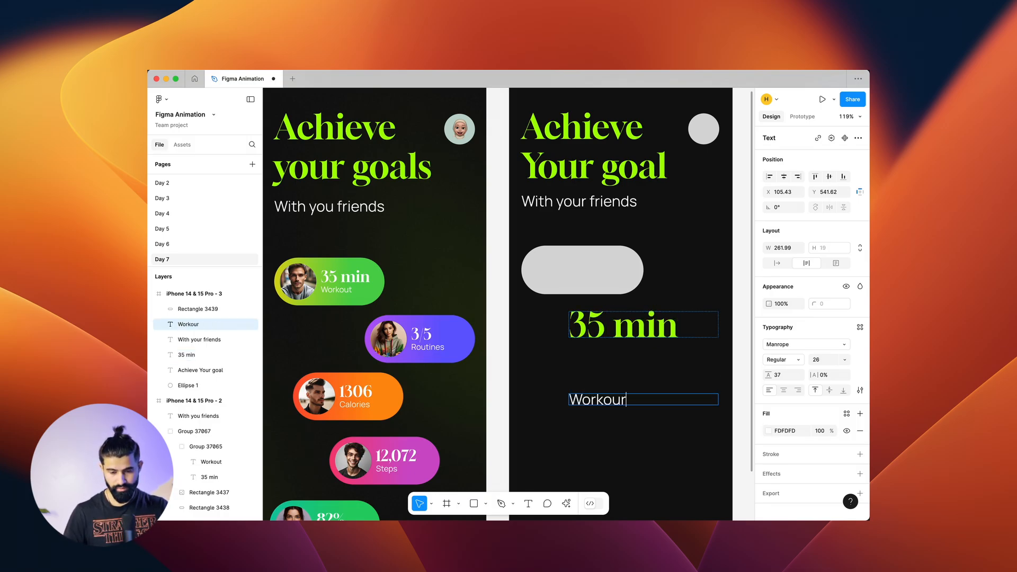
{"action": "key", "text": "Escape"}
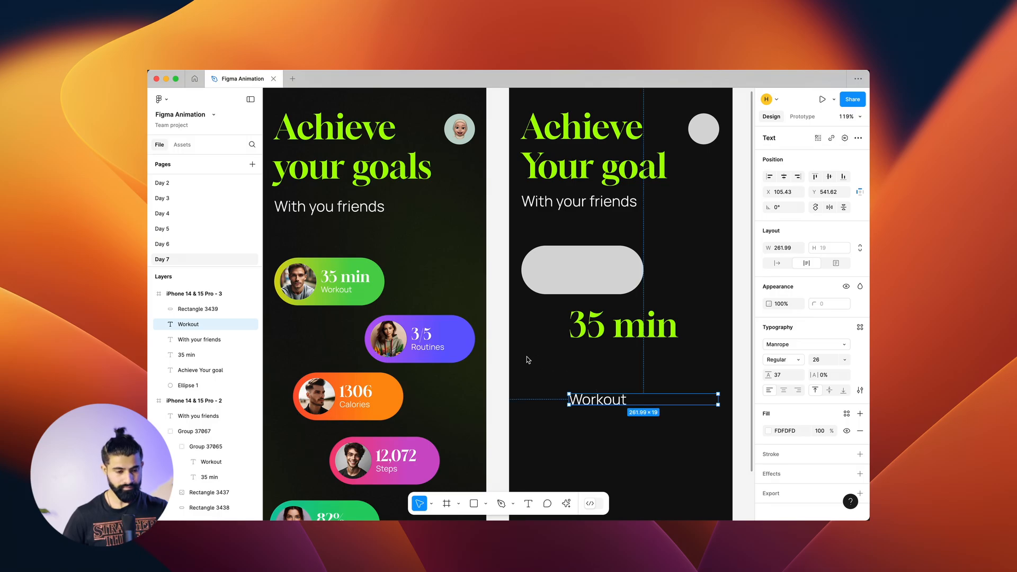
Step: Set the new "35 min" text's font size to 27, matching the reference pill's value
{"action": "left_click", "coordinate": [334, 291]}
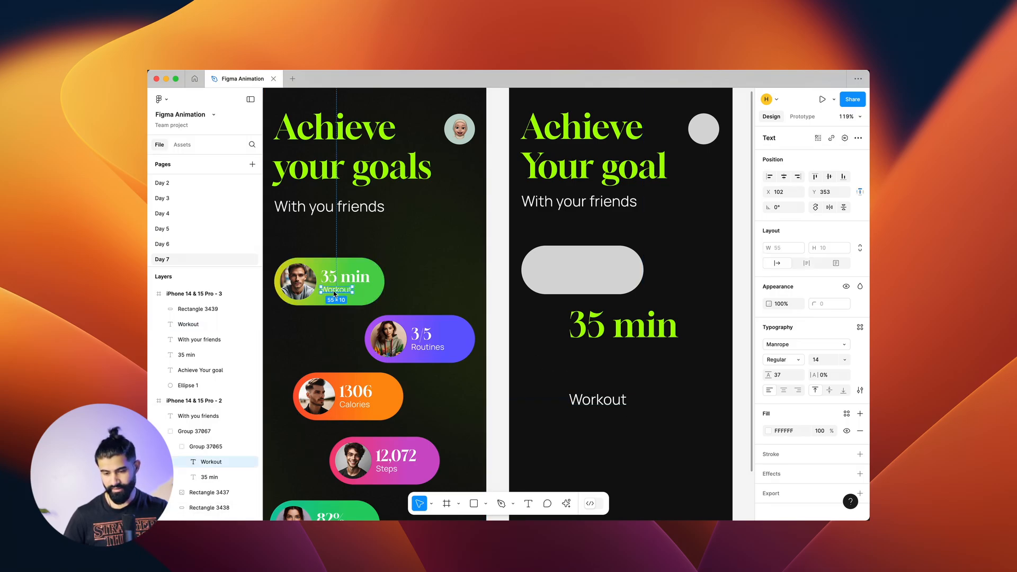
{"action": "left_click", "coordinate": [357, 281]}
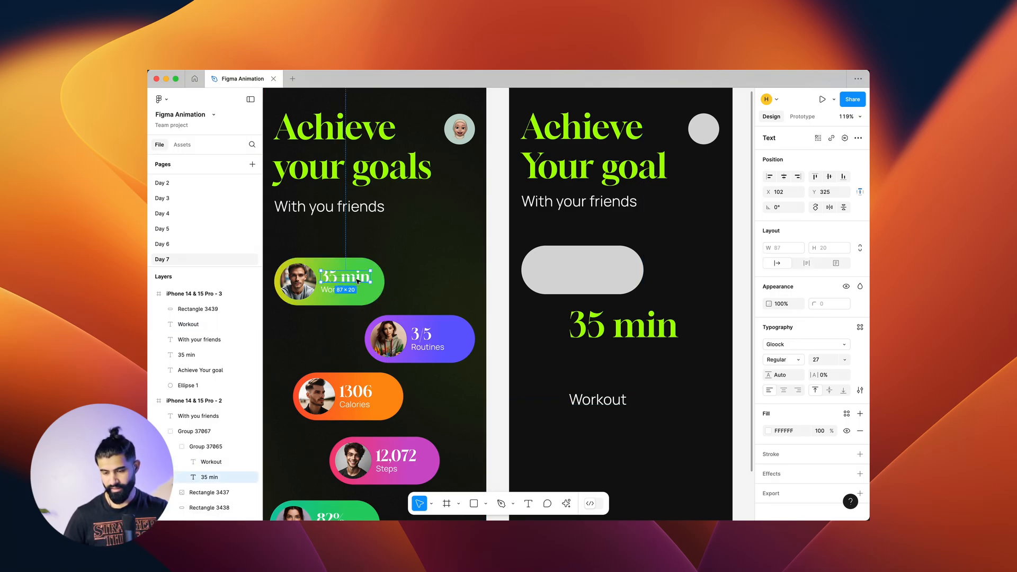
{"action": "left_click", "coordinate": [625, 336]}
{"action": "left_click", "coordinate": [831, 360]}
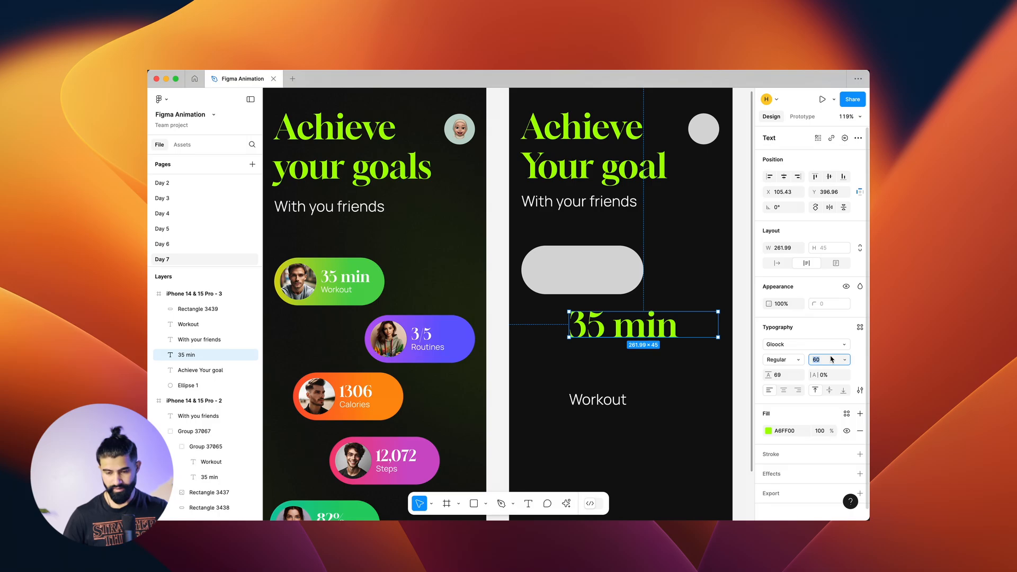
{"action": "type", "text": "w27"}
{"action": "key", "text": "Escape"}
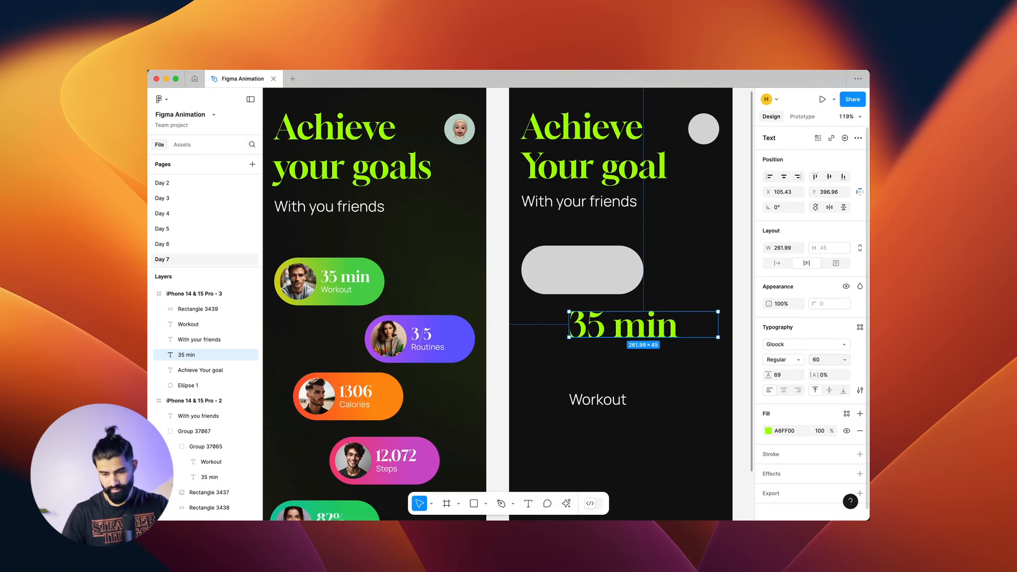
{"action": "left_click", "coordinate": [832, 360]}
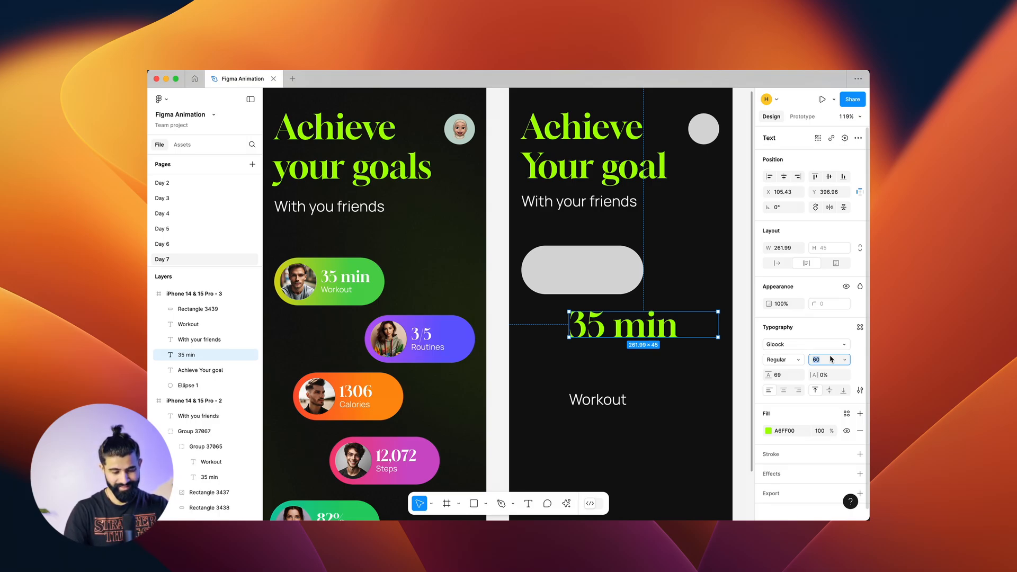
{"action": "key", "text": "Return"}
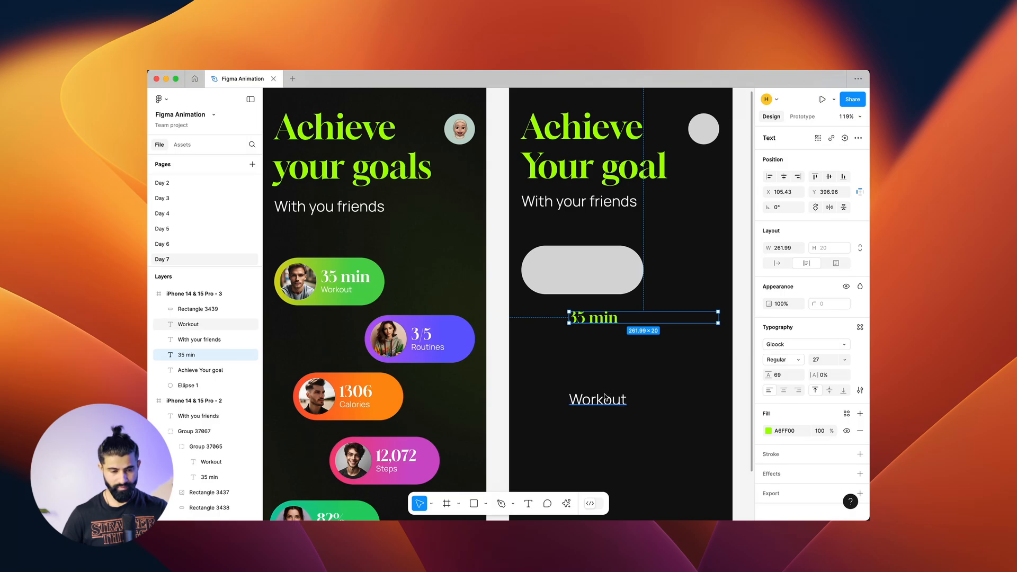
Step: Set the new "Workout" label's font size to 14, matching the reference pill's label
{"action": "left_click", "coordinate": [604, 400]}
{"action": "left_click", "coordinate": [341, 291], "text": "super"}
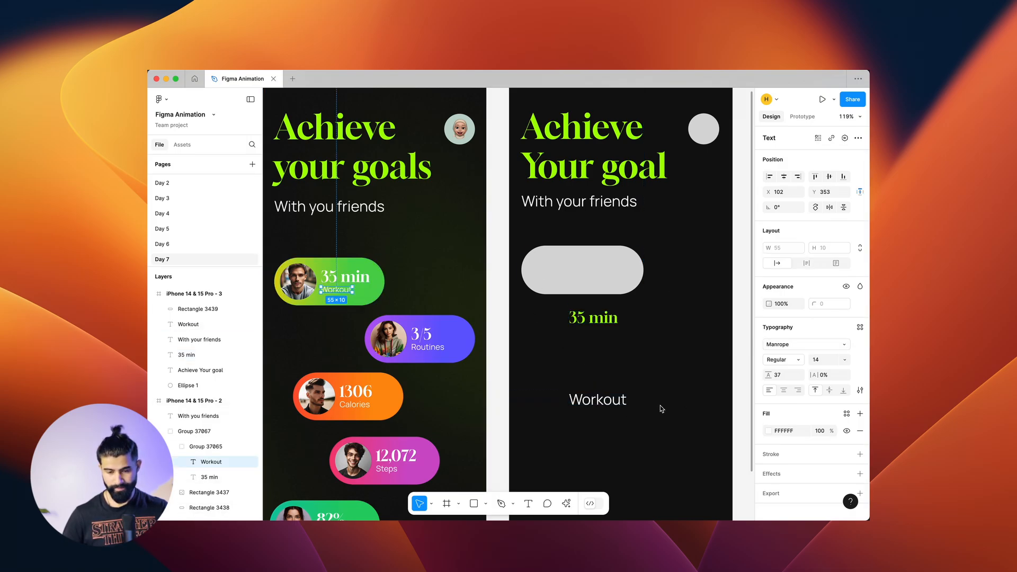
{"action": "left_click", "coordinate": [612, 406]}
{"action": "left_click", "coordinate": [818, 361]}
{"action": "type", "text": "1"}
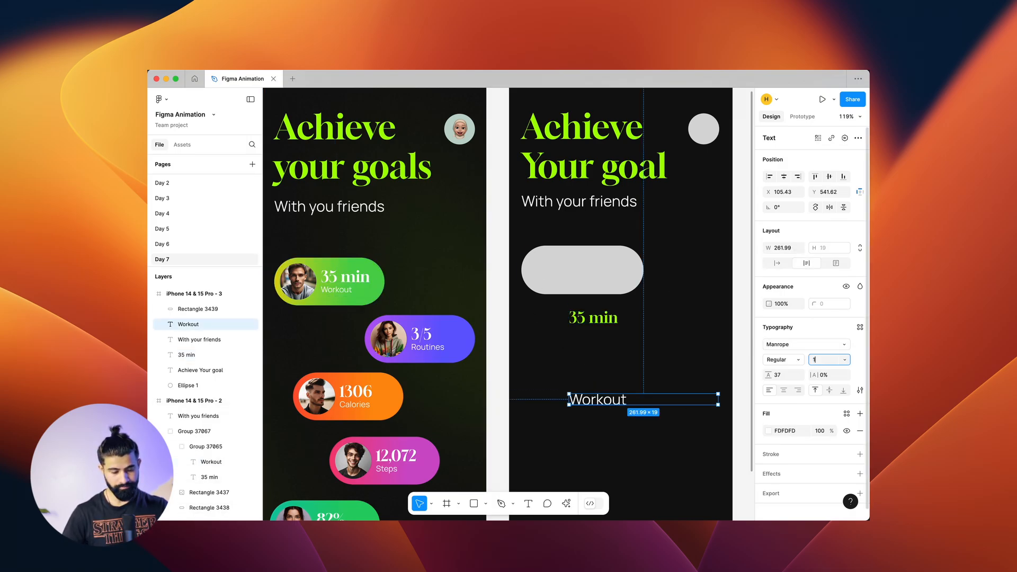
{"action": "type", "text": "4"}
{"action": "key", "text": "Return"}
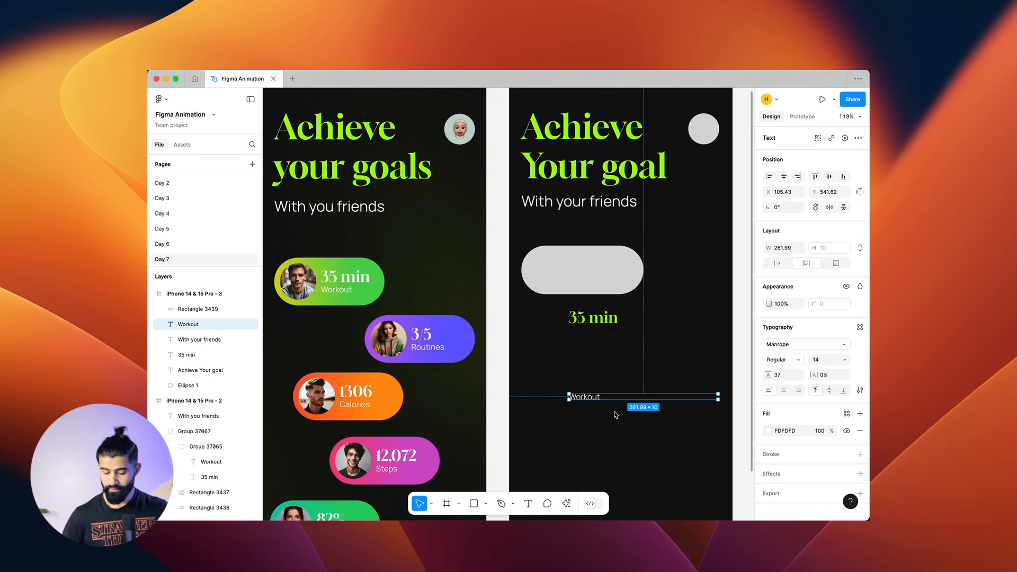
Step: Move the new frame's "Workout" label up directly beneath "35 min", to Y 439.13, keeping its left edge aligned
{"action": "scroll", "coordinate": [617, 414], "scroll_direction": "down", "scroll_amount": 3}
{"action": "scroll", "coordinate": [618, 415], "scroll_direction": "right", "scroll_amount": 4}
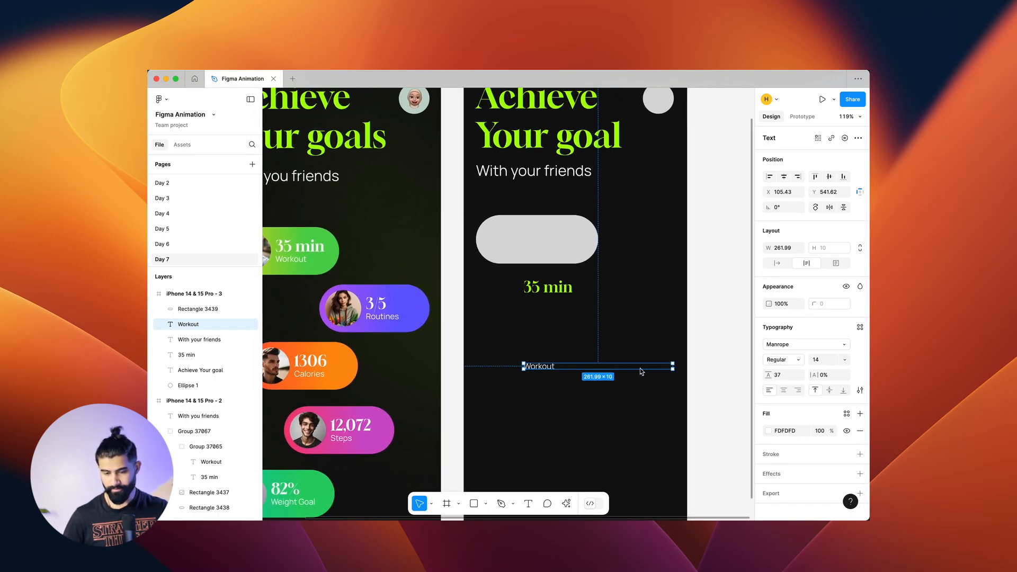
{"action": "left_click_drag", "start_coordinate": [526, 371], "coordinate": [535, 311]}
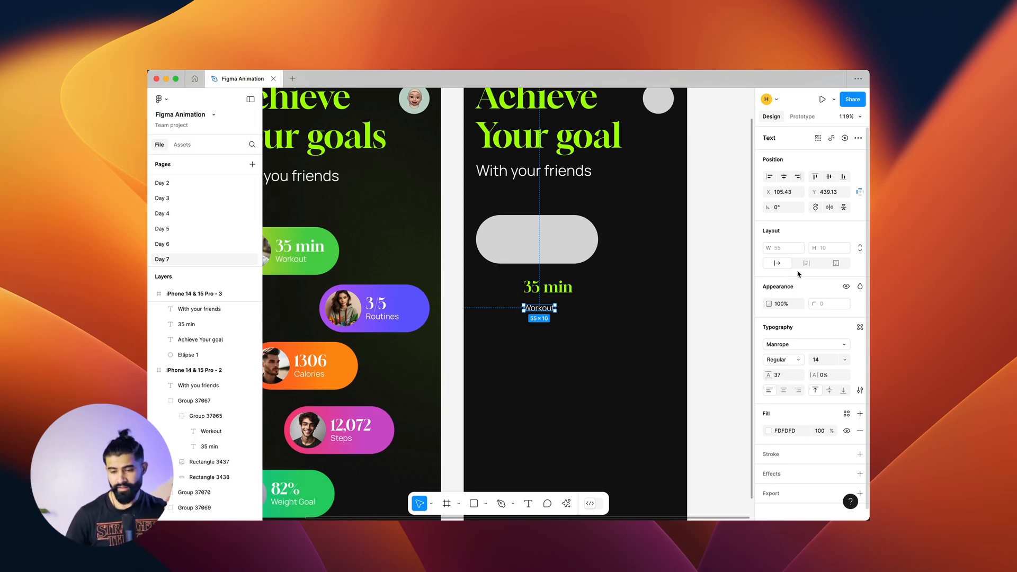
Step: Test auto height on the new "Workout" label by widening its box to about 210 and adding filler lines "jhbds", "sdns" and "nsjhd"
{"action": "left_click", "coordinate": [814, 267]}
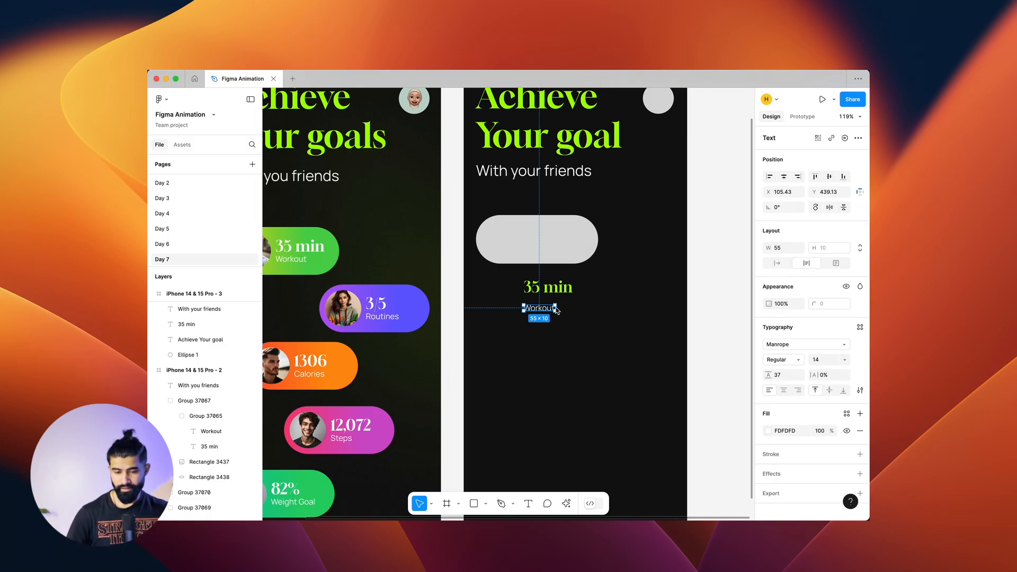
{"action": "left_click_drag", "start_coordinate": [555, 307], "coordinate": [644, 309]}
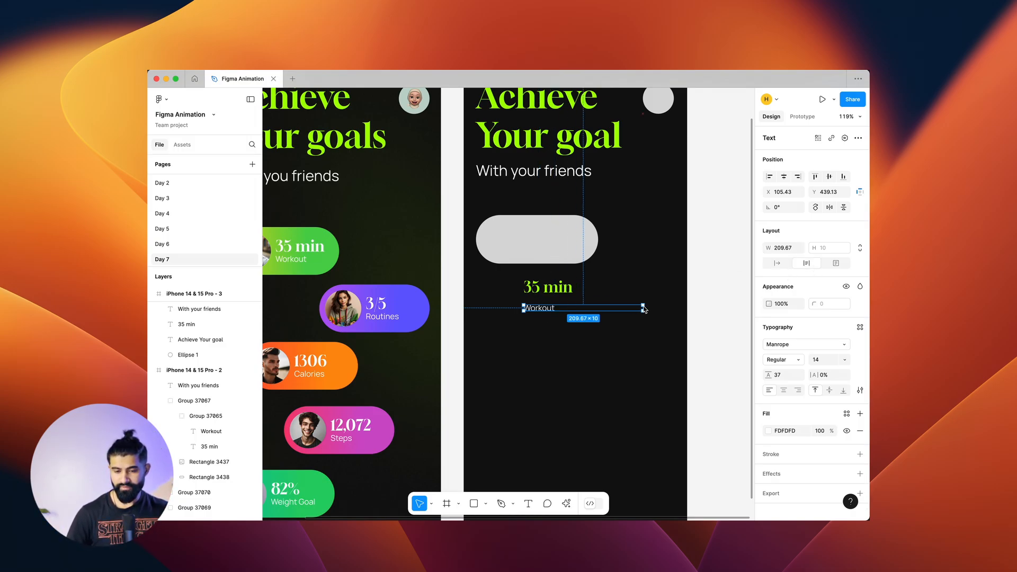
{"action": "double_click", "coordinate": [555, 307]}
{"action": "key", "text": "Return"}
{"action": "type", "text": "jhbds"}
{"action": "key", "text": "Return"}
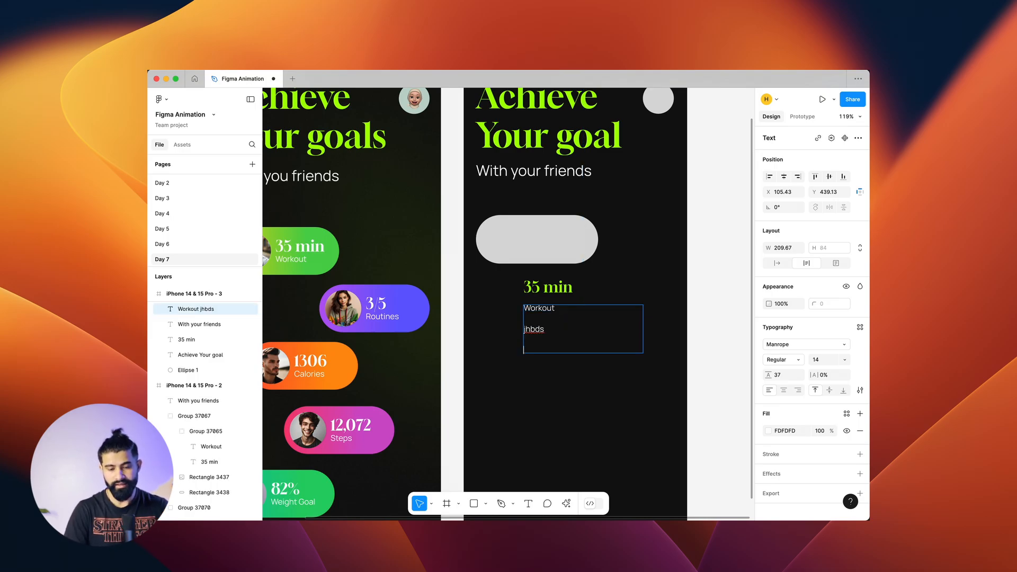
{"action": "type", "text": "sdns"}
{"action": "key", "text": "Return"}
{"action": "type", "text": "nsjhd"}
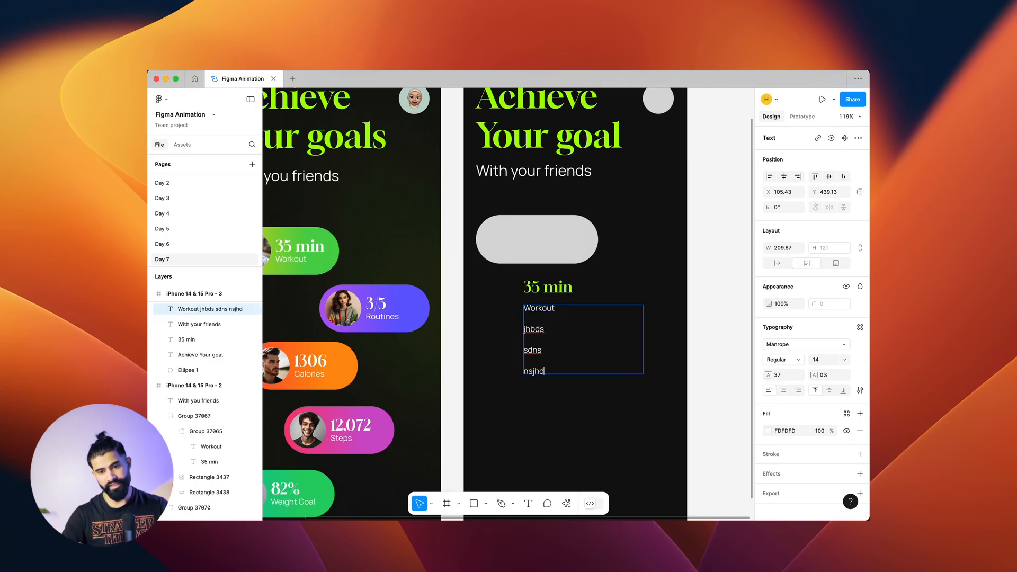
Step: Delete the three filler lines from the new "Workout" label and finish editing its text
{"action": "key", "text": "BackSpace"}
{"action": "key", "text": "BackSpace"}
{"action": "key", "text": "BackSpace"}
{"action": "key", "text": "BackSpace"}
{"action": "key", "text": "BackSpace"}
{"action": "key", "text": "BackSpace"}
{"action": "key", "text": "BackSpace"}
{"action": "key", "text": "BackSpace"}
{"action": "key", "text": "BackSpace"}
{"action": "key", "text": "BackSpace"}
{"action": "key", "text": "BackSpace"}
{"action": "key", "text": "BackSpace"}
{"action": "key", "text": "BackSpace"}
{"action": "key", "text": "BackSpace"}
{"action": "key", "text": "BackSpace"}
{"action": "key", "text": "BackSpace"}
{"action": "key", "text": "BackSpace"}
{"action": "key", "text": "Escape"}
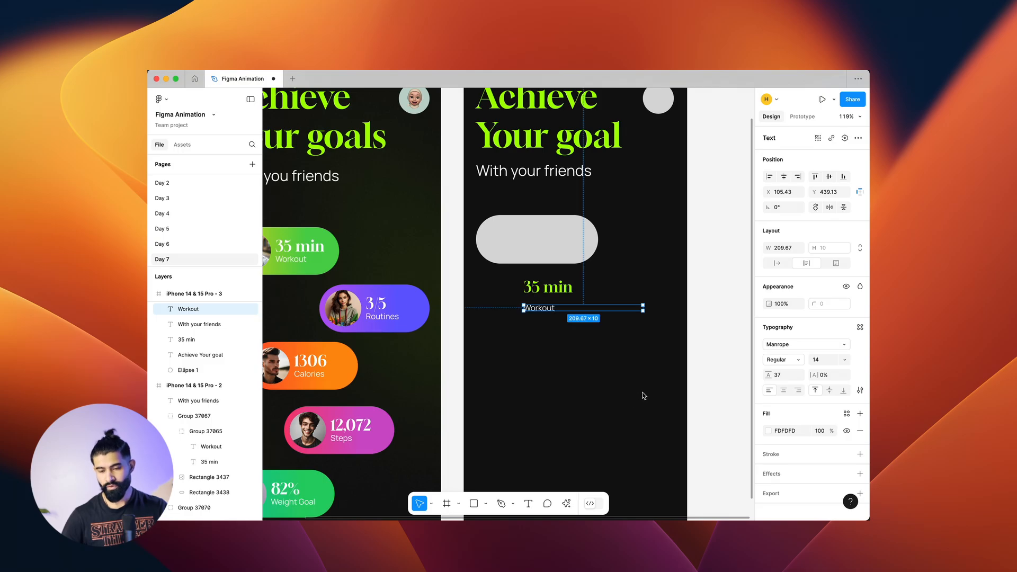
Step: Test fixed size on the "Workout" label with a box height of 36 and filler text "jhhbajbsjkabkj jahbshjbaks" below the word
{"action": "left_click", "coordinate": [836, 263]}
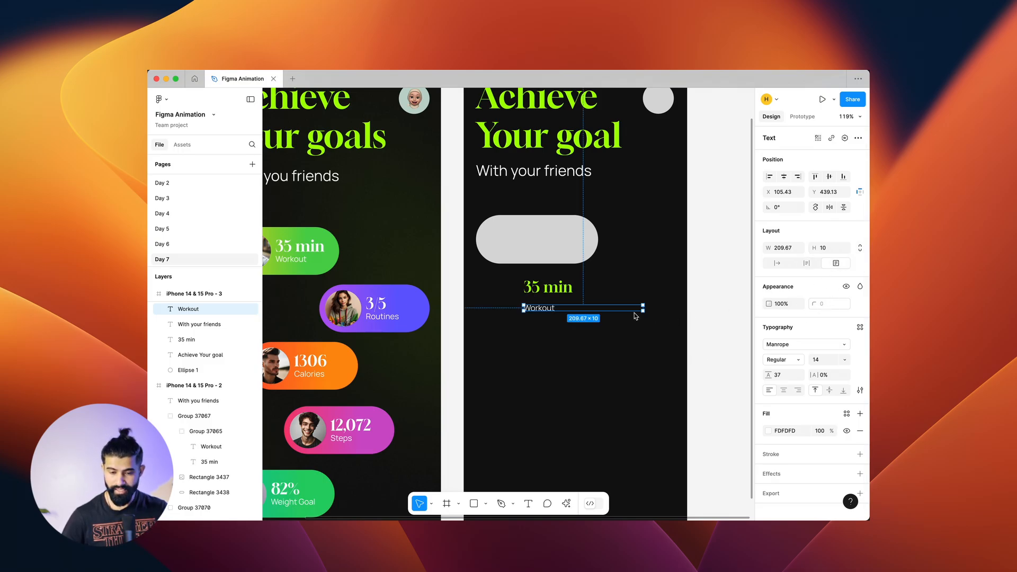
{"action": "left_click_drag", "start_coordinate": [625, 311], "coordinate": [624, 324]}
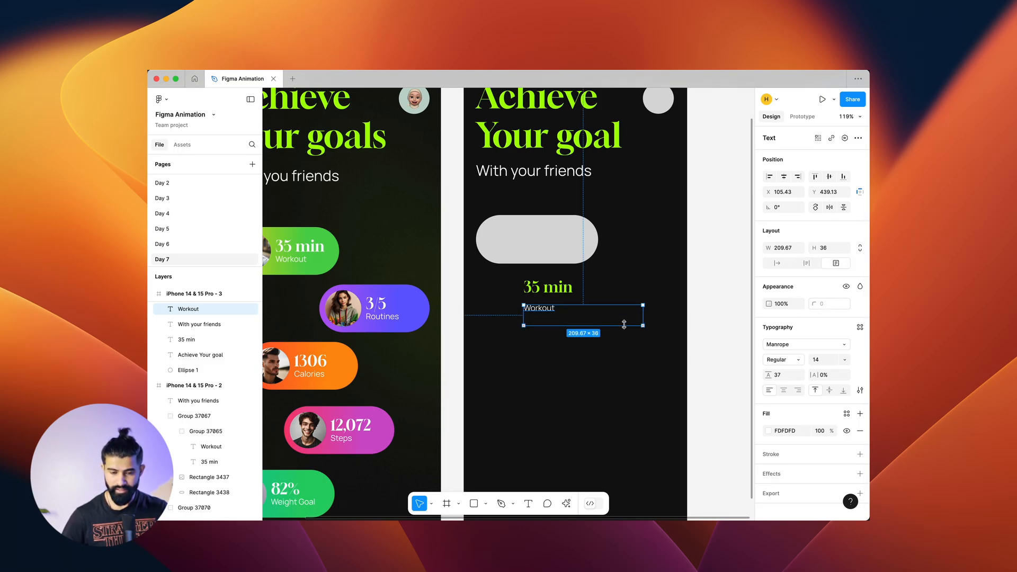
{"action": "double_click", "coordinate": [552, 311]}
{"action": "left_click", "coordinate": [554, 308]}
{"action": "key", "text": "Return"}
{"action": "type", "text": "jhhbajbsjkabkj "}
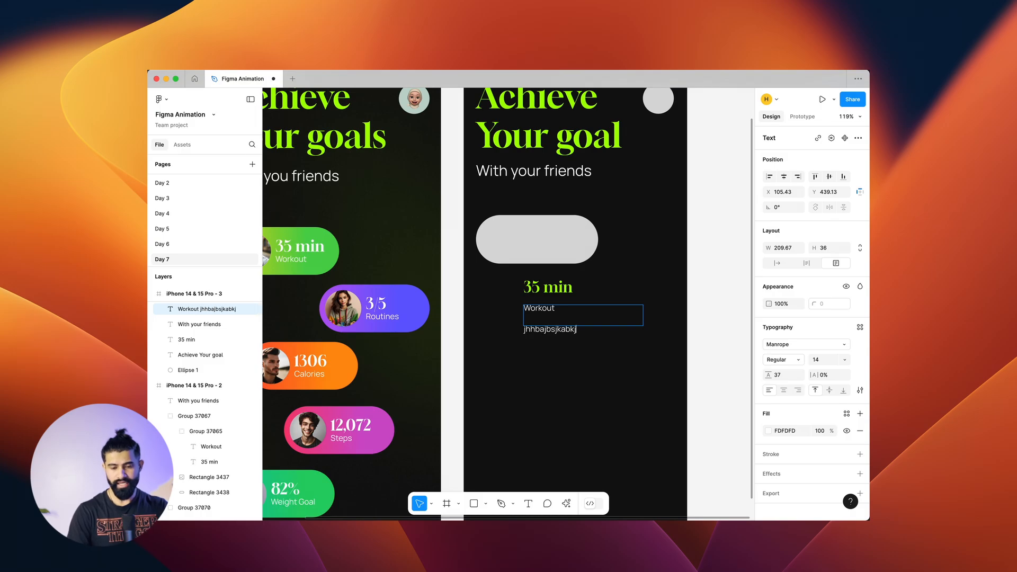
{"action": "type", "text": "jahbshjbaks"}
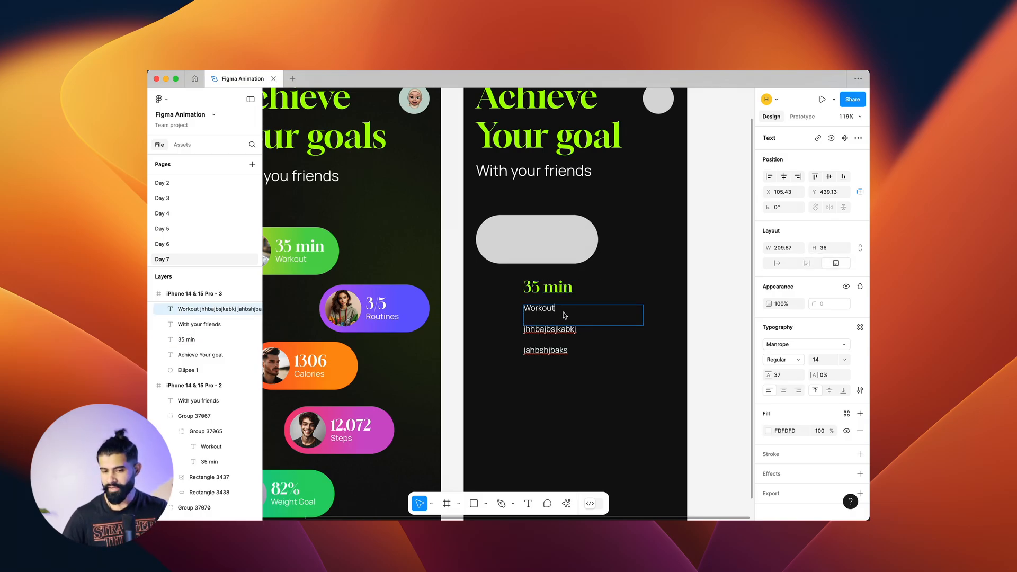
Step: Remove the overflowing filler text from the fixed-size label, leaving only "Workout"
{"action": "key", "text": "BackSpace"}
{"action": "key", "text": "BackSpace"}
{"action": "key", "text": "BackSpace"}
{"action": "key", "text": "BackSpace"}
{"action": "key", "text": "BackSpace"}
{"action": "key", "text": "BackSpace"}
{"action": "key", "text": "BackSpace"}
{"action": "key", "text": "BackSpace"}
{"action": "key", "text": "BackSpace"}
{"action": "key", "text": "BackSpace"}
{"action": "key", "text": "BackSpace"}
{"action": "key", "text": "BackSpace"}
{"action": "key", "text": "BackSpace"}
{"action": "key", "text": "BackSpace"}
{"action": "key", "text": "BackSpace"}
{"action": "key", "text": "BackSpace"}
{"action": "key", "text": "BackSpace"}
{"action": "key", "text": "BackSpace"}
{"action": "key", "text": "BackSpace"}
{"action": "key", "text": "BackSpace"}
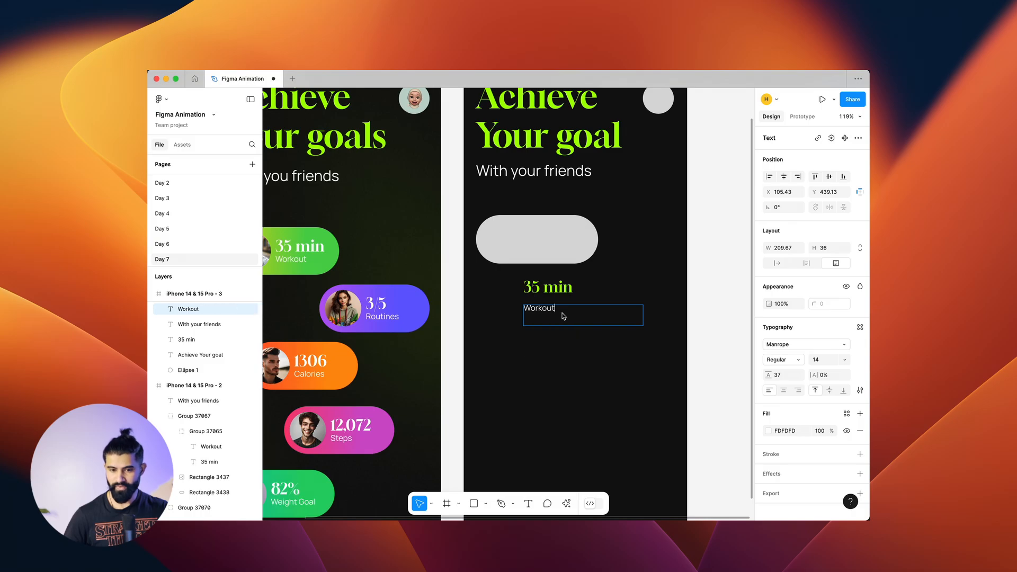
{"action": "key", "text": "Escape"}
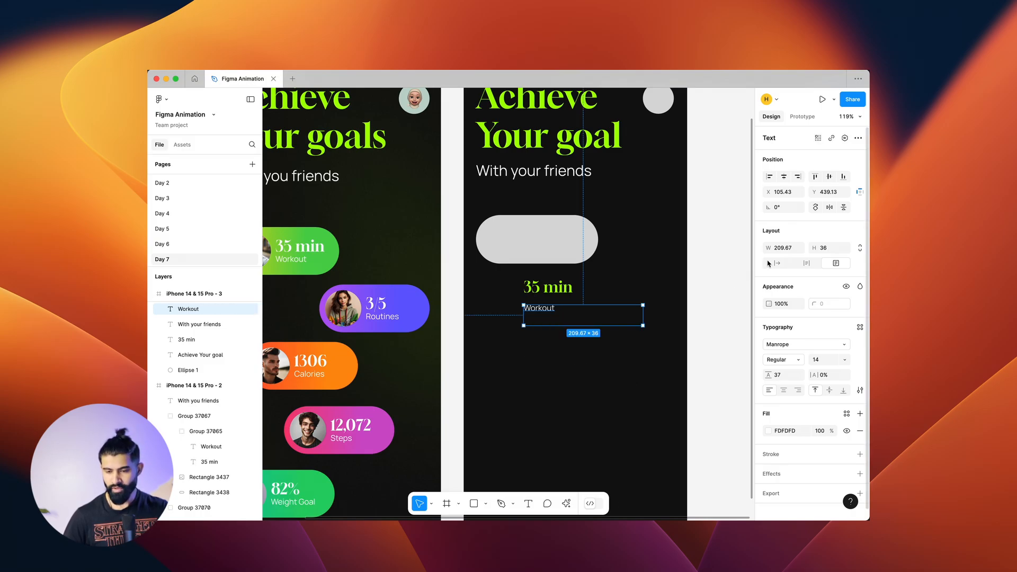
Step: Set both the "35 min" text and the "Workout" label in the new frame to auto width
{"action": "left_click", "coordinate": [551, 290]}
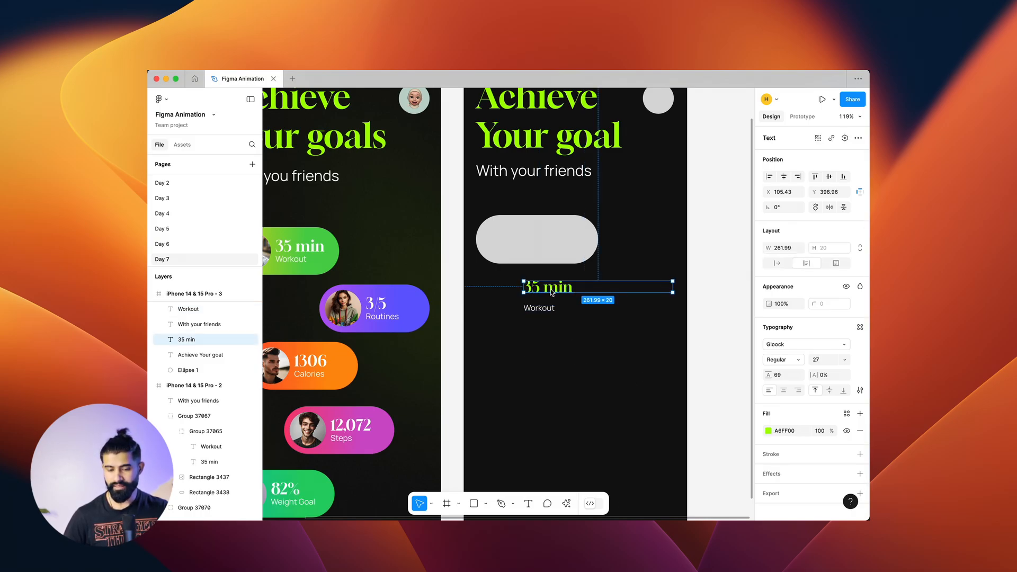
{"action": "left_click", "coordinate": [778, 263]}
{"action": "left_click", "coordinate": [538, 309]}
Step: Tighten the gap between the new pill's two texts by moving "Workout" up to Y 426, using the reference pill as a guide
{"action": "scroll", "coordinate": [481, 344], "scroll_direction": "left", "scroll_amount": 3}
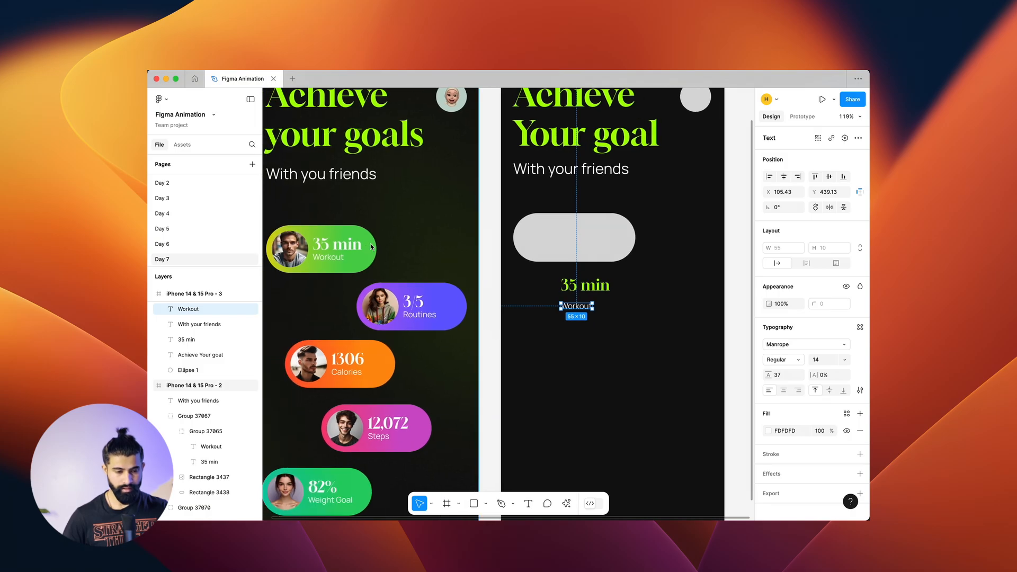
{"action": "left_click", "coordinate": [328, 257], "text": "super"}
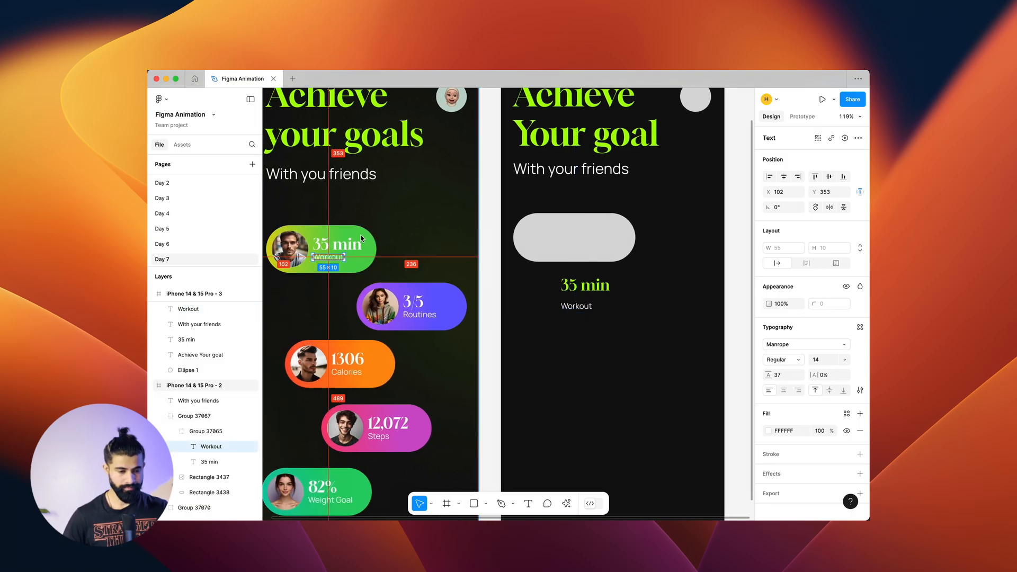
{"action": "left_click", "coordinate": [582, 307]}
{"action": "scroll", "coordinate": [597, 286], "scroll_direction": "up", "scroll_amount": 5}
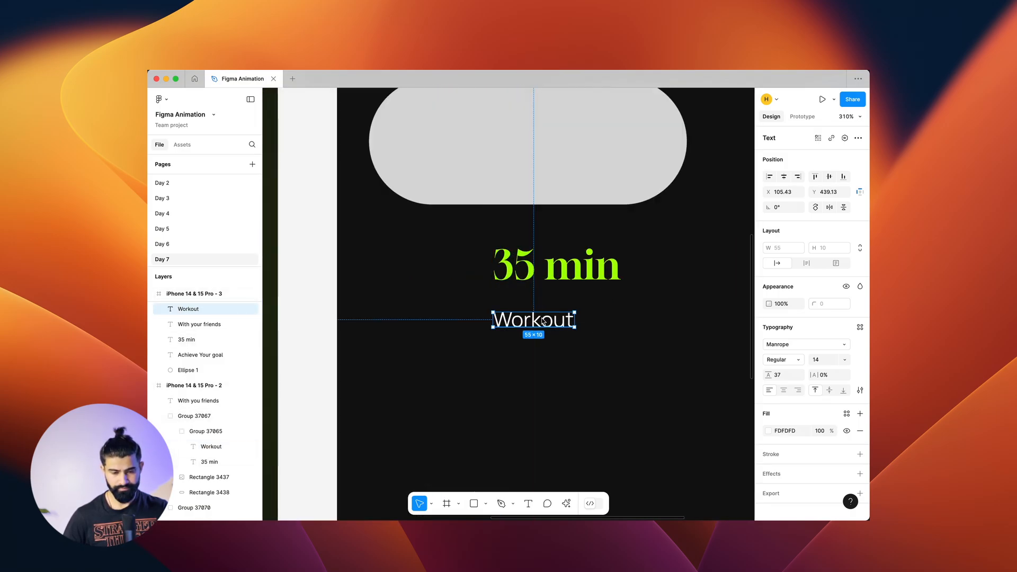
{"action": "left_click_drag", "start_coordinate": [550, 320], "coordinate": [550, 301]}
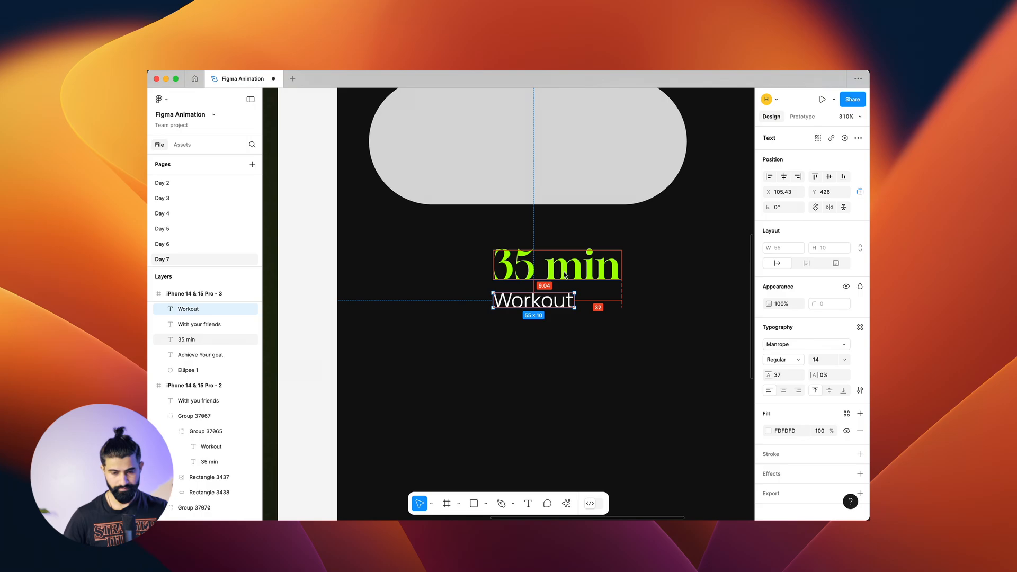
Step: Move "35 min" and "Workout" together onto the grey pill at X 109.12
{"action": "scroll", "coordinate": [566, 275], "scroll_direction": "down", "scroll_amount": 4}
{"action": "left_click", "coordinate": [568, 277], "text": "shift"}
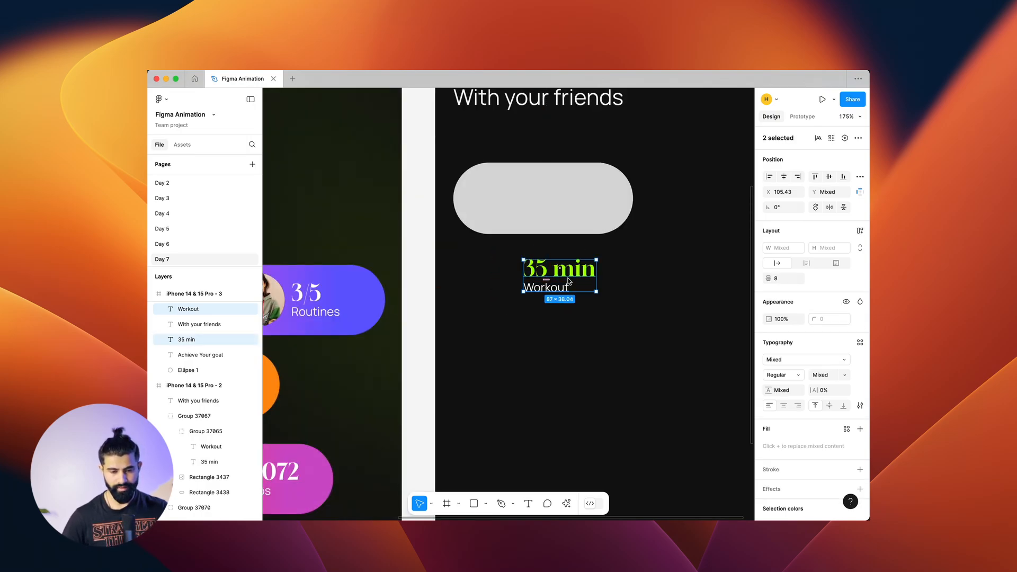
{"action": "left_click_drag", "start_coordinate": [568, 279], "coordinate": [588, 214]}
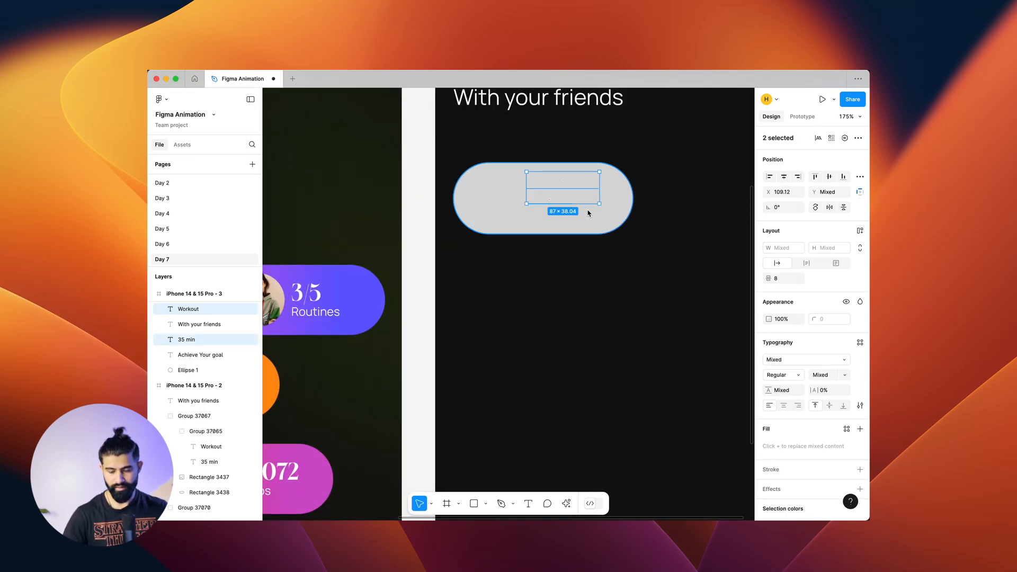
Step: Try reordering the "Workout" and "35 min" layers above the grey pill's layer, Rectangle 3439, and undo the reordering
{"action": "key", "text": "super+["}
{"action": "key", "text": "super+["}
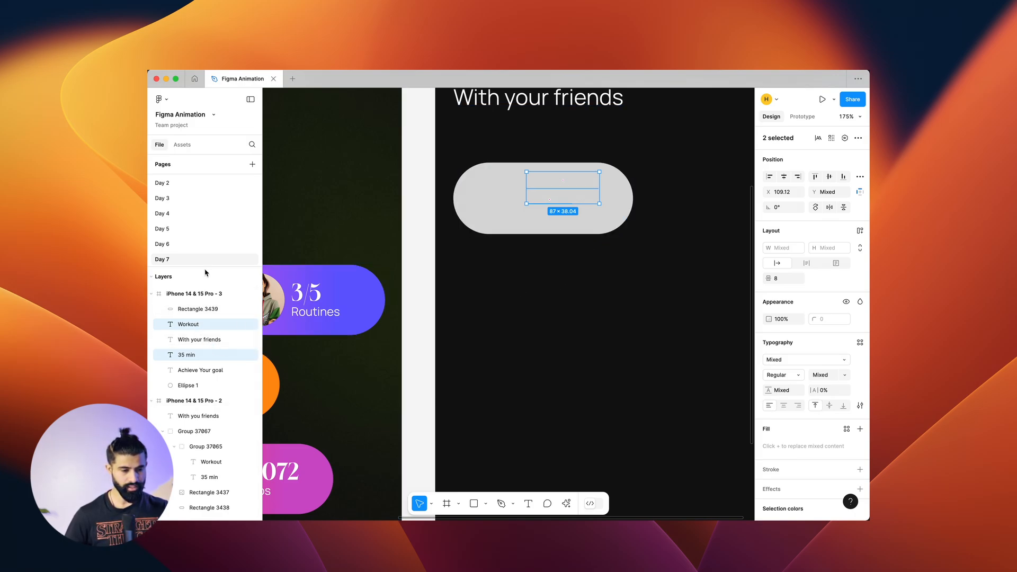
{"action": "left_click_drag", "start_coordinate": [207, 268], "coordinate": [191, 197]}
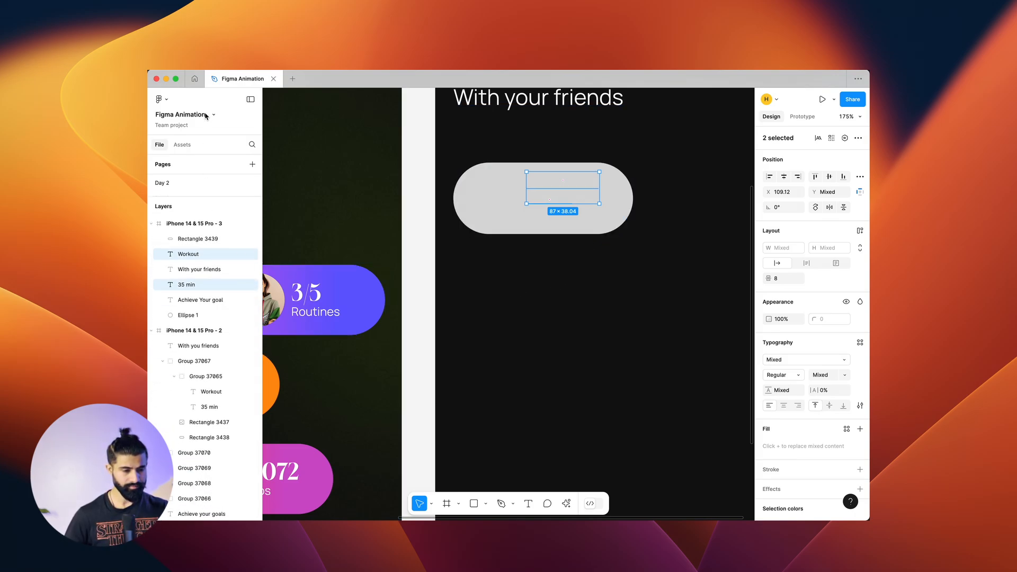
{"action": "left_click", "coordinate": [194, 241]}
{"action": "left_click", "coordinate": [194, 255]}
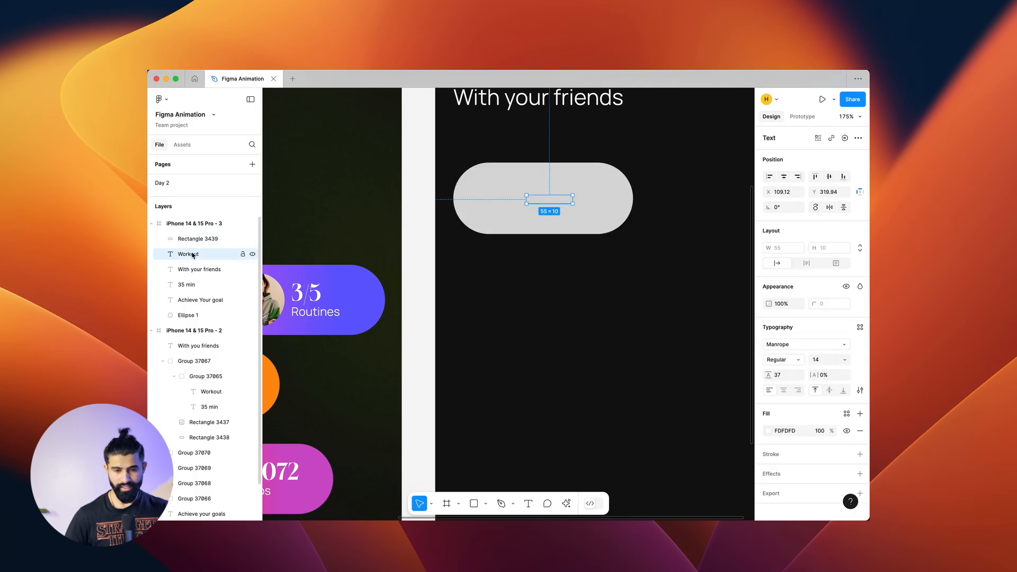
{"action": "left_click", "coordinate": [192, 286], "text": "shift"}
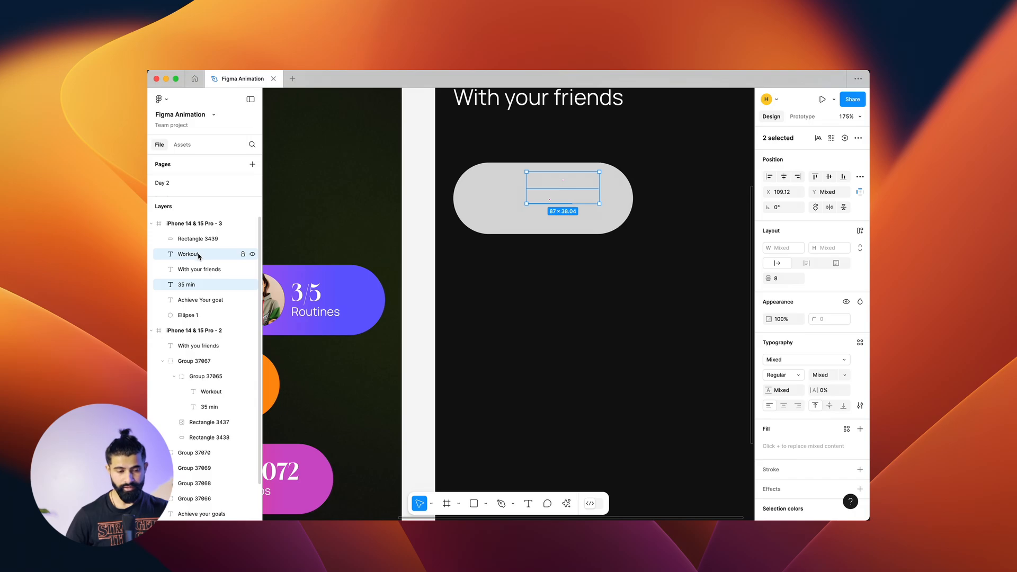
{"action": "left_click_drag", "start_coordinate": [199, 256], "coordinate": [196, 235]}
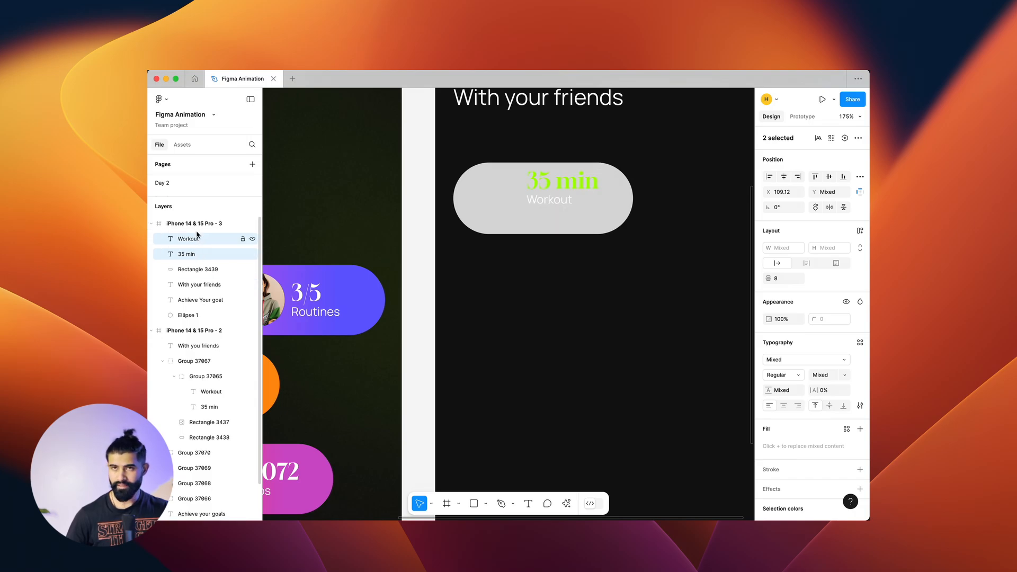
{"action": "key", "text": "super+z"}
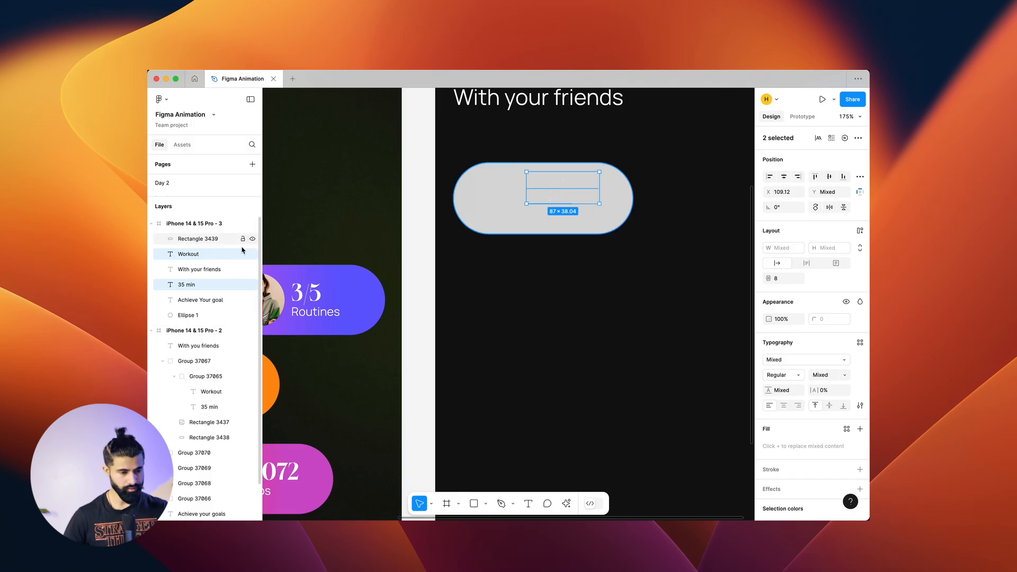
Step: Bring the selected "35 min" and "Workout" texts to the front, above the grey pill
{"action": "right_click", "coordinate": [563, 189]}
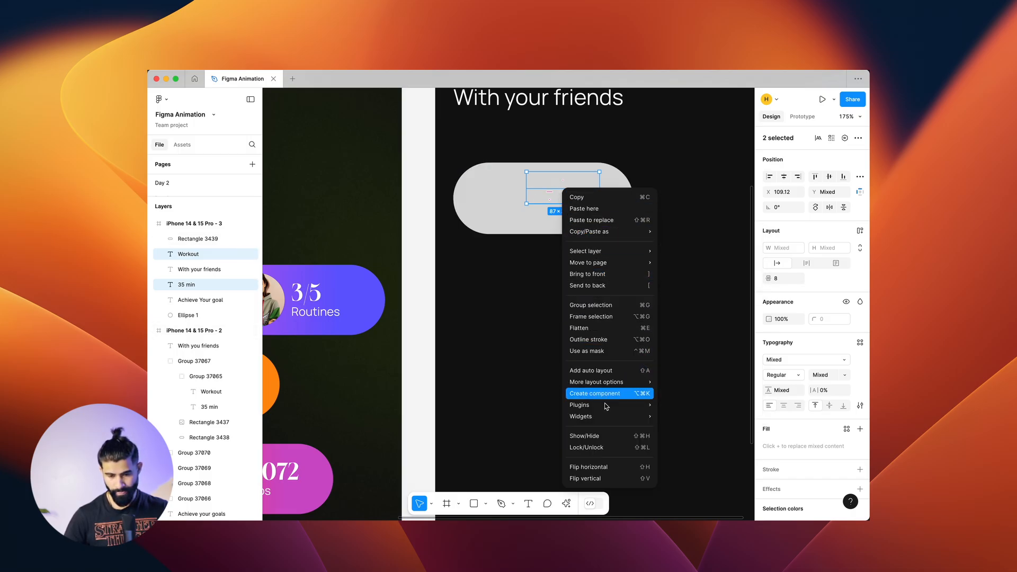
{"action": "mouse_move", "coordinate": [607, 424]}
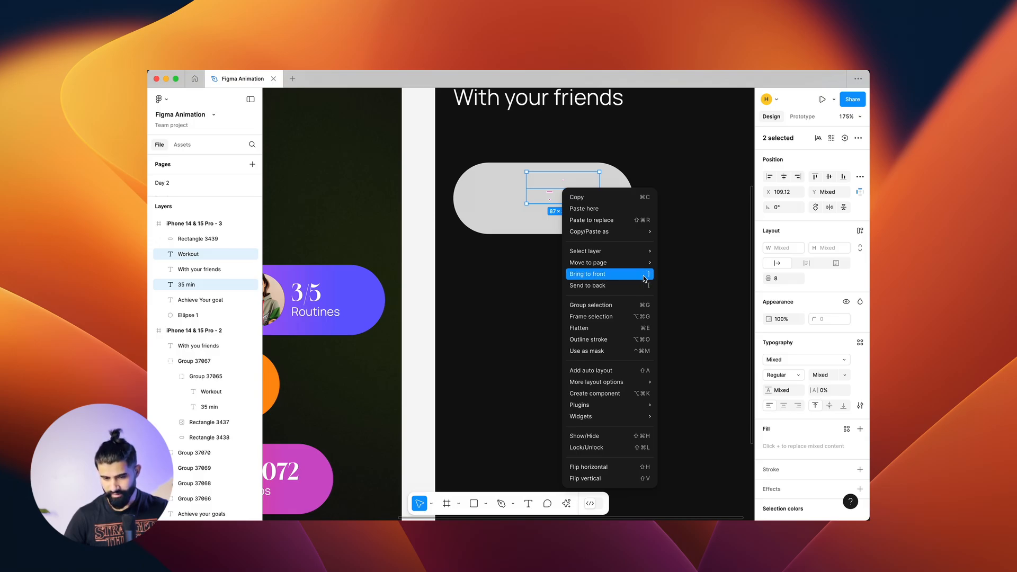
{"action": "left_click", "coordinate": [623, 278]}
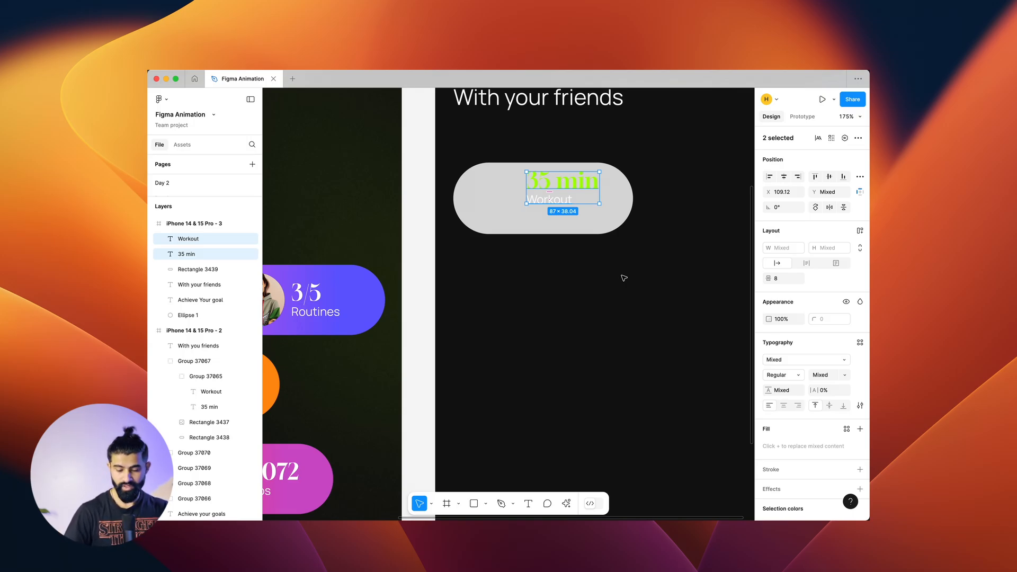
Step: Inspect the reference workout pill's gradient fill and recolor the new frame's grey pill with its sampled green, 4FD14C
{"action": "scroll", "coordinate": [623, 276], "scroll_direction": "down", "scroll_amount": 10}
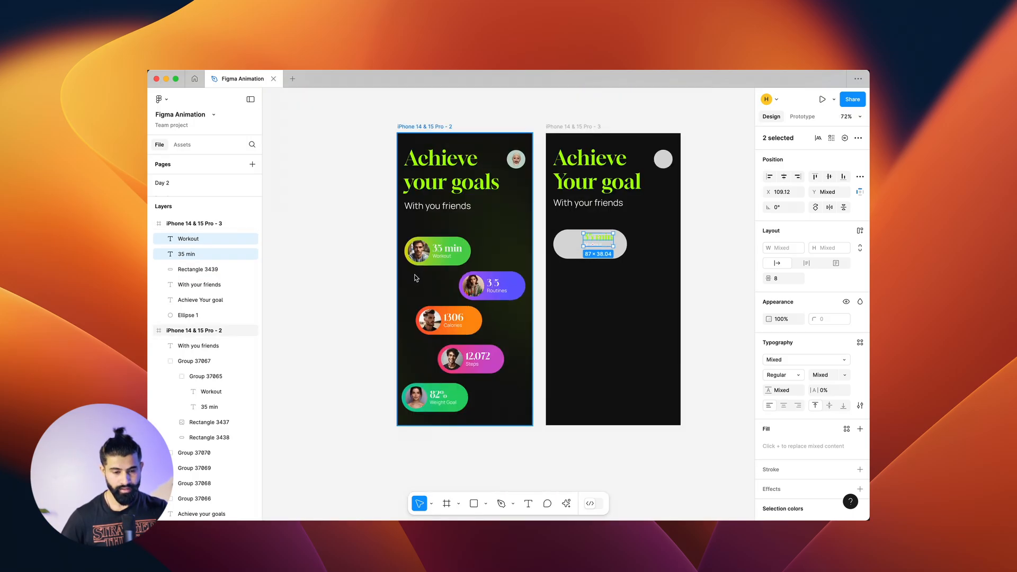
{"action": "scroll", "coordinate": [470, 252], "scroll_direction": "up", "scroll_amount": 10}
{"action": "left_click", "coordinate": [469, 253]}
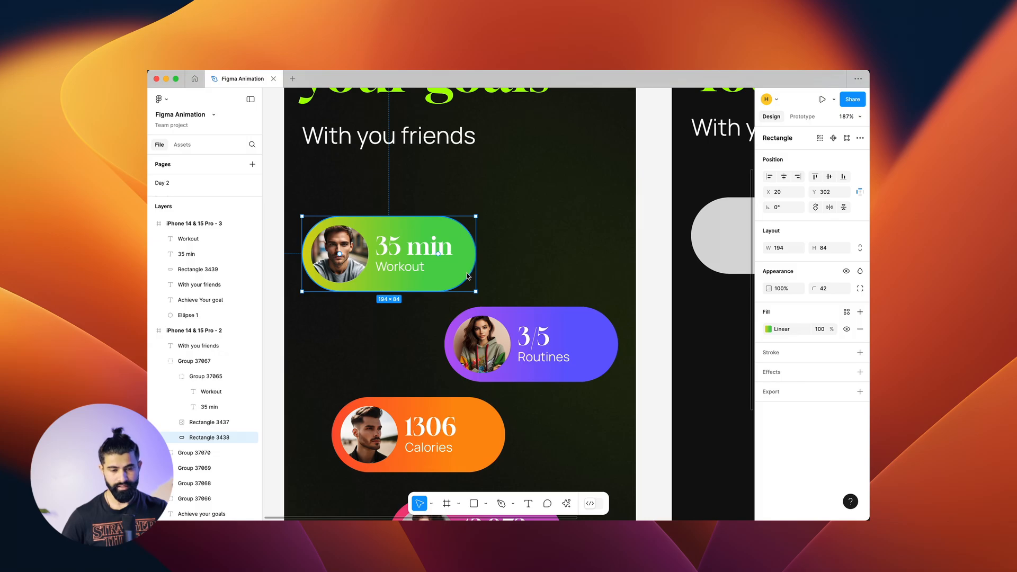
{"action": "left_click", "coordinate": [768, 329]}
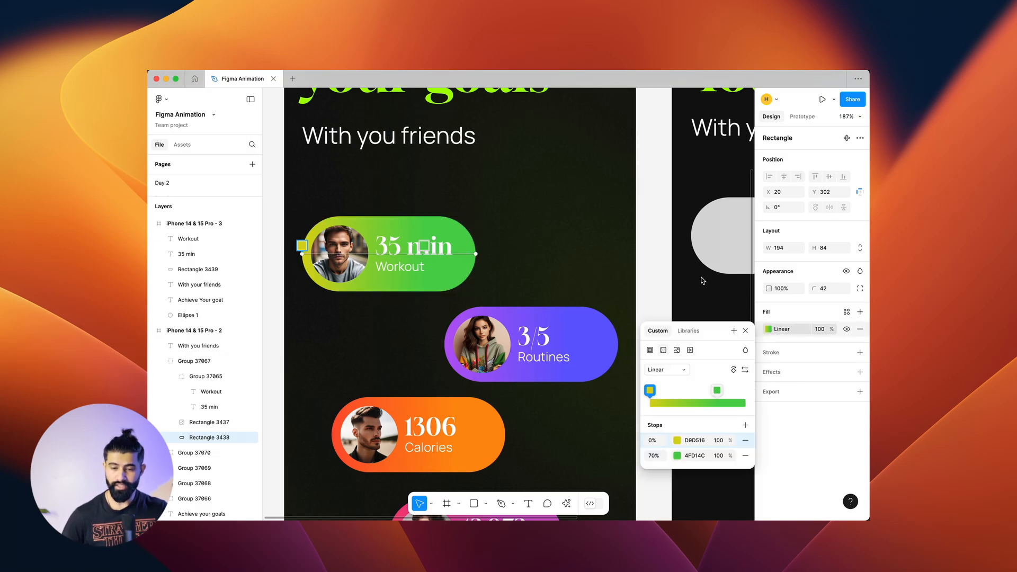
{"action": "key", "text": "Escape"}
{"action": "left_click", "coordinate": [709, 235]}
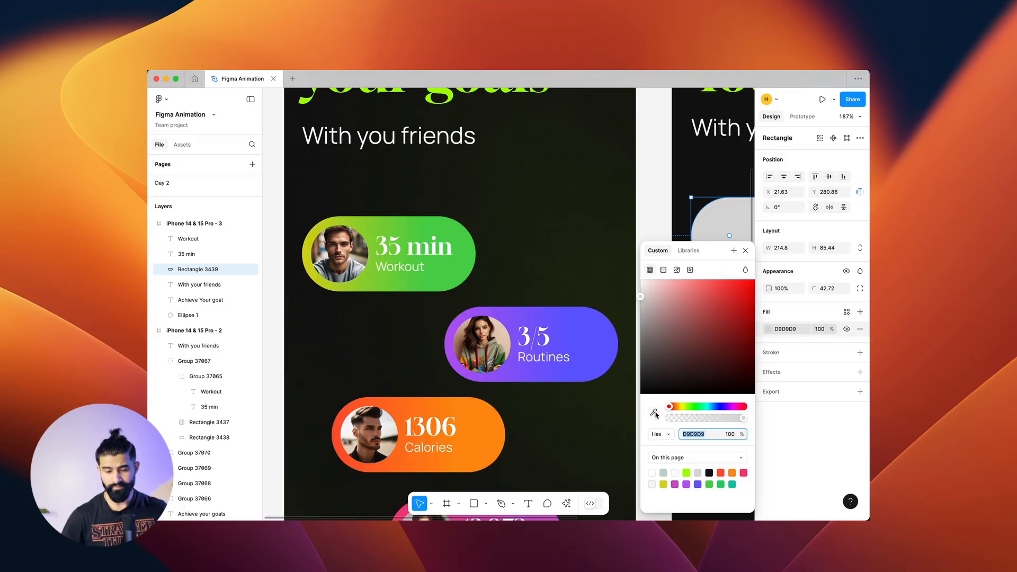
{"action": "left_click", "coordinate": [655, 413]}
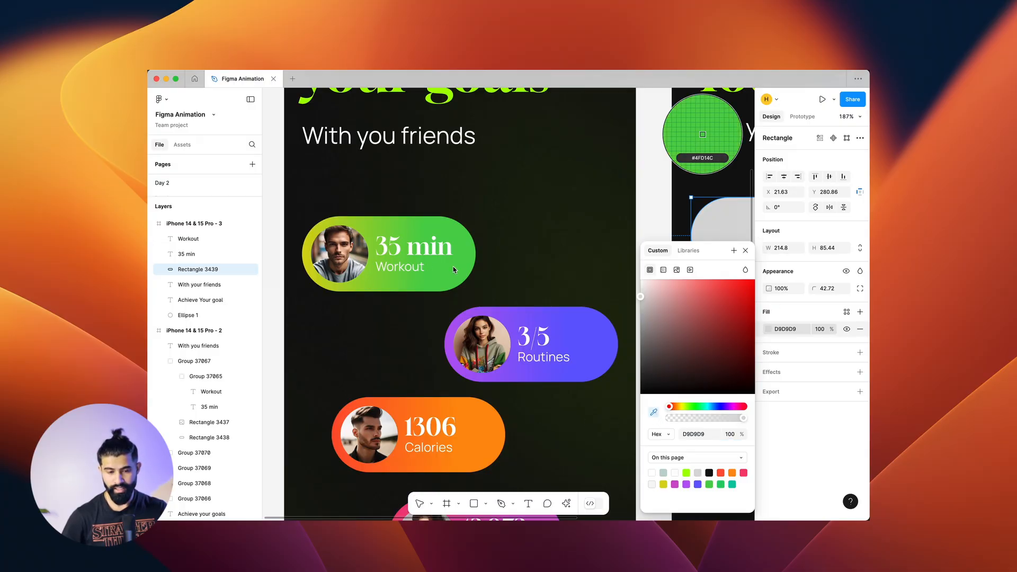
{"action": "left_click", "coordinate": [465, 255]}
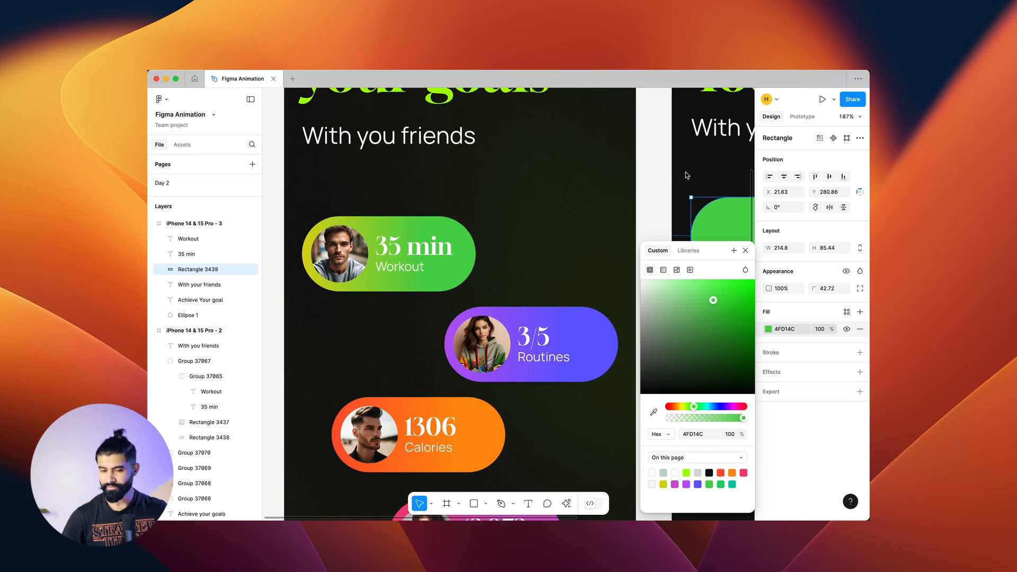
Step: Recolor the new frame's workout pill with yellow D5D517 sampled from the left end of the reference workout pill
{"action": "left_click", "coordinate": [648, 197]}
{"action": "scroll", "coordinate": [646, 196], "scroll_direction": "down", "scroll_amount": 5}
{"action": "left_click_drag", "start_coordinate": [688, 239], "coordinate": [642, 257]}
{"action": "scroll", "coordinate": [644, 255], "scroll_direction": "up", "scroll_amount": 3}
{"action": "left_click", "coordinate": [641, 232]}
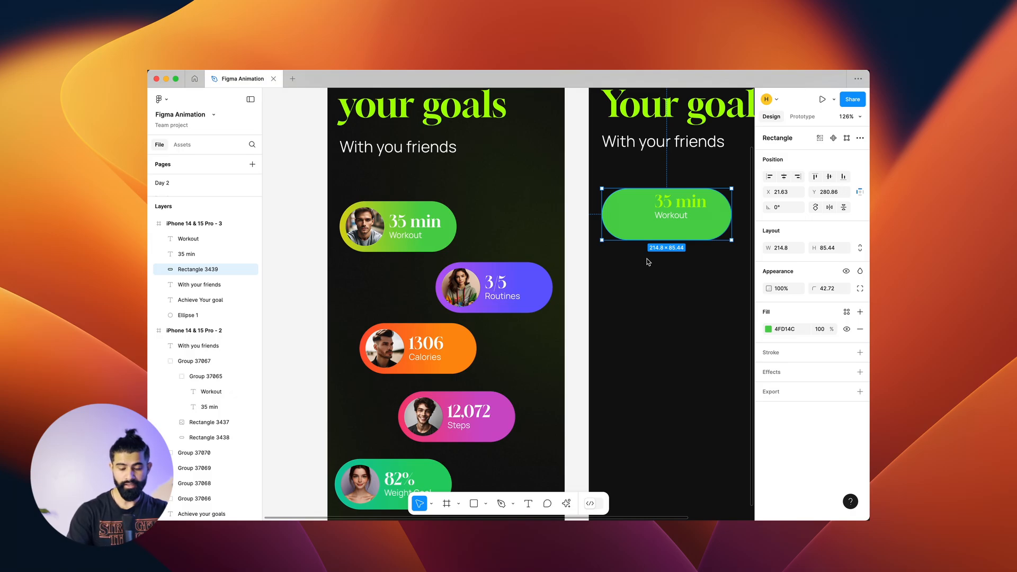
{"action": "key", "text": "i"}
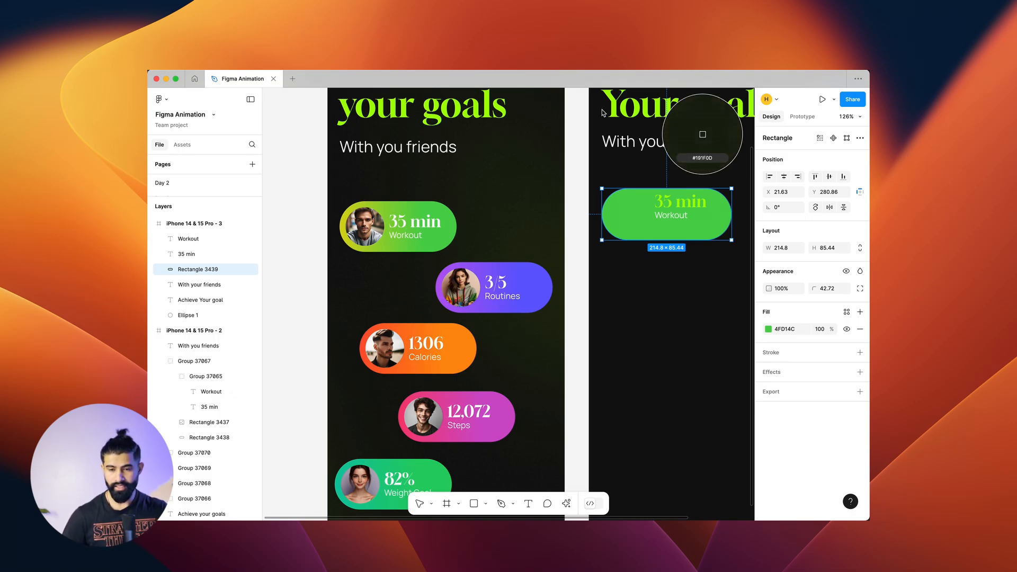
{"action": "left_click", "coordinate": [345, 230]}
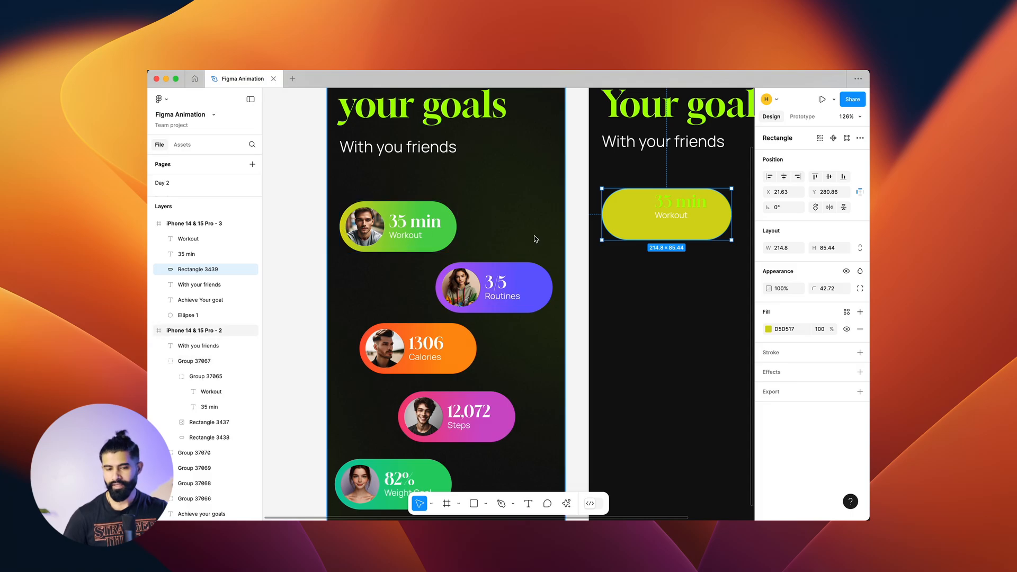
Step: Try pasting the reference workout pill's properties, including its gradient, onto the new pill, and undo the paste
{"action": "left_click", "coordinate": [448, 241]}
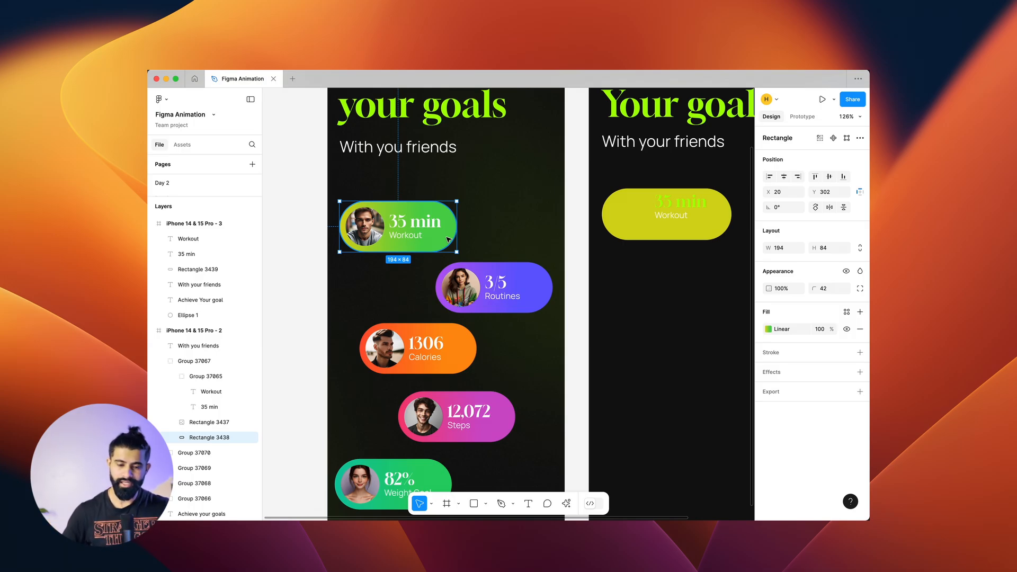
{"action": "left_click", "coordinate": [625, 224]}
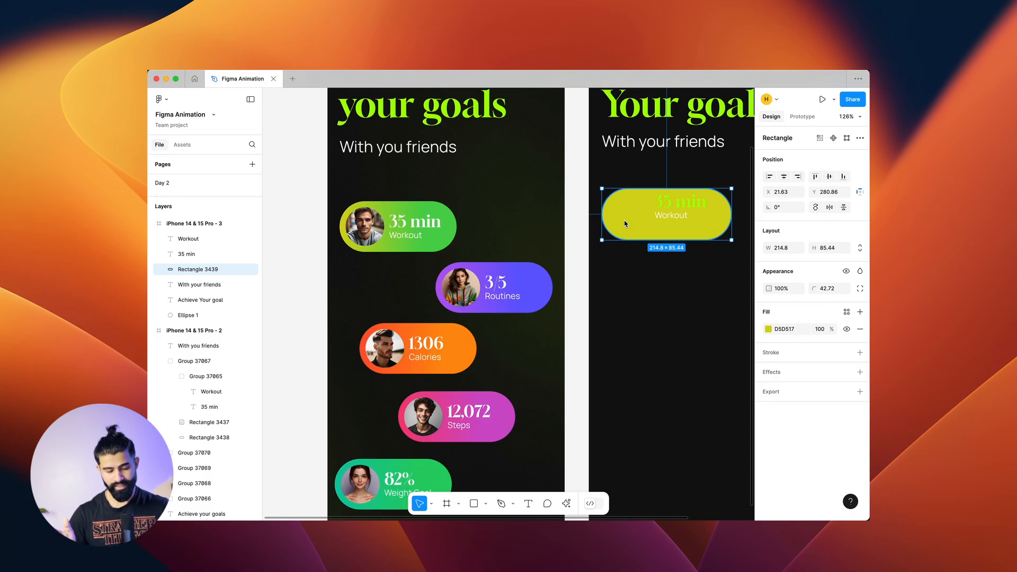
{"action": "key", "text": "super+alt+v"}
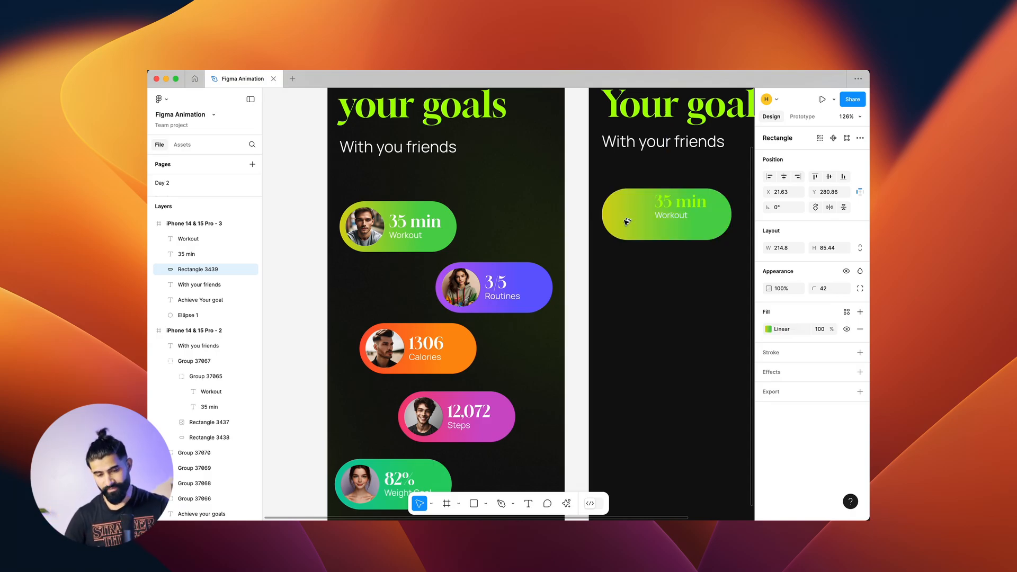
{"action": "left_click", "coordinate": [626, 224]}
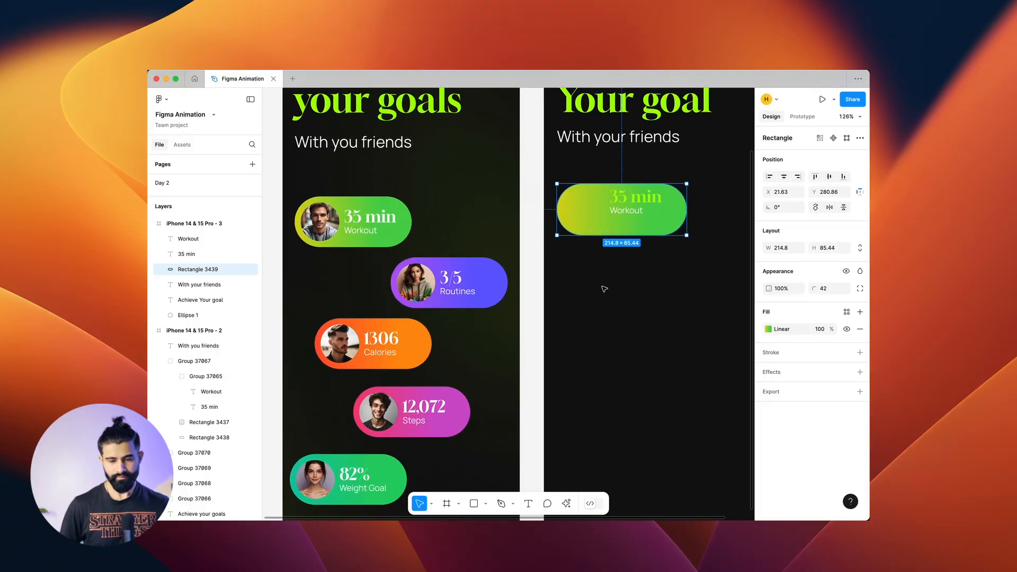
{"action": "key", "text": "super+z"}
{"action": "key", "text": "super+z"}
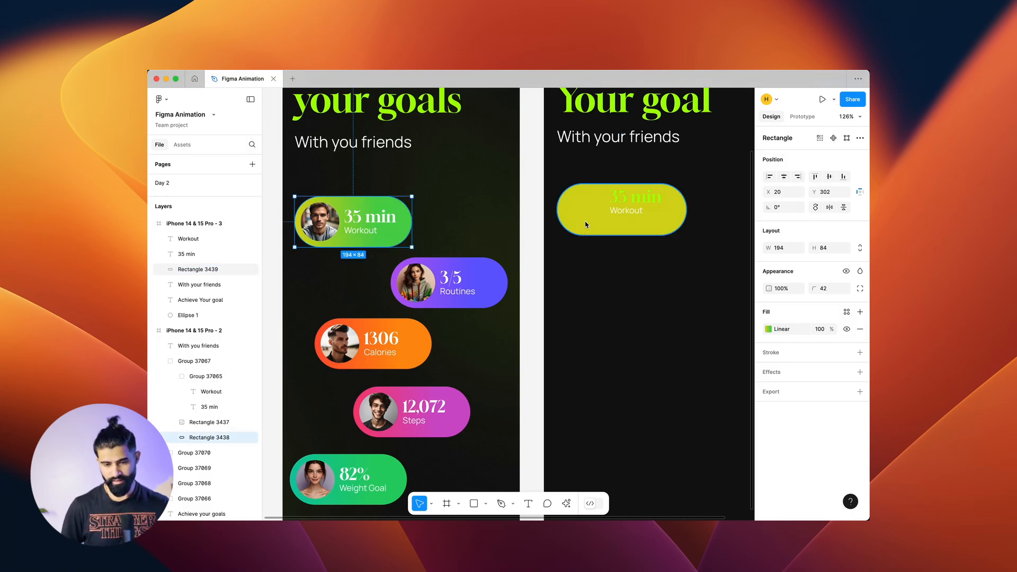
Step: Change the new workout pill's fill to a linear gradient after trying the solid, image and video fill types
{"action": "left_click", "coordinate": [585, 225]}
{"action": "left_click", "coordinate": [769, 329]}
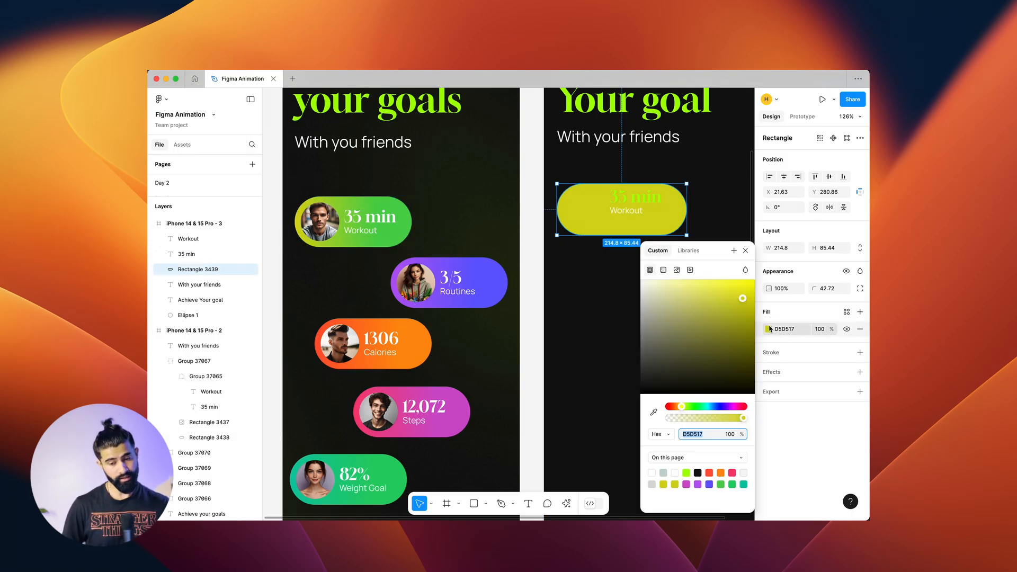
{"action": "left_click", "coordinate": [665, 271]}
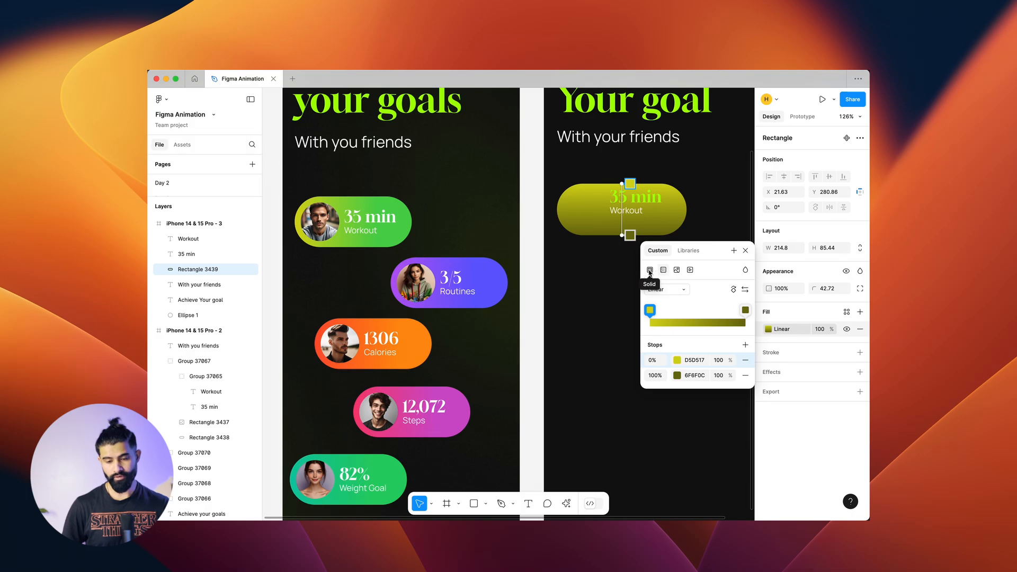
{"action": "left_click", "coordinate": [650, 270]}
{"action": "left_click", "coordinate": [663, 270]}
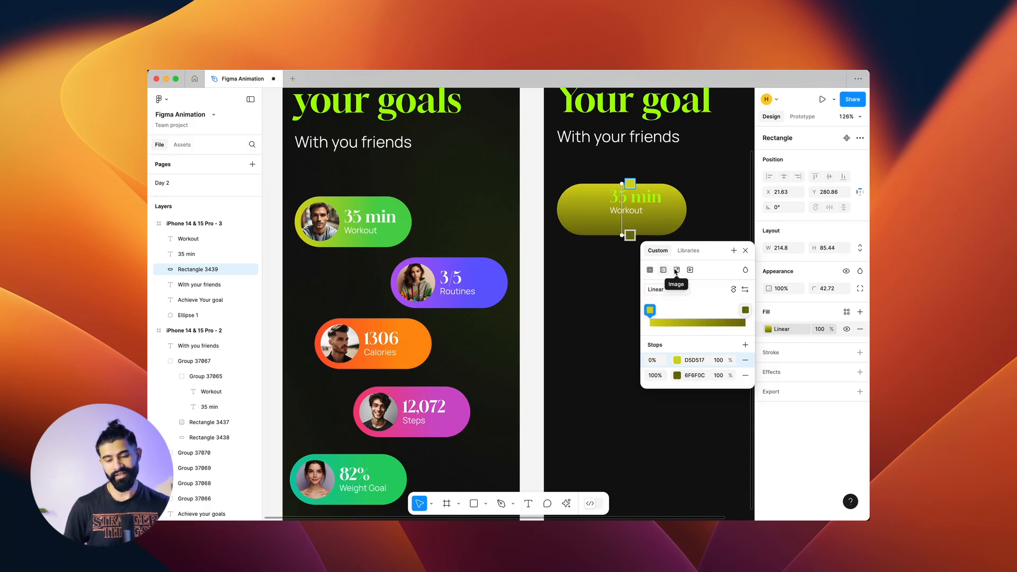
{"action": "left_click", "coordinate": [676, 270]}
{"action": "left_click", "coordinate": [690, 270]}
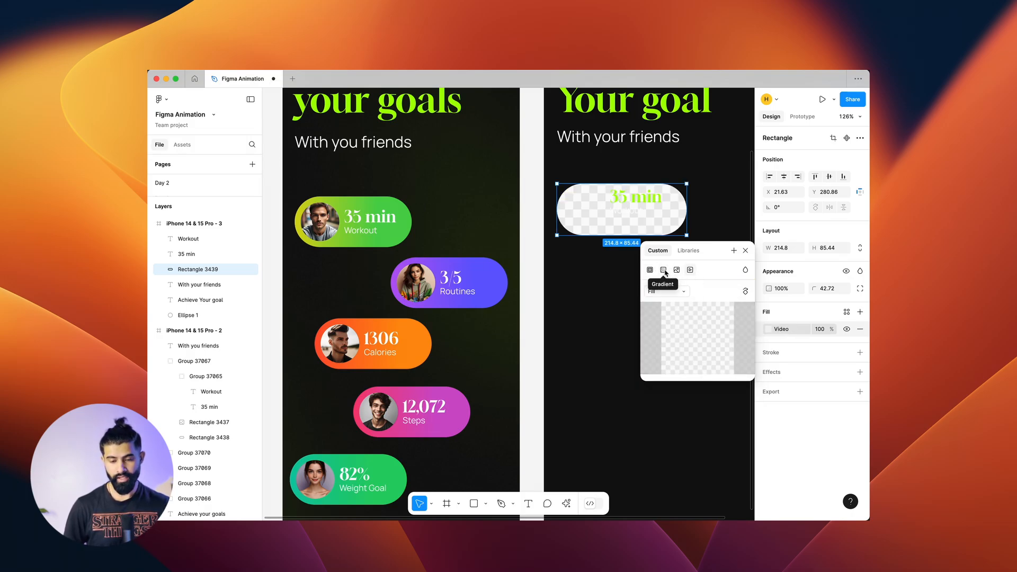
{"action": "left_click", "coordinate": [664, 271]}
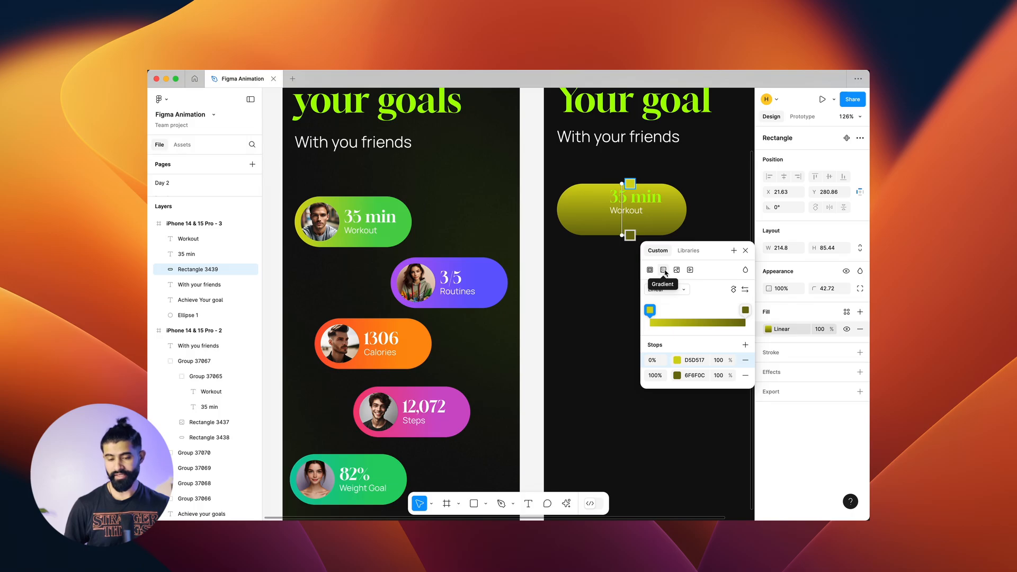
Step: Rotate and flip the pill's gradient so it runs horizontally with yellow D5D517 starting at the pill's left end
{"action": "left_click", "coordinate": [733, 290]}
{"action": "left_click", "coordinate": [734, 290]}
{"action": "left_click", "coordinate": [734, 290]}
{"action": "left_click", "coordinate": [734, 290]}
{"action": "left_click", "coordinate": [734, 289]}
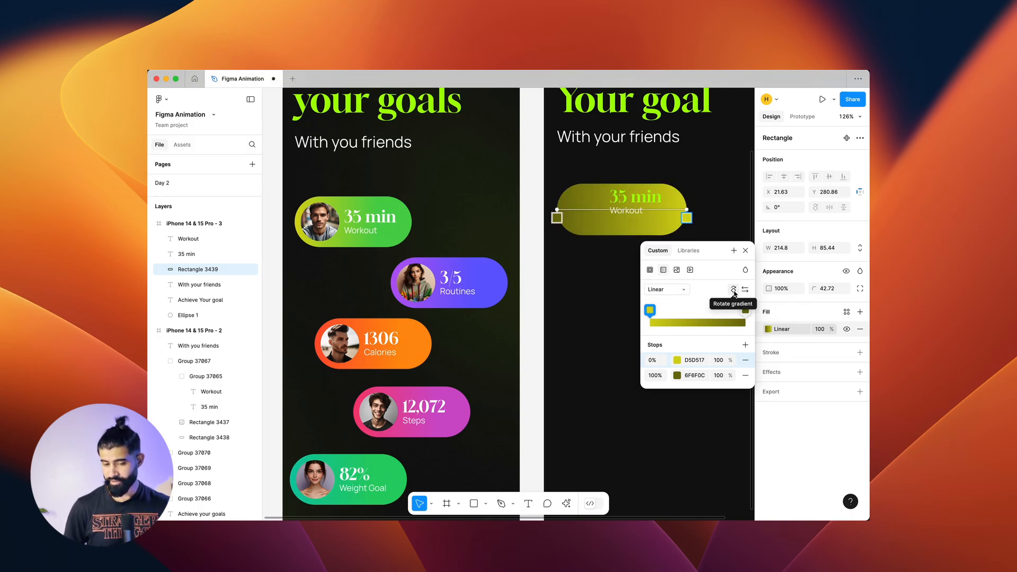
{"action": "left_click", "coordinate": [734, 289]}
{"action": "left_click", "coordinate": [734, 290]}
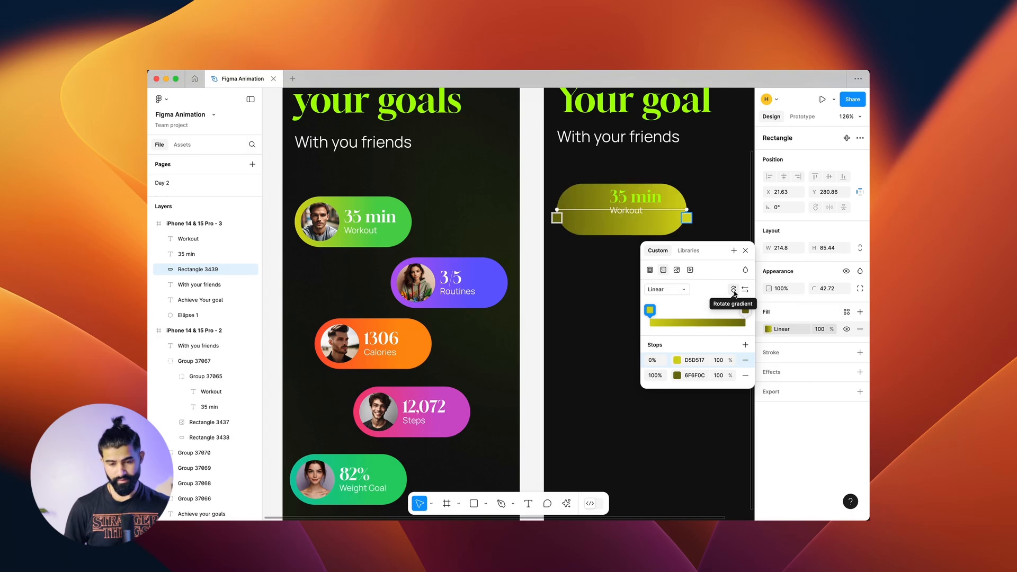
{"action": "left_click", "coordinate": [734, 290]}
{"action": "left_click", "coordinate": [734, 290]}
{"action": "left_click", "coordinate": [745, 290]}
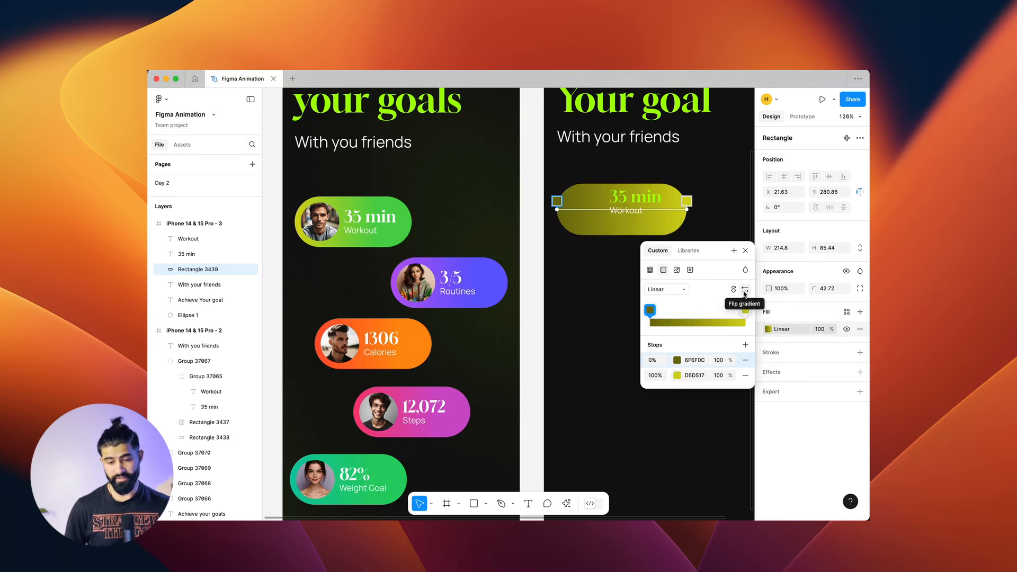
{"action": "left_click", "coordinate": [745, 289]}
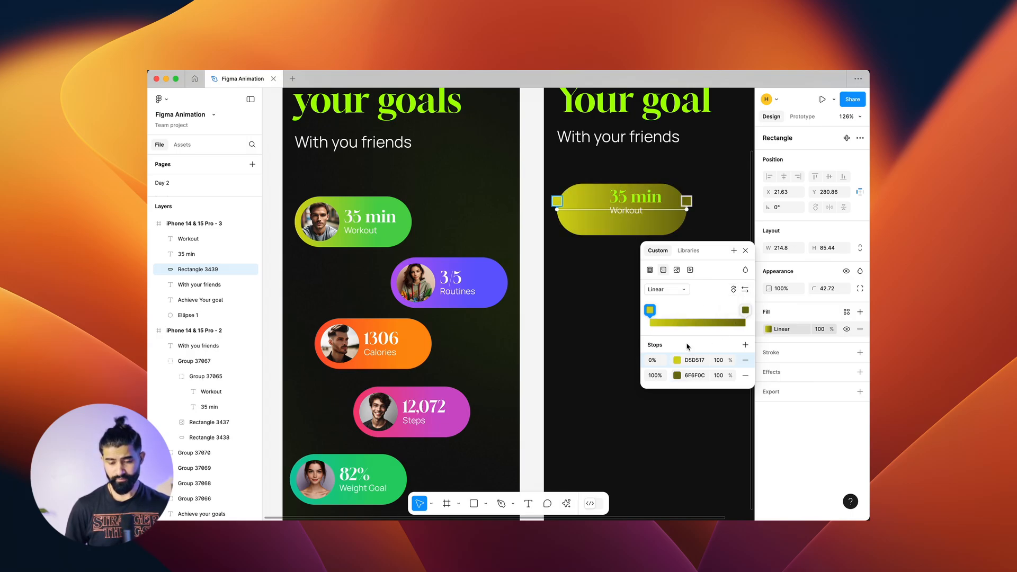
Step: Move the gradient's dark end stop to 77% and recolor it with green 4FD14C sampled from the reference workout pill
{"action": "mouse_move", "coordinate": [724, 311]}
{"action": "left_mouse_down"}
{"action": "mouse_move", "coordinate": [669, 313]}
{"action": "mouse_move", "coordinate": [725, 313]}
{"action": "left_mouse_up"}
{"action": "left_click", "coordinate": [677, 376]}
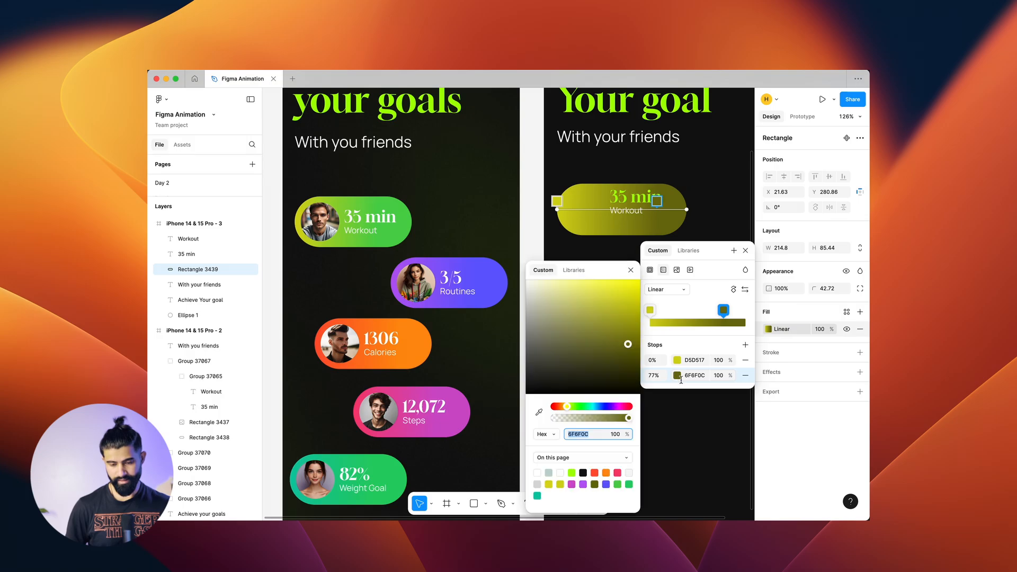
{"action": "left_click", "coordinate": [539, 413]}
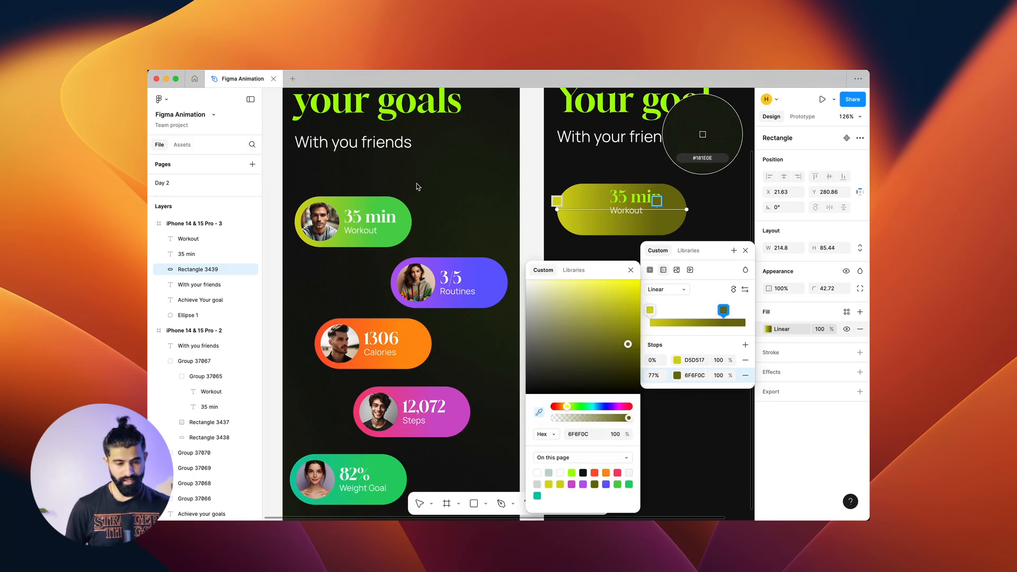
{"action": "left_click", "coordinate": [410, 228]}
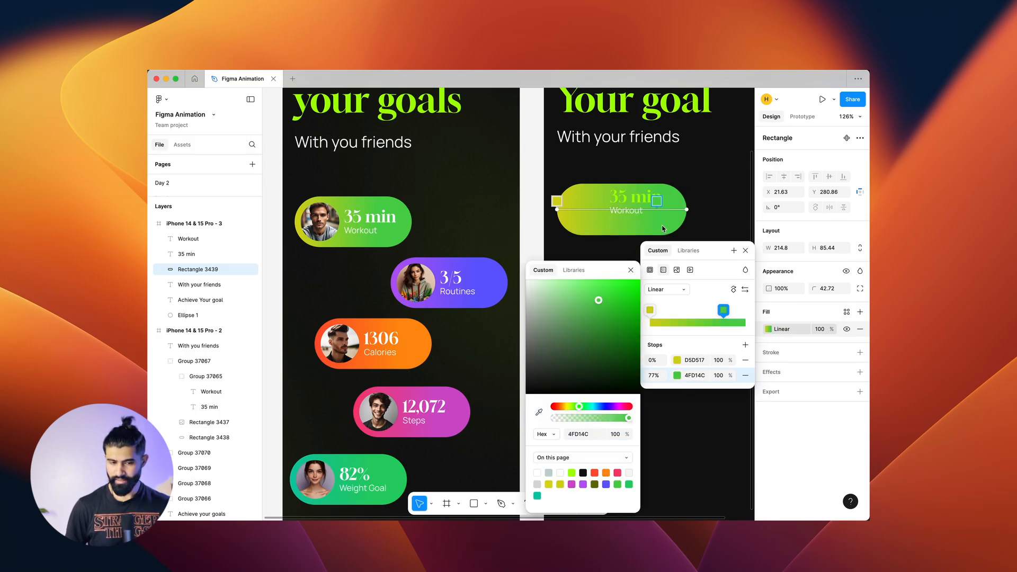
Step: Resample the gradient's 0% stop from the left end of the reference workout pill and finish editing the fill
{"action": "left_click", "coordinate": [650, 310]}
{"action": "left_click", "coordinate": [539, 413]}
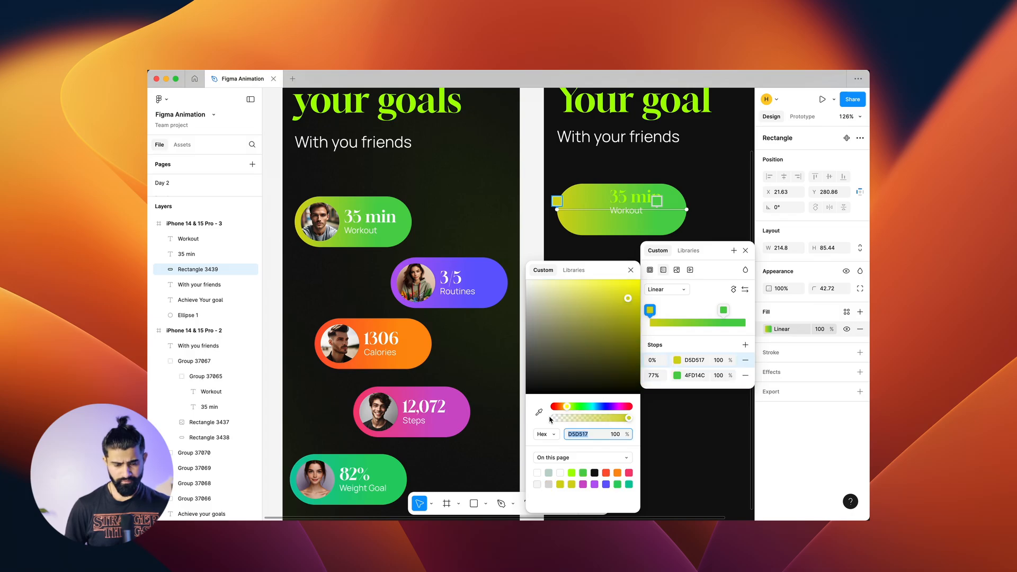
{"action": "left_click", "coordinate": [306, 227]}
{"action": "key", "text": "Escape"}
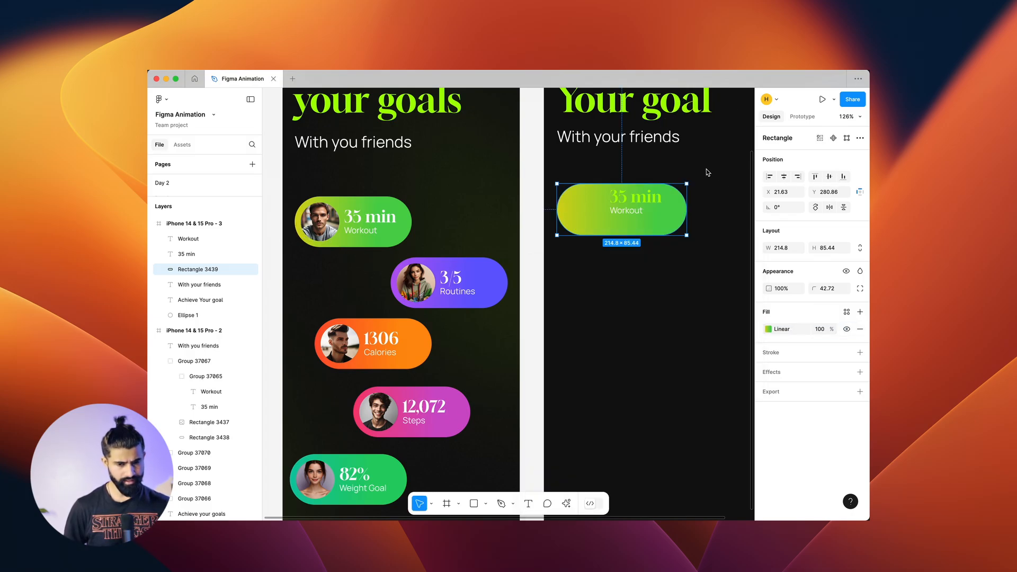
{"action": "key", "text": "Escape"}
Step: Recolor the "35 min" text to match the "Workout" label by replacing A6FF00 with FDFDFD in the two texts' selection colors
{"action": "left_click", "coordinate": [626, 210]}
{"action": "left_click", "coordinate": [656, 201], "text": "shift"}
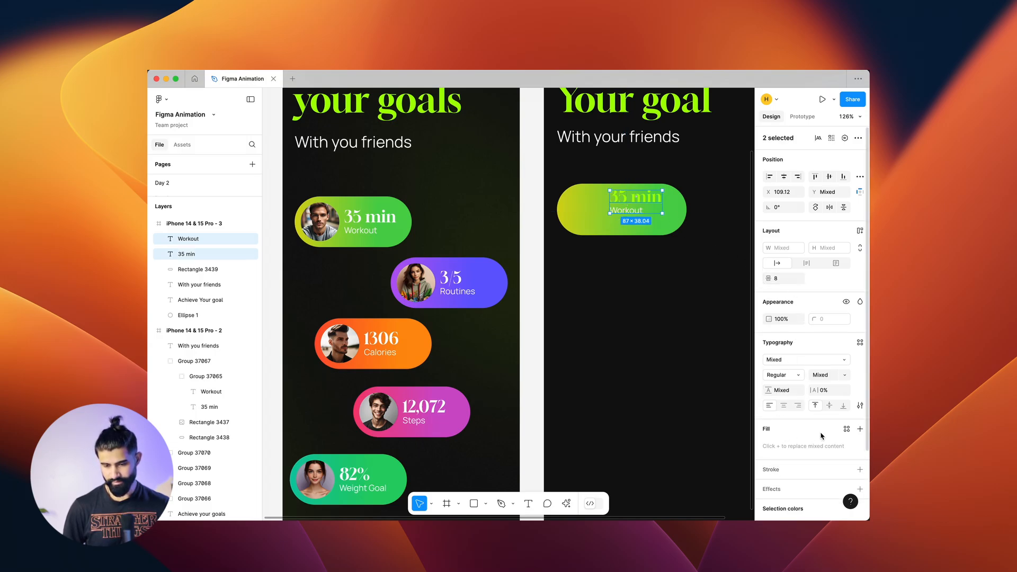
{"action": "scroll", "coordinate": [822, 436], "scroll_direction": "down", "scroll_amount": 3}
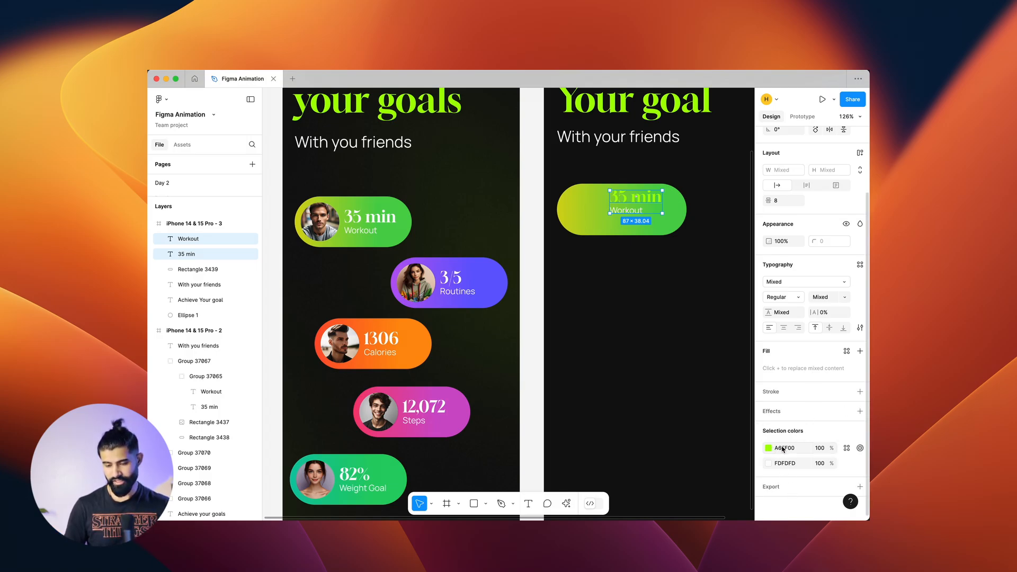
{"action": "left_click", "coordinate": [781, 465]}
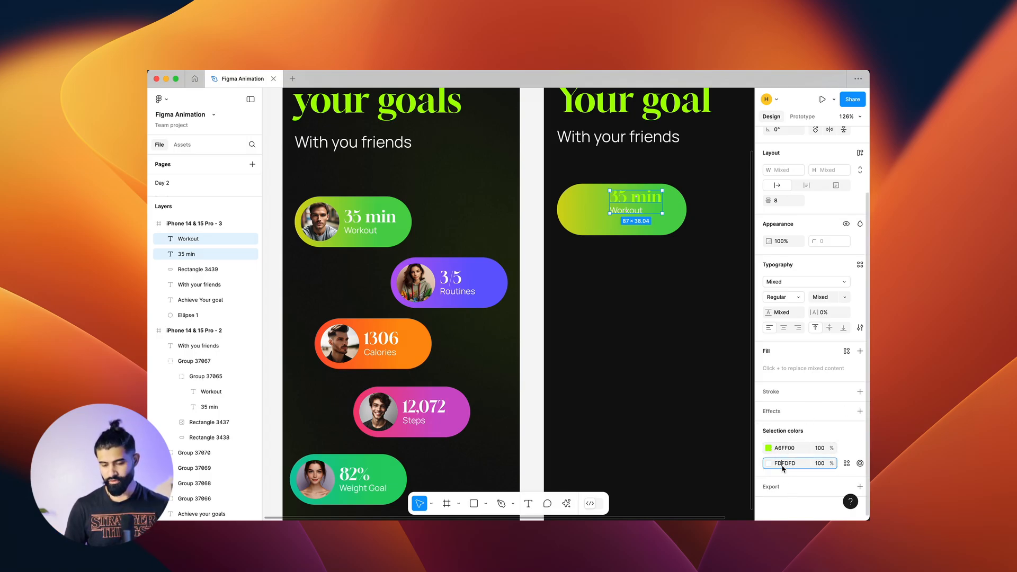
{"action": "key", "text": "super+c"}
{"action": "left_click", "coordinate": [796, 450]}
{"action": "key", "text": "super+v"}
{"action": "key", "text": "Return"}
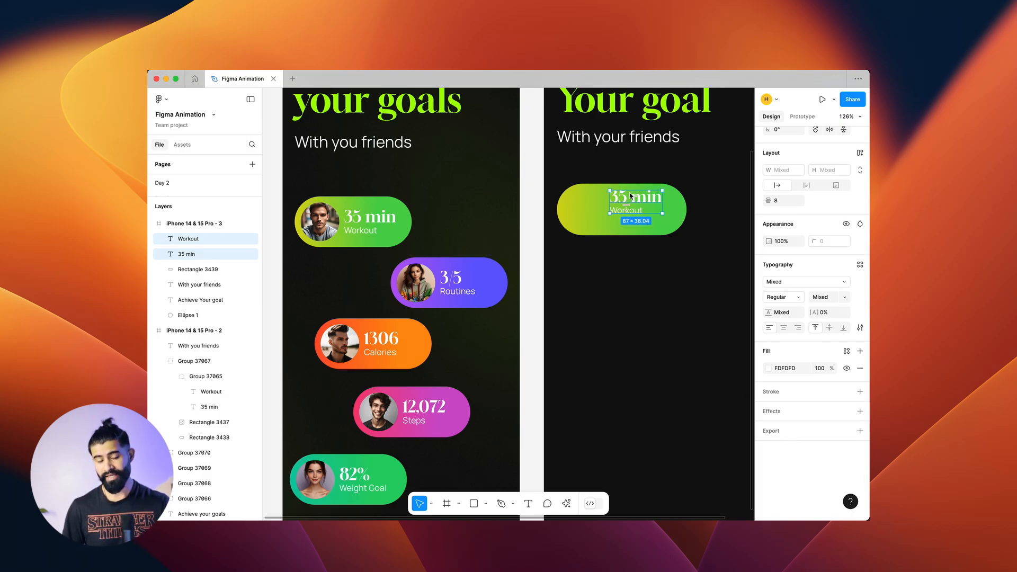
Step: Group the "35 min" and "Workout" texts and move the group on the pill to X 113.87, Y 304.56
{"action": "key", "text": "super+g"}
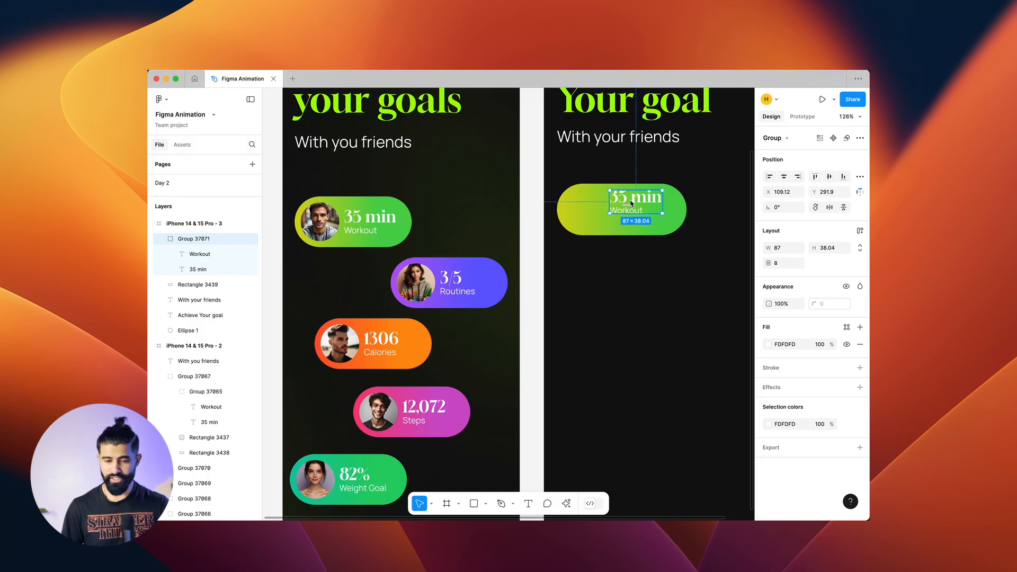
{"action": "left_click_drag", "start_coordinate": [639, 202], "coordinate": [642, 209]}
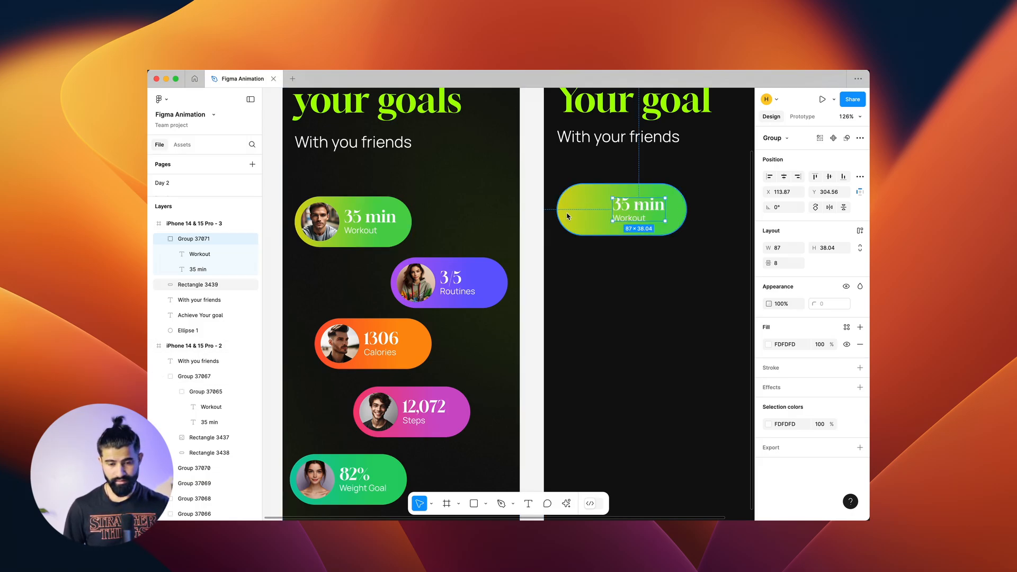
{"action": "scroll", "coordinate": [567, 216], "scroll_direction": "up", "scroll_amount": 2}
Step: Draw a circle about 30 px wide on the workout pill and set its height to 85.44 with proportions locked
{"action": "left_click", "coordinate": [583, 212]}
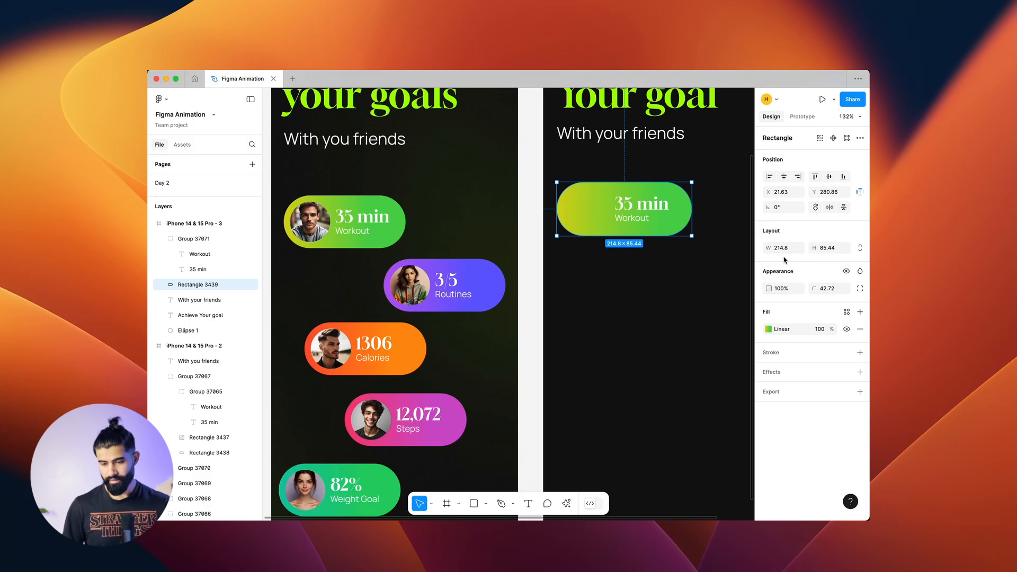
{"action": "left_click", "coordinate": [609, 246]}
{"action": "scroll", "coordinate": [609, 233], "scroll_direction": "up", "scroll_amount": 5}
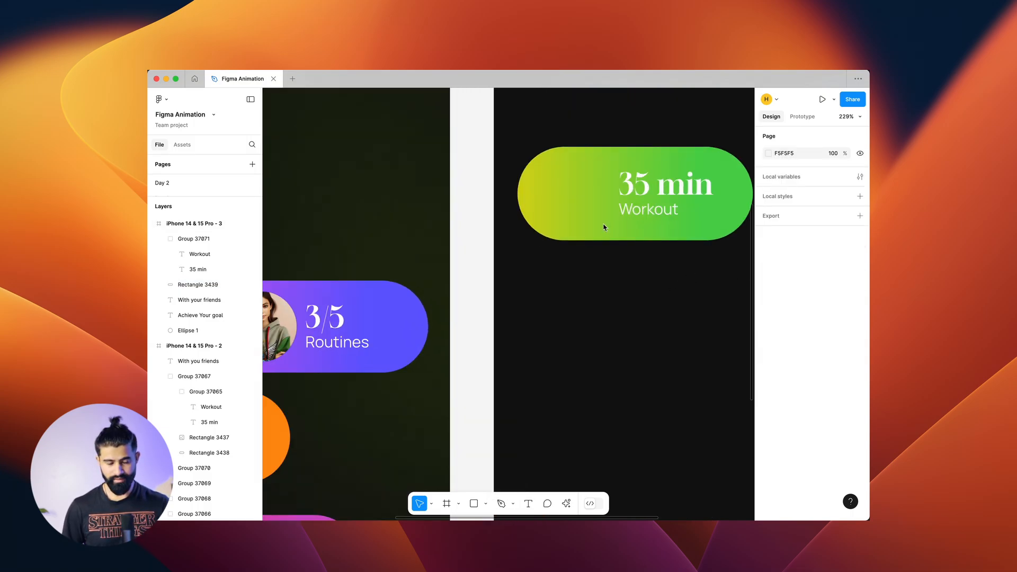
{"action": "left_click", "coordinate": [593, 223]}
{"action": "scroll", "coordinate": [581, 218], "scroll_direction": "up", "scroll_amount": 3}
{"action": "key", "text": "o"}
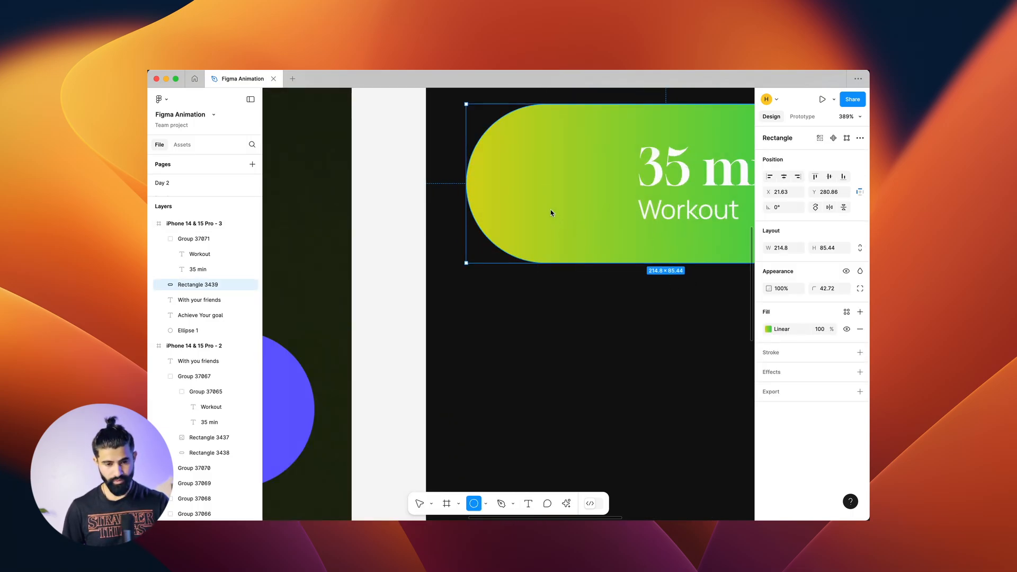
{"action": "left_click_drag", "start_coordinate": [510, 134], "coordinate": [566, 189]}
{"action": "left_click", "coordinate": [830, 248]}
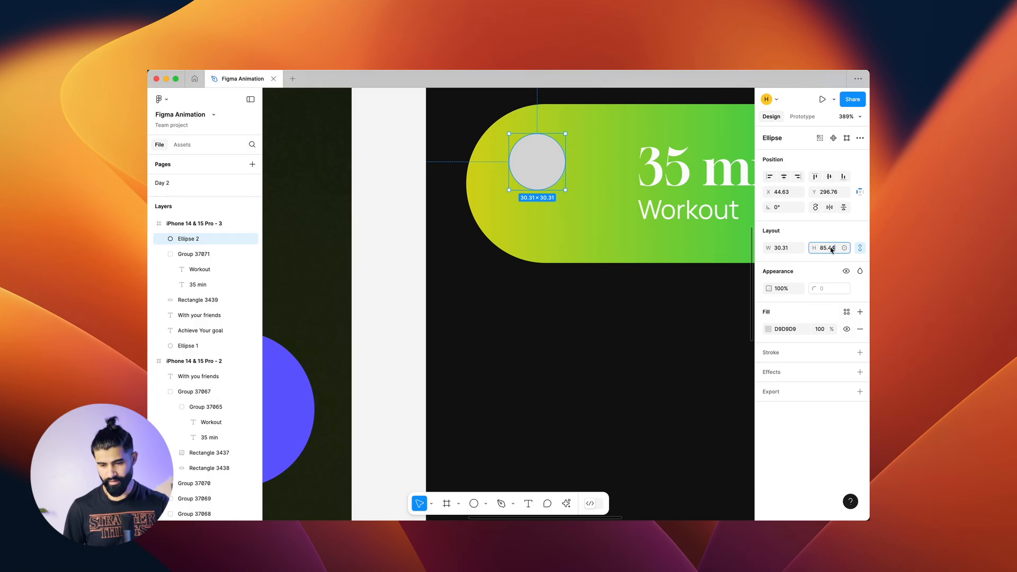
{"action": "type", "text": "85.44"}
{"action": "key", "text": "Return"}
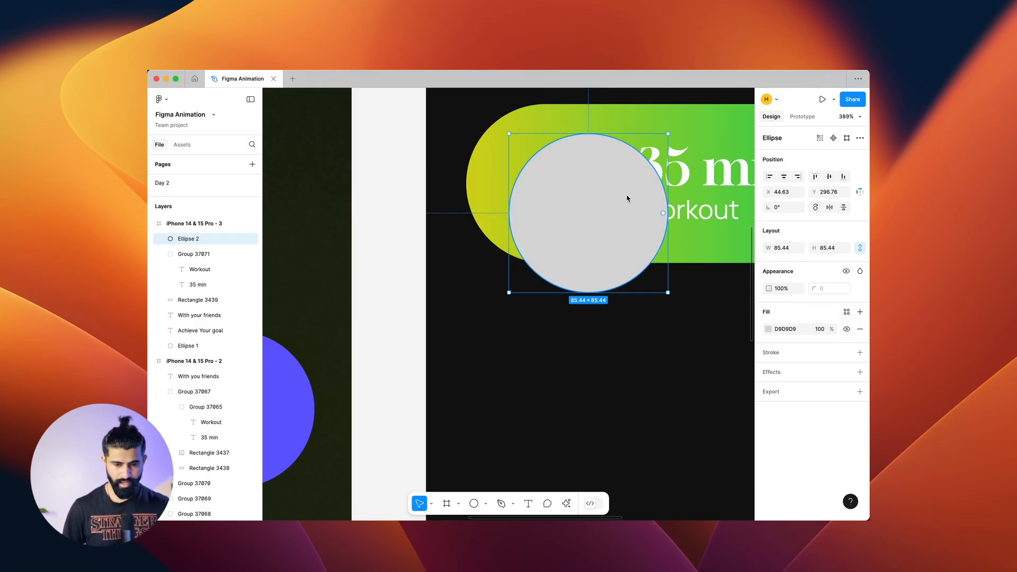
Step: Move the grey circle onto the left end of the workout pill at X 21.63, Y 280.86
{"action": "left_click_drag", "start_coordinate": [629, 195], "coordinate": [525, 147]}
{"action": "scroll", "coordinate": [572, 216], "scroll_direction": "down", "scroll_amount": 5}
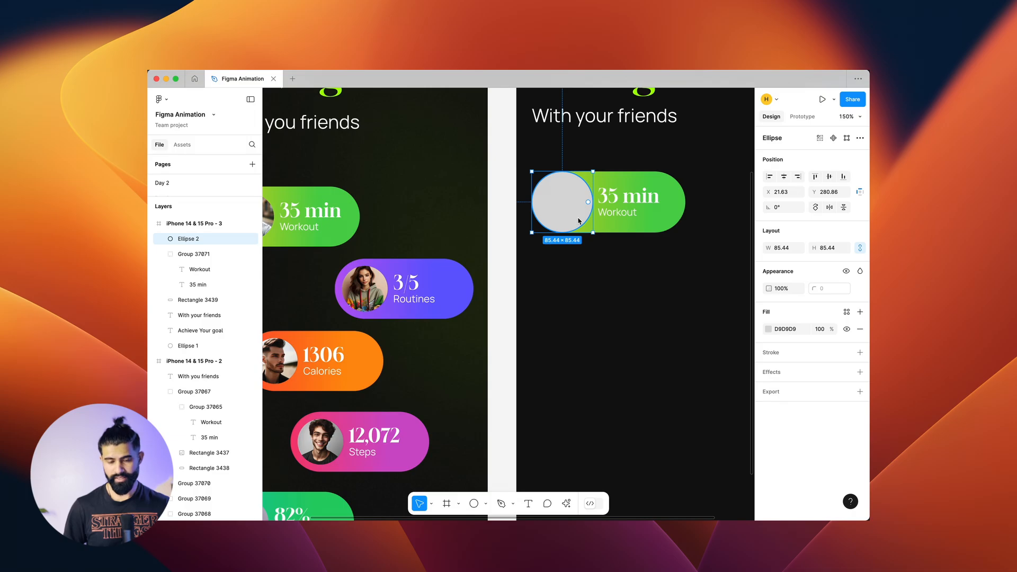
{"action": "scroll", "coordinate": [578, 221], "scroll_direction": "up", "scroll_amount": 3}
{"action": "key", "text": "alt"}
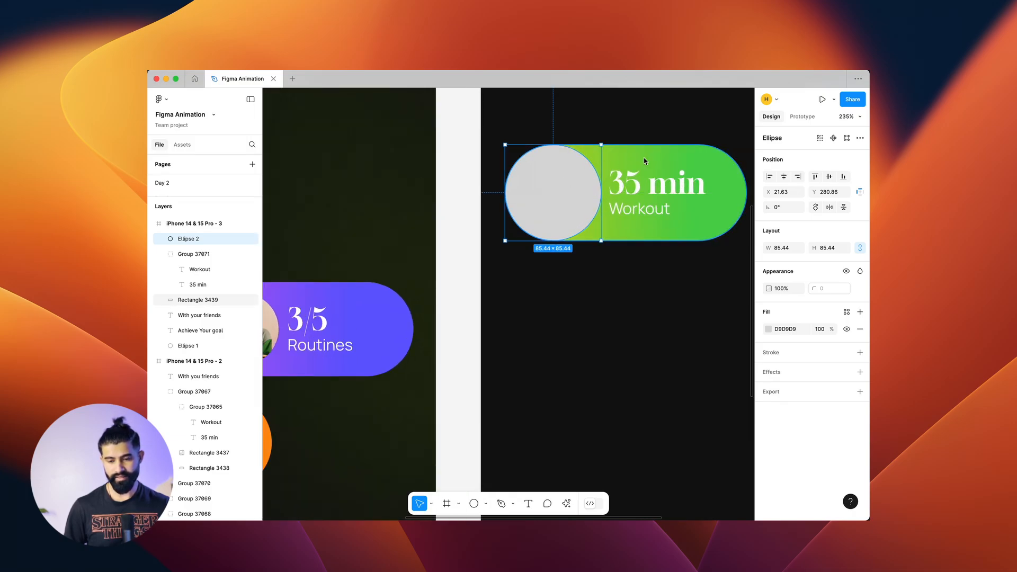
Step: Shrink the grey circle on the workout pill to 65.44 px and move it to X 31.63, Y 290.86
{"action": "left_click", "coordinate": [836, 250]}
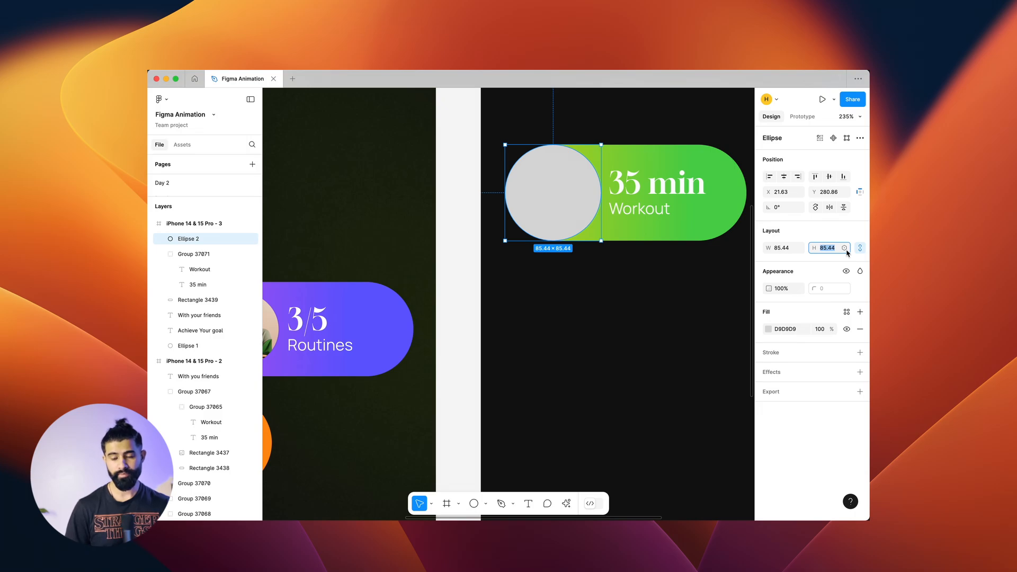
{"action": "key", "text": "shift+Down"}
{"action": "key", "text": "shift+Down"}
{"action": "key", "text": "Return"}
{"action": "key", "text": "shift+Right"}
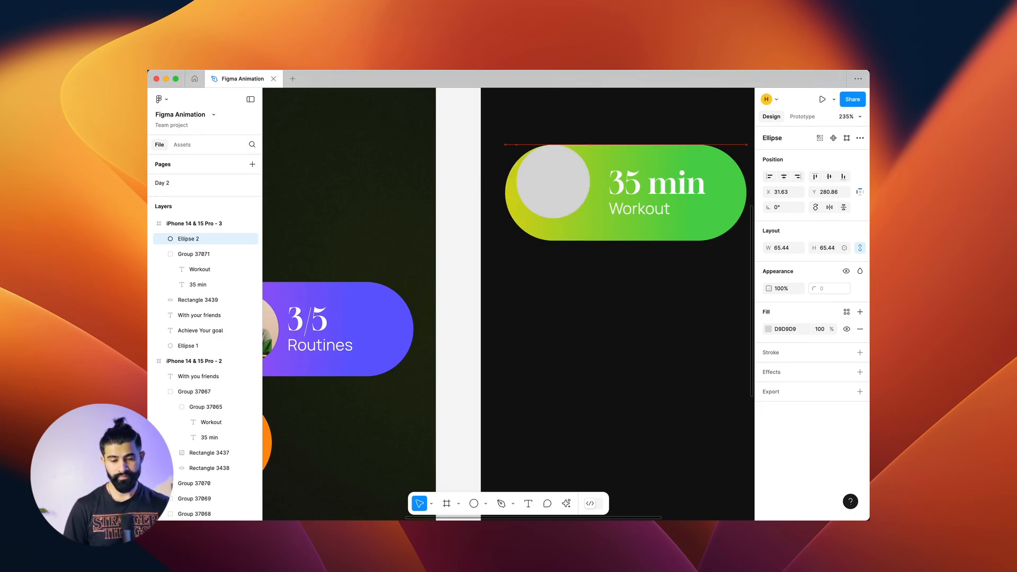
{"action": "key", "text": "shift+Down"}
{"action": "key", "text": "alt"}
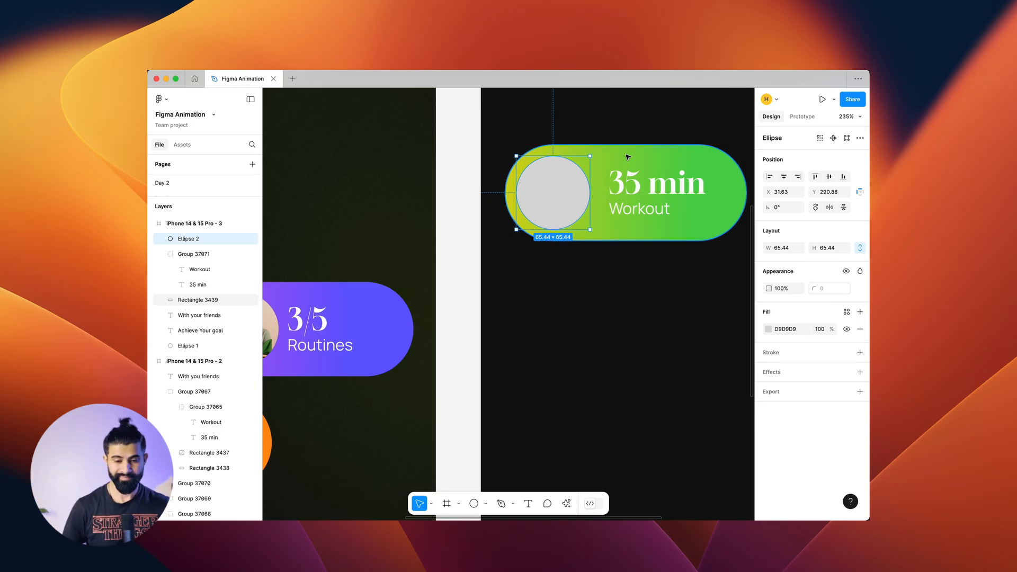
Step: Shift the "35 min Workout" text group closer to the grey circle, to X 104.87
{"action": "scroll", "coordinate": [628, 157], "scroll_direction": "down", "scroll_amount": 3}
{"action": "left_click", "coordinate": [700, 166]}
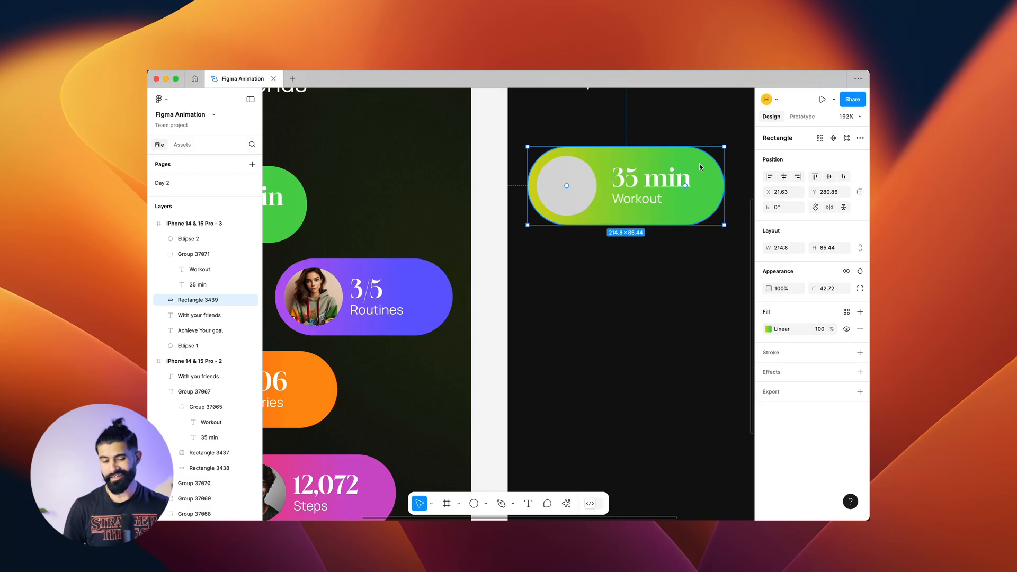
{"action": "left_click", "coordinate": [561, 190]}
{"action": "scroll", "coordinate": [593, 188], "scroll_direction": "down", "scroll_amount": 5}
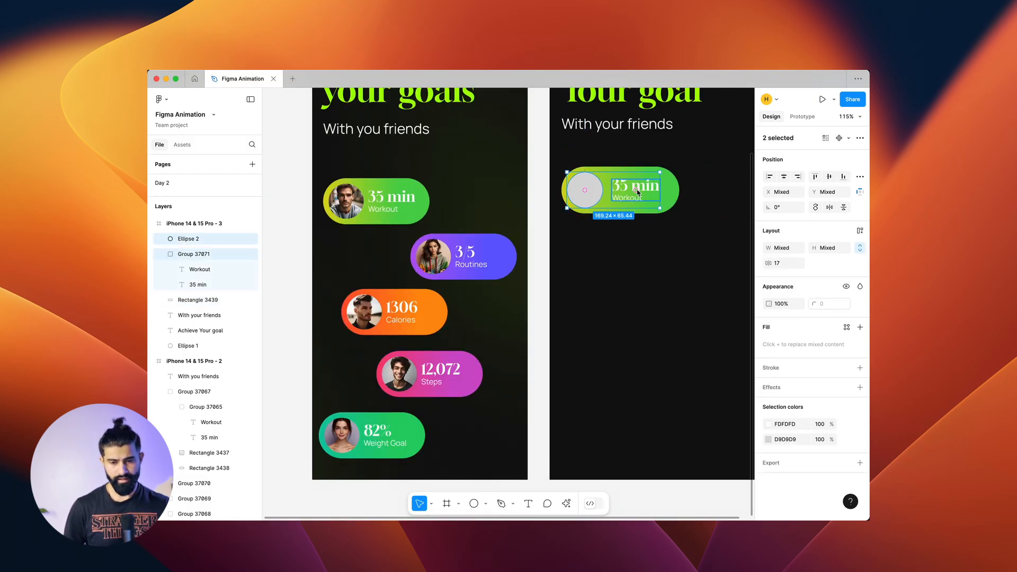
{"action": "left_click", "coordinate": [676, 216]}
{"action": "scroll", "coordinate": [651, 213], "scroll_direction": "up", "scroll_amount": 1}
{"action": "scroll", "coordinate": [651, 213], "scroll_direction": "up", "scroll_amount": 3}
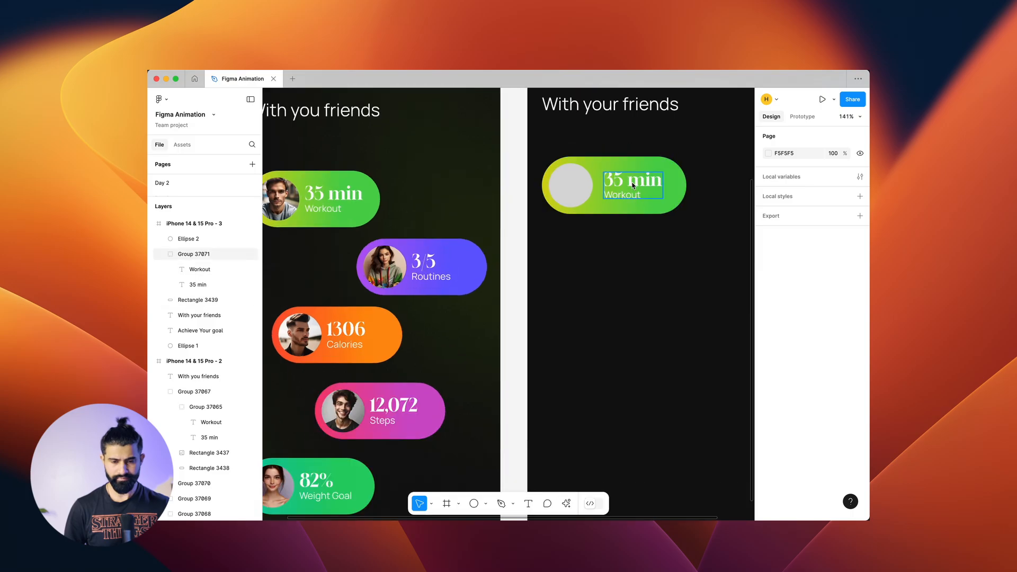
{"action": "left_click", "coordinate": [633, 185]}
{"action": "key", "text": "Right"}
{"action": "key", "text": "Right"}
{"action": "key", "text": "Right"}
{"action": "key", "text": "Right"}
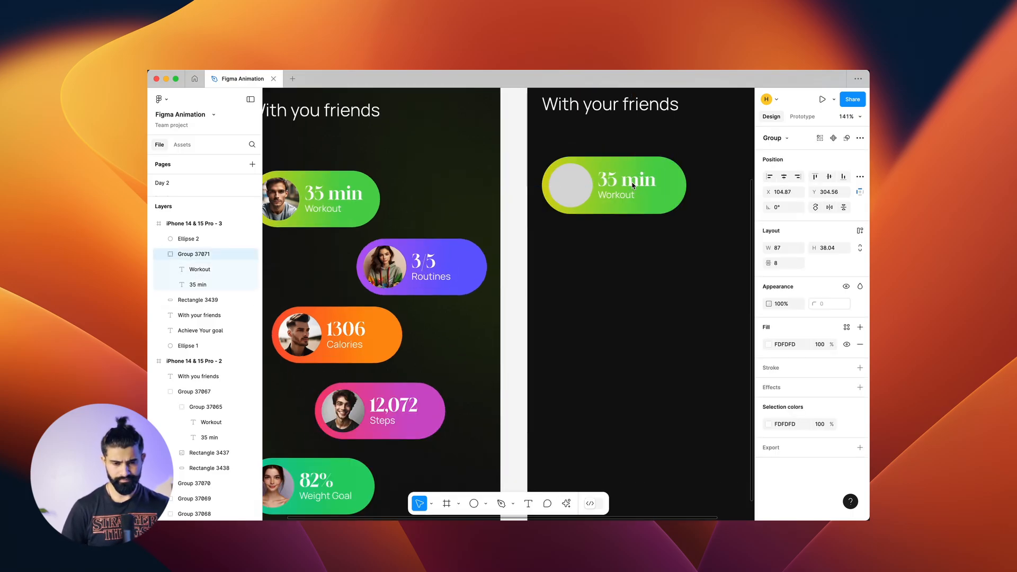
{"action": "scroll", "coordinate": [633, 184], "scroll_direction": "down", "scroll_amount": 5}
{"action": "left_click", "coordinate": [639, 221]}
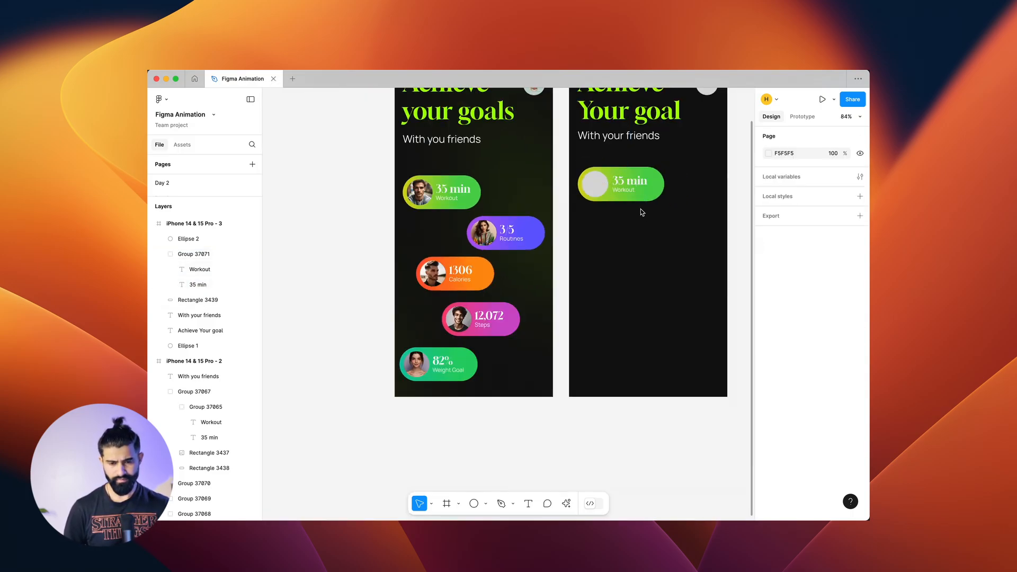
Step: Group the grey circle, the "35 min Workout" text group and the gradient pill rectangle together
{"action": "left_click", "coordinate": [631, 184]}
{"action": "left_click", "coordinate": [599, 185], "text": "shift"}
{"action": "left_click", "coordinate": [659, 181], "text": "shift"}
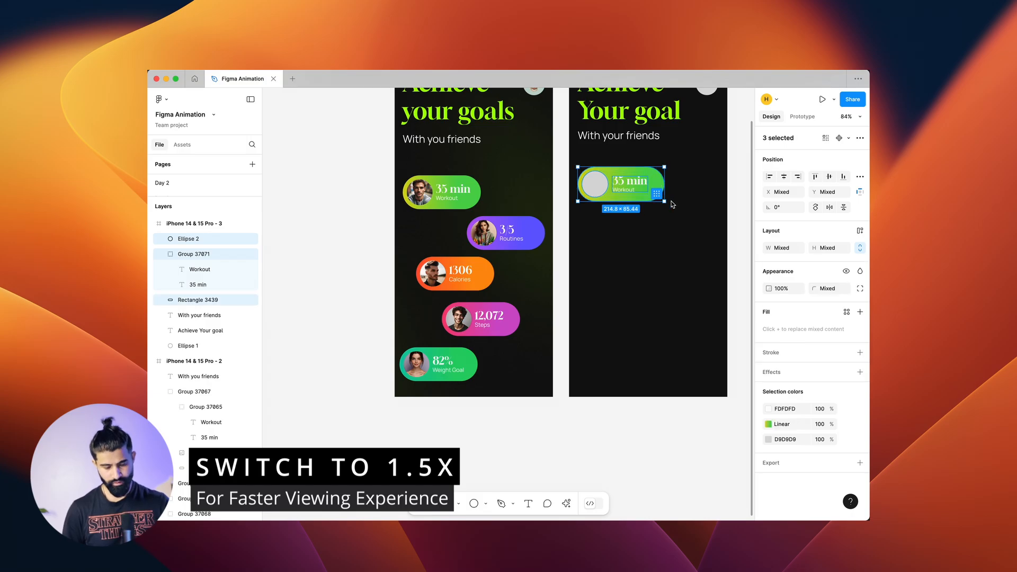
{"action": "key", "text": "ctrl+g"}
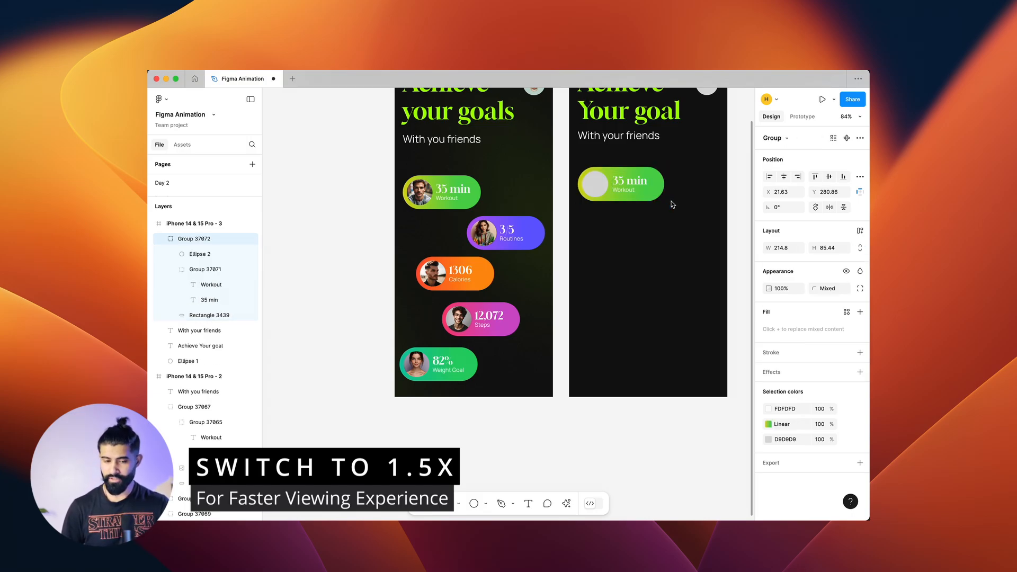
Step: Duplicate the workout pill group four times and stagger the copies down the new frame to match the reference layout
{"action": "scroll", "coordinate": [586, 250], "scroll_direction": "right", "scroll_amount": 2}
{"action": "left_click_drag", "start_coordinate": [587, 186], "coordinate": [593, 372]}
{"action": "left_click", "coordinate": [640, 433]}
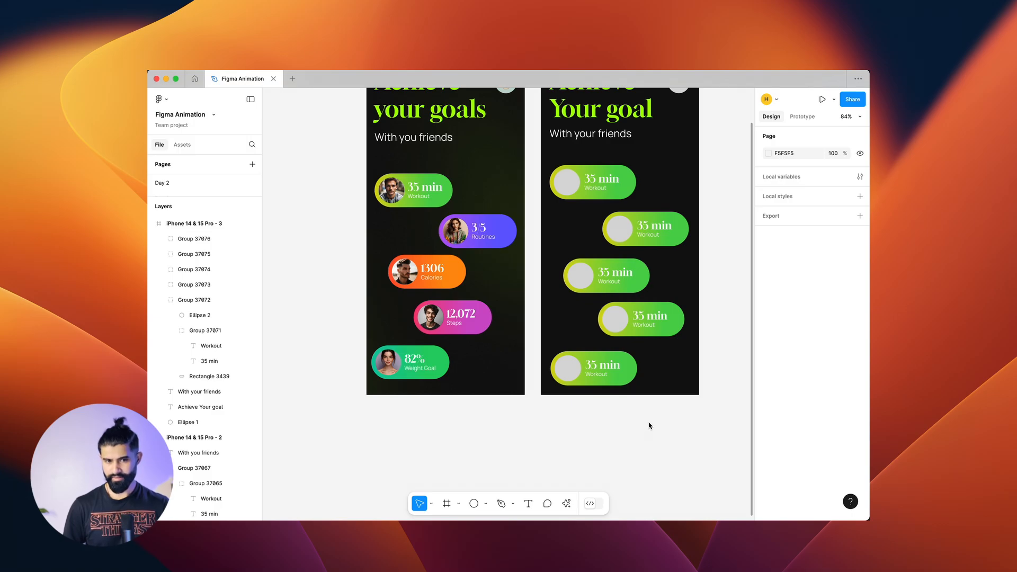
Step: Recolor the second pill's gradient by sampling the Routines pill: 655BFE for the 77% stop and its left-end color for the 0% stop
{"action": "scroll", "coordinate": [650, 426], "scroll_direction": "up", "scroll_amount": 2}
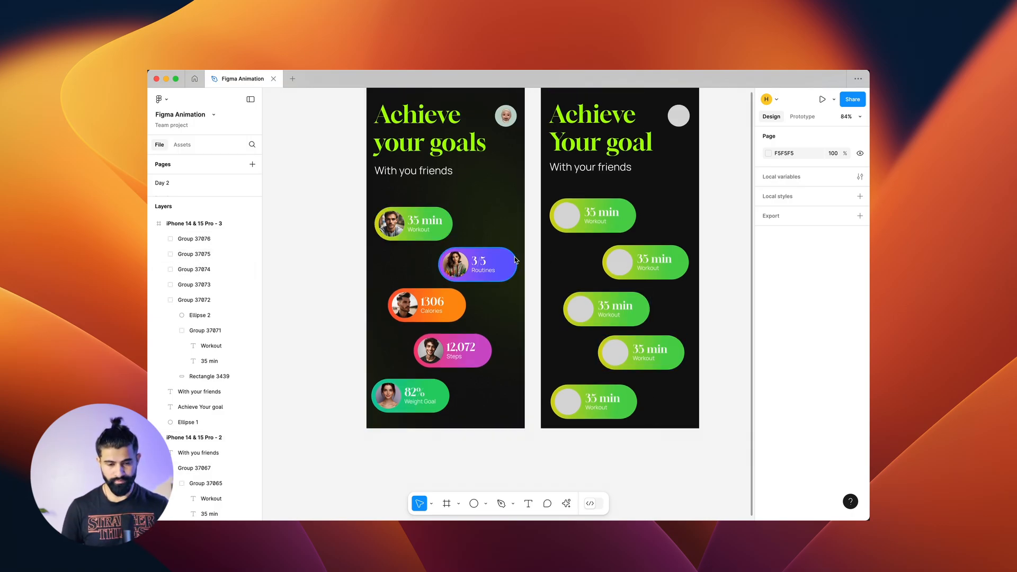
{"action": "left_click", "coordinate": [683, 270], "text": "super"}
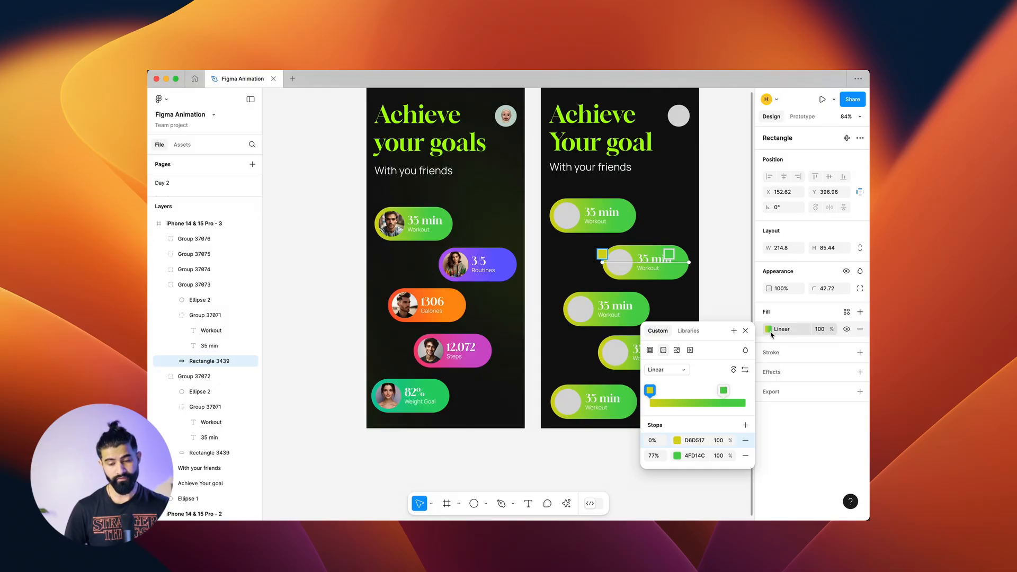
{"action": "left_click", "coordinate": [677, 459]}
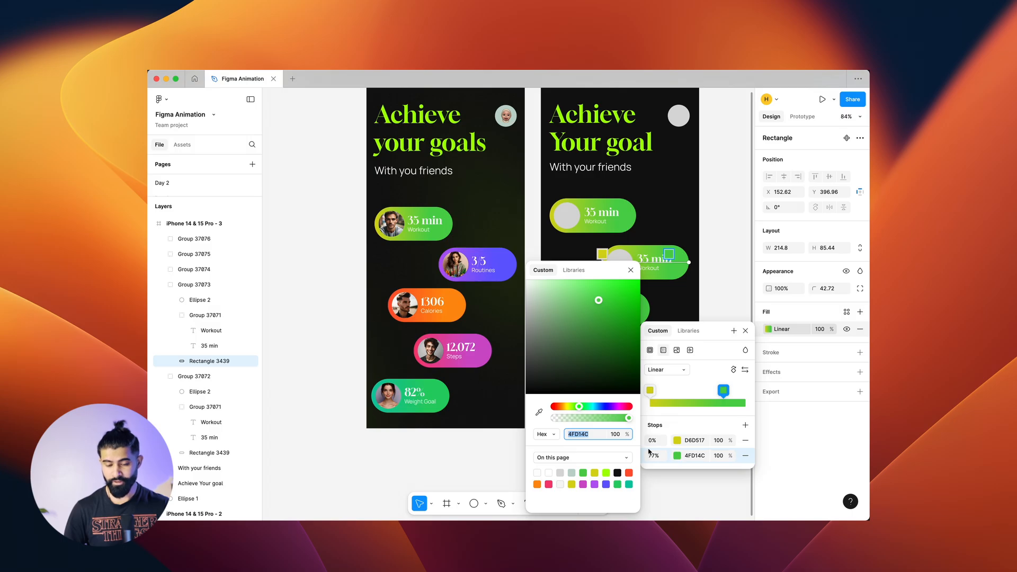
{"action": "left_click", "coordinate": [540, 414]}
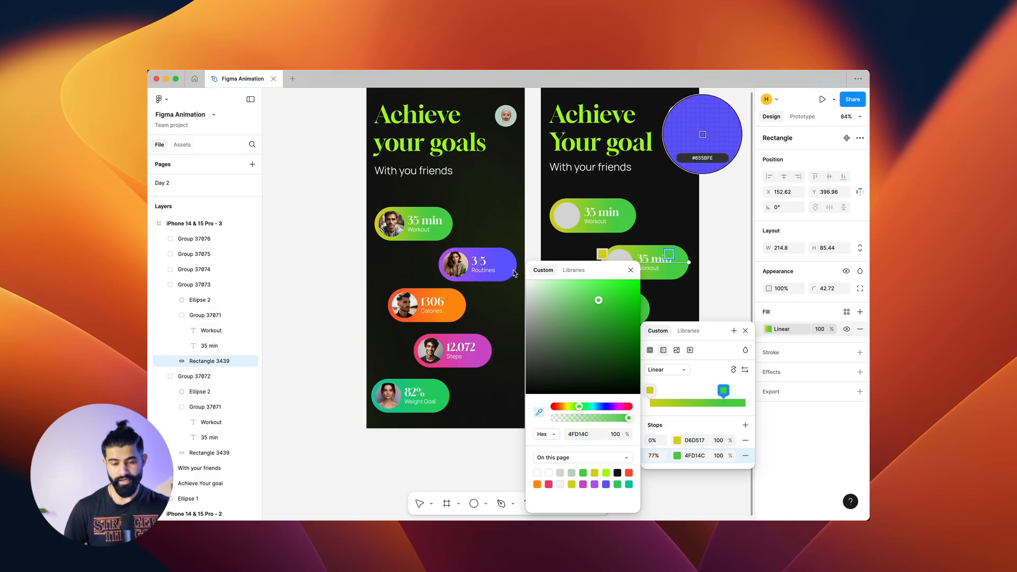
{"action": "left_click", "coordinate": [702, 134]}
{"action": "left_click", "coordinate": [677, 440]}
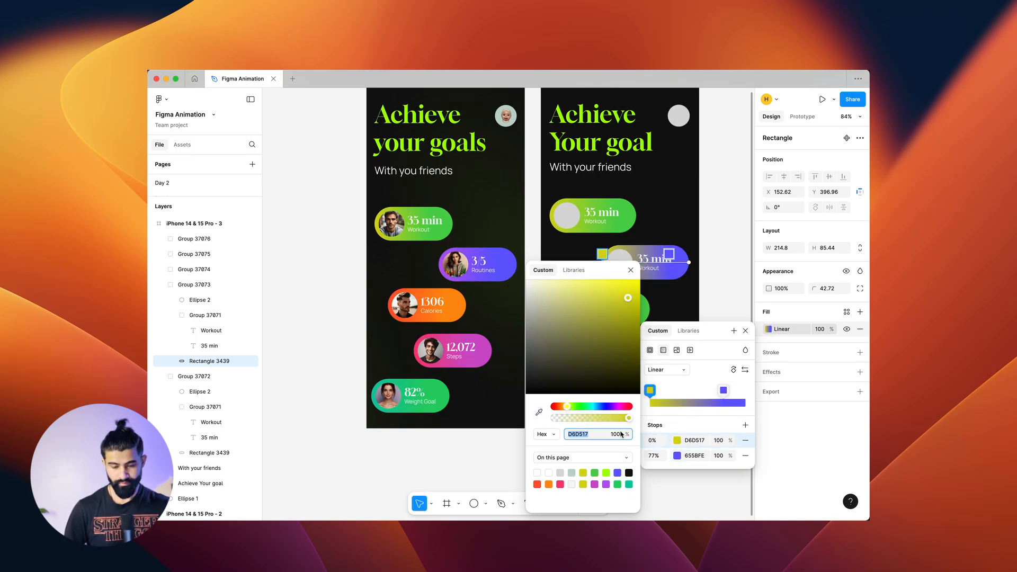
{"action": "left_click", "coordinate": [539, 413]}
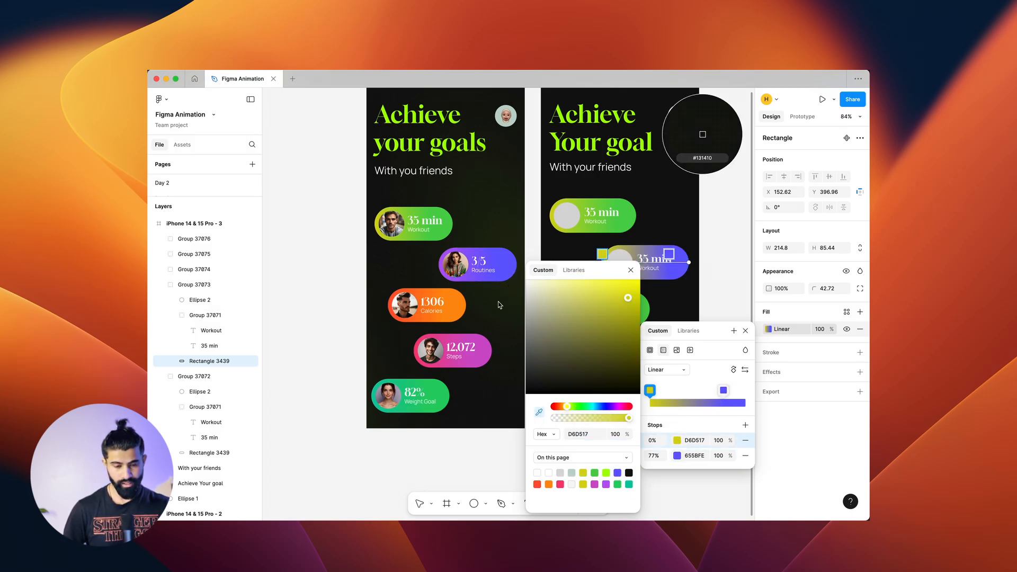
{"action": "left_click", "coordinate": [440, 268]}
{"action": "key", "text": "Escape"}
Step: Recolor the third pill's gradient by sampling the Calories pill: FE8F0D for the 77% stop and its left-end color for the 0% stop
{"action": "left_click", "coordinate": [606, 309]}
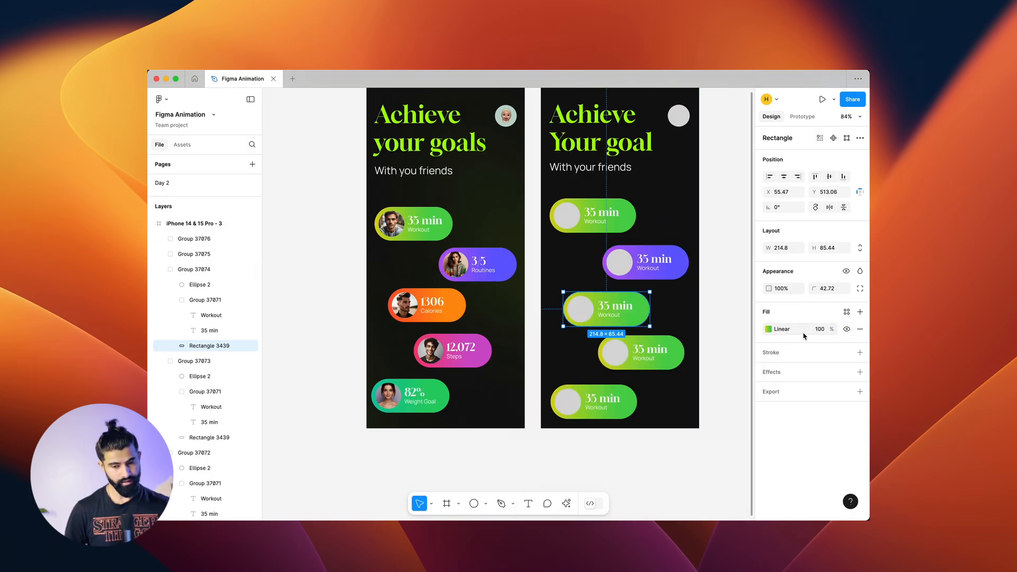
{"action": "left_click", "coordinate": [767, 329]}
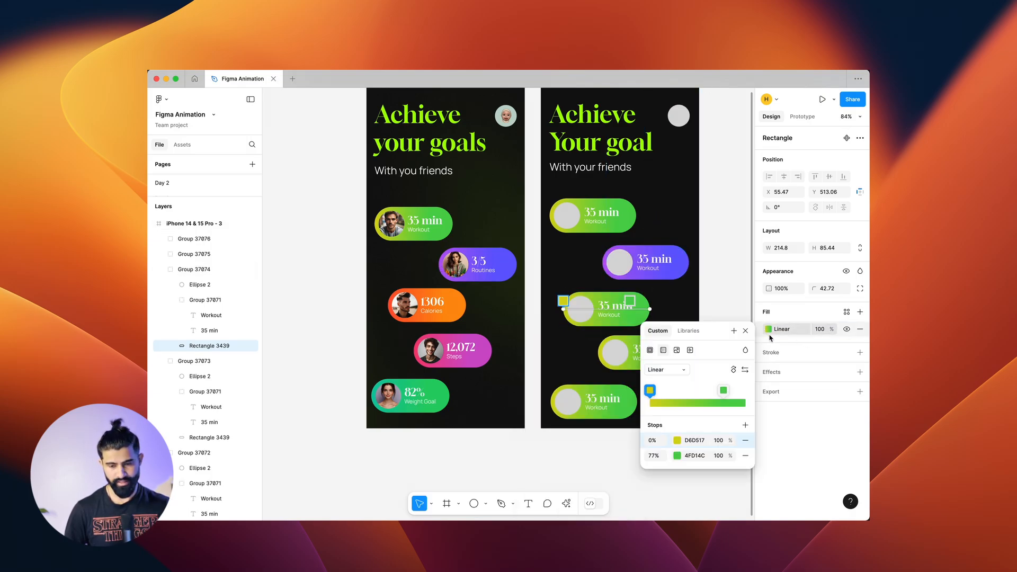
{"action": "left_click", "coordinate": [678, 455]}
{"action": "left_click", "coordinate": [539, 412]}
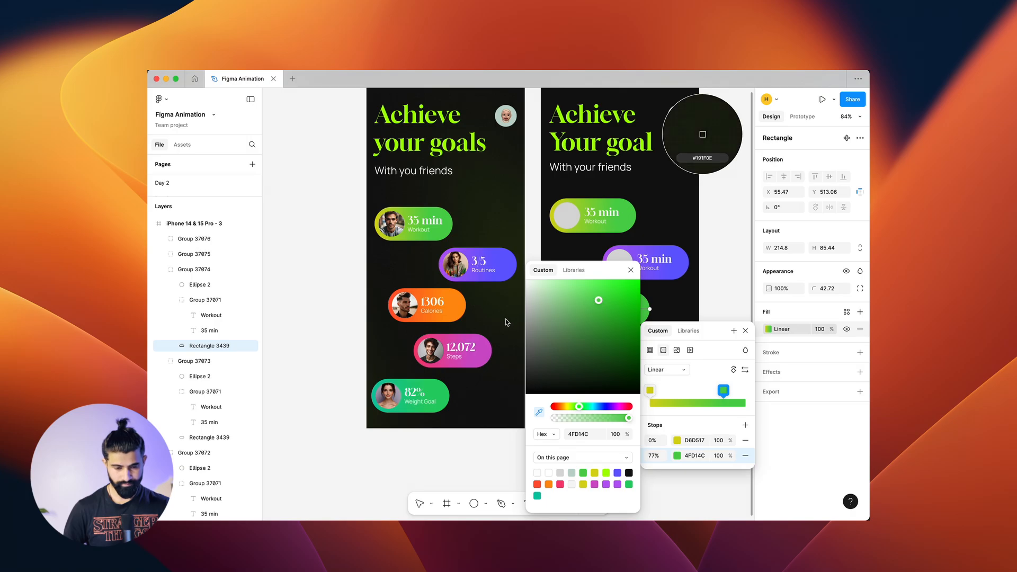
{"action": "left_click", "coordinate": [462, 307]}
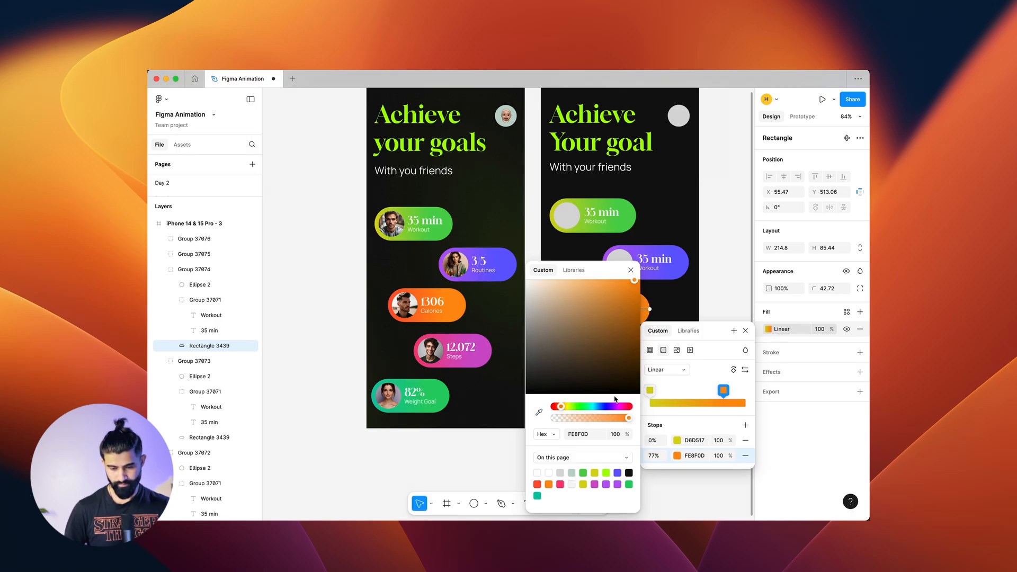
{"action": "left_click", "coordinate": [674, 441]}
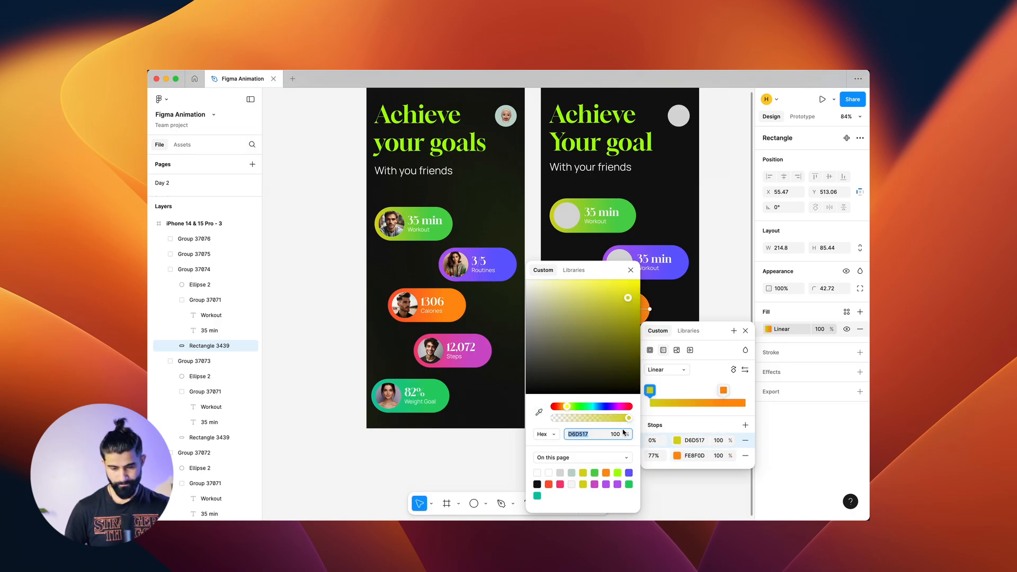
{"action": "left_click", "coordinate": [538, 412]}
{"action": "left_click", "coordinate": [536, 412]}
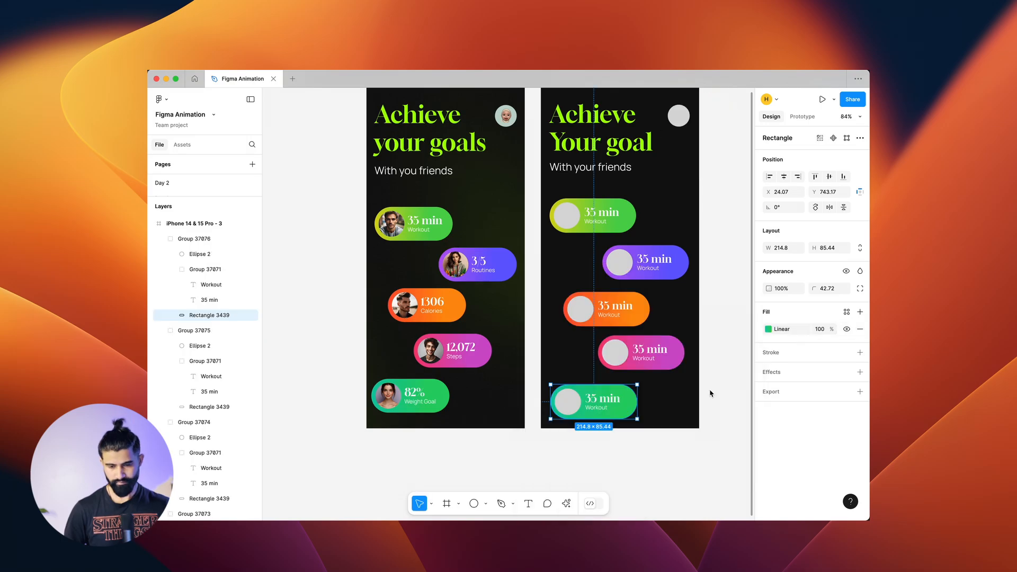
{"action": "left_click", "coordinate": [715, 386]}
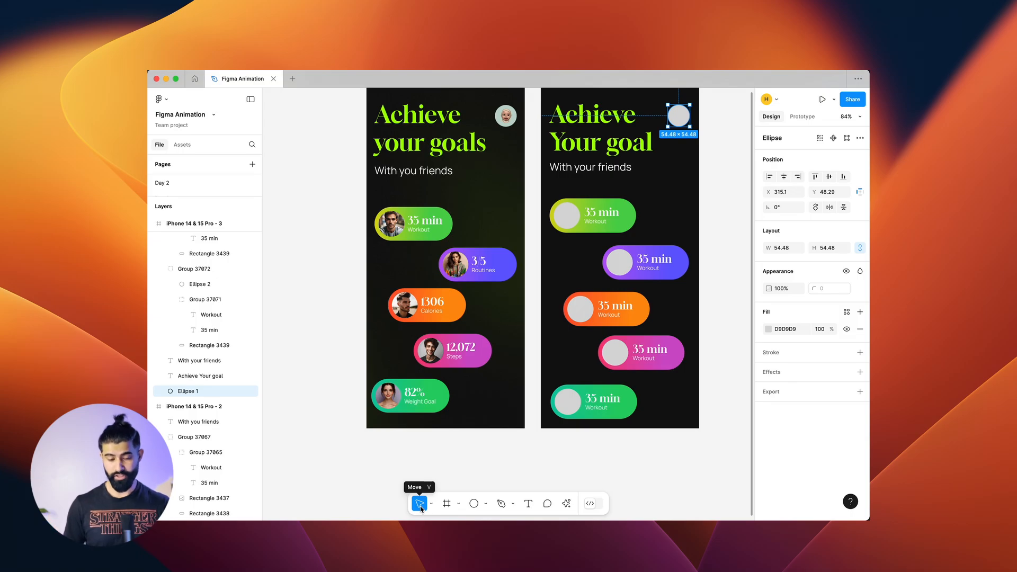
Step: Try moving the fifth pill group up toward the frame's left edge, and undo the move
{"action": "left_click_drag", "start_coordinate": [610, 408], "coordinate": [584, 376]}
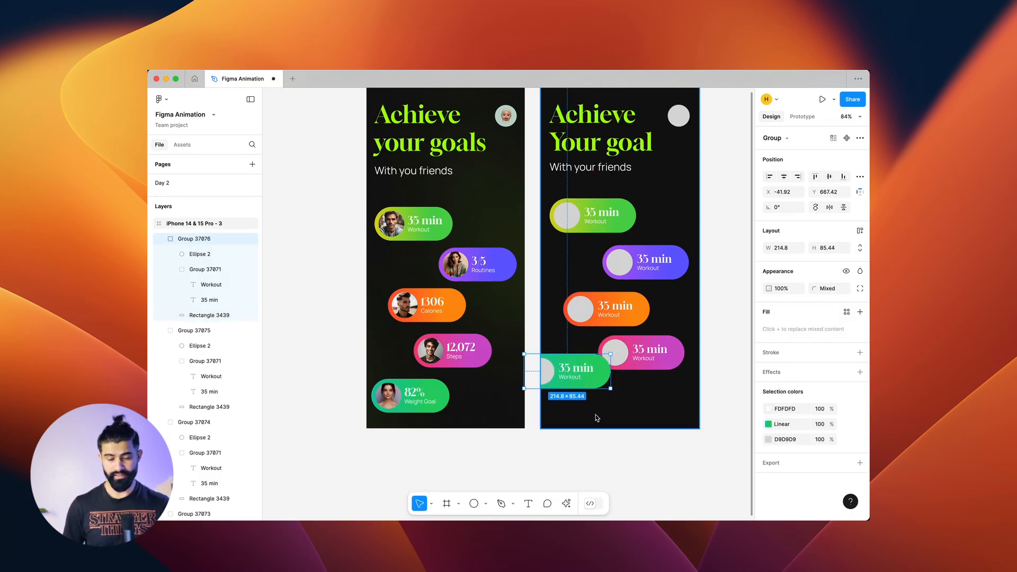
{"action": "key", "text": "super+z"}
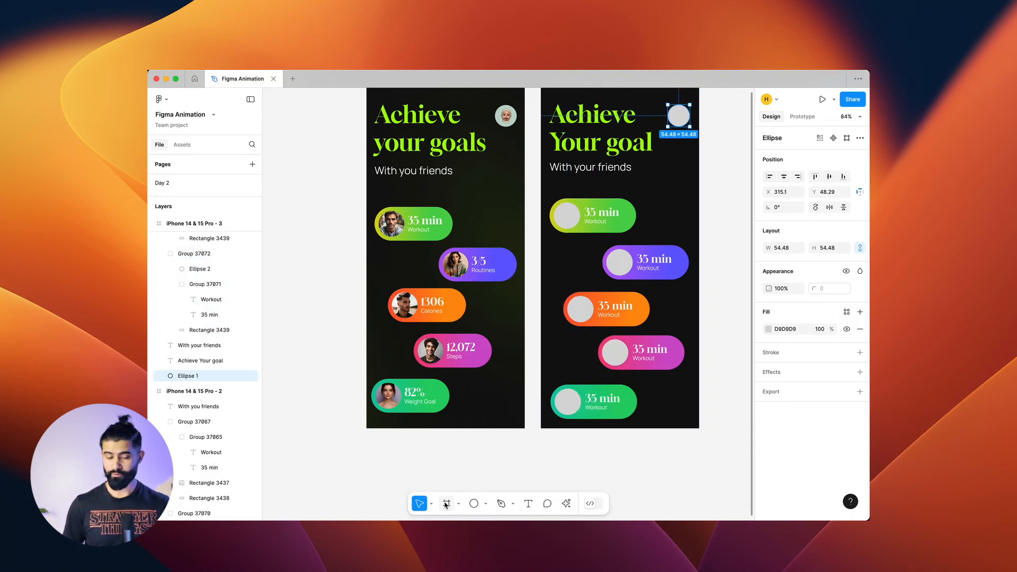
{"action": "left_click", "coordinate": [432, 504]}
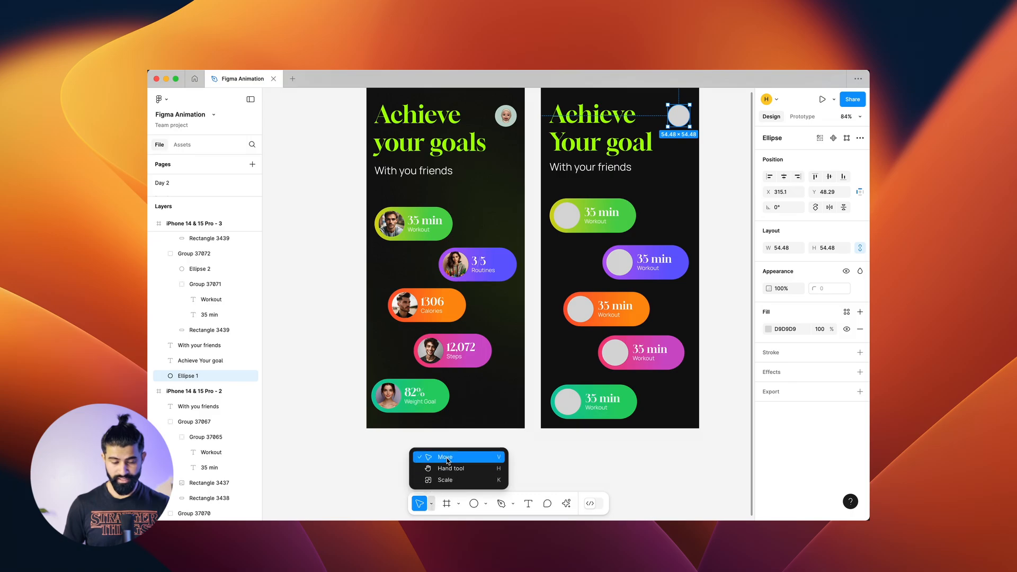
{"action": "left_click", "coordinate": [529, 469]}
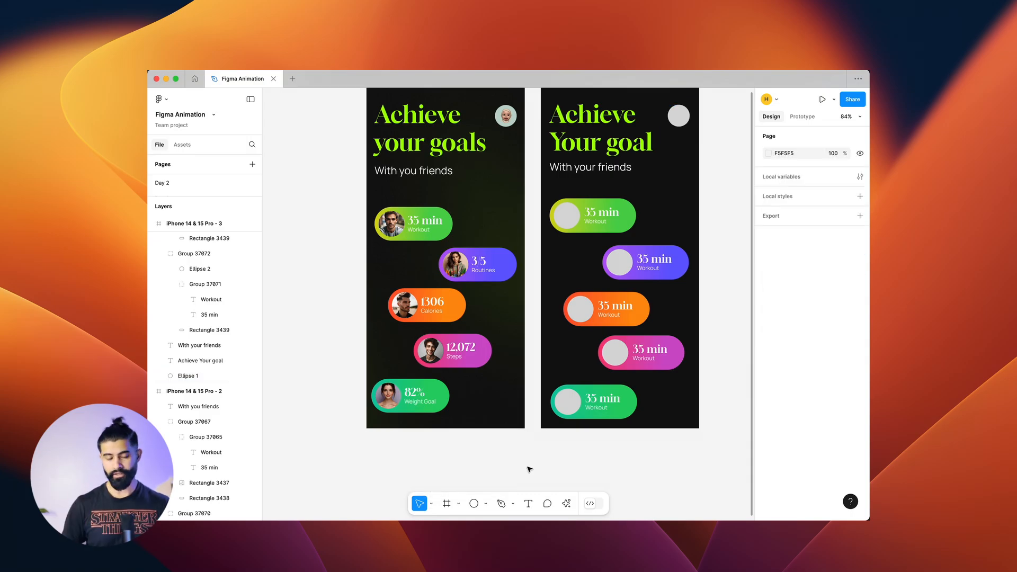
{"action": "left_click", "coordinate": [486, 505]}
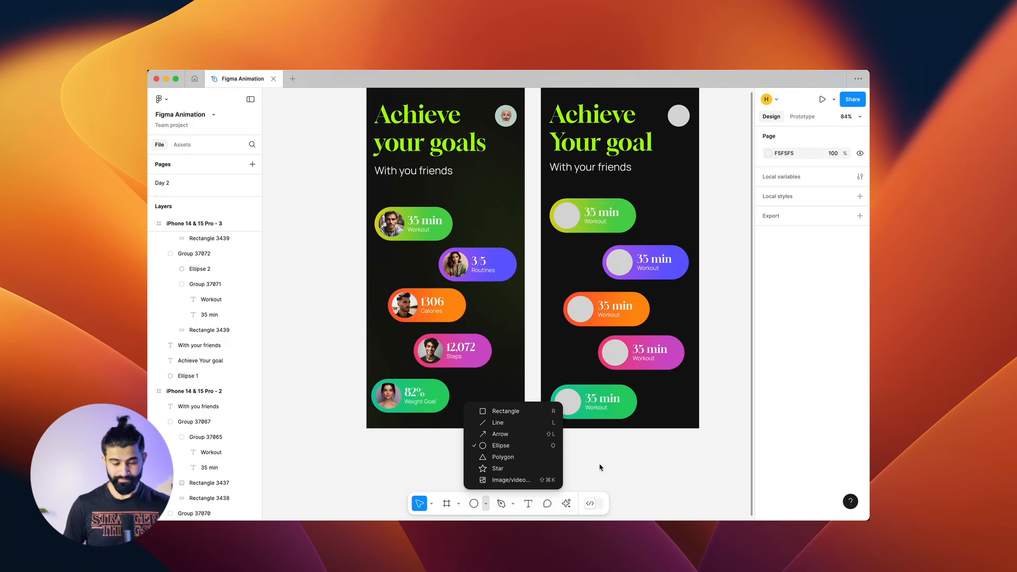
{"action": "left_click", "coordinate": [486, 504]}
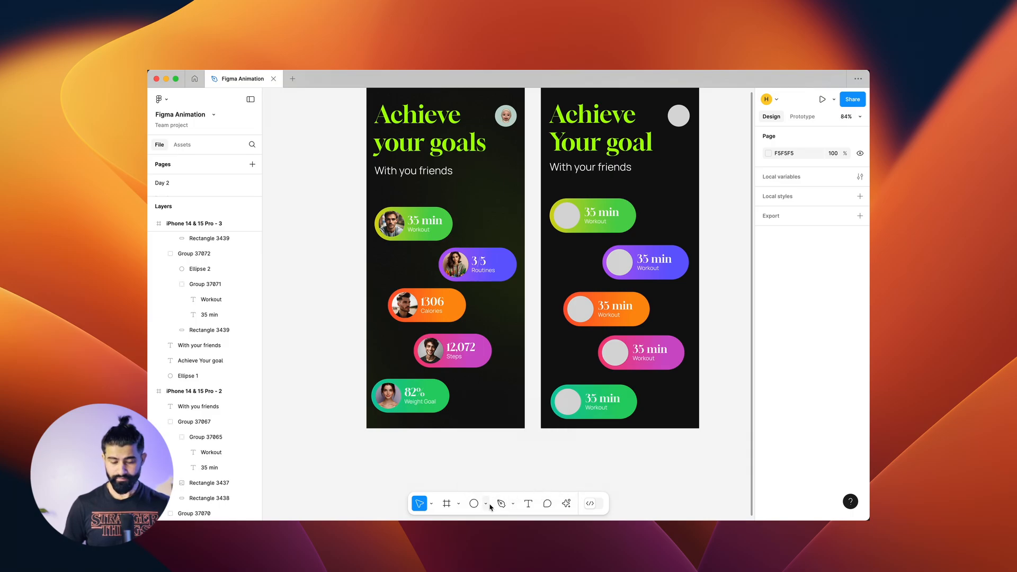
Step: Sketch a trial vector path about 248 × 121 px below the new frame with the Pen tool and delete it
{"action": "left_click", "coordinate": [587, 471]}
{"action": "left_click", "coordinate": [614, 437]}
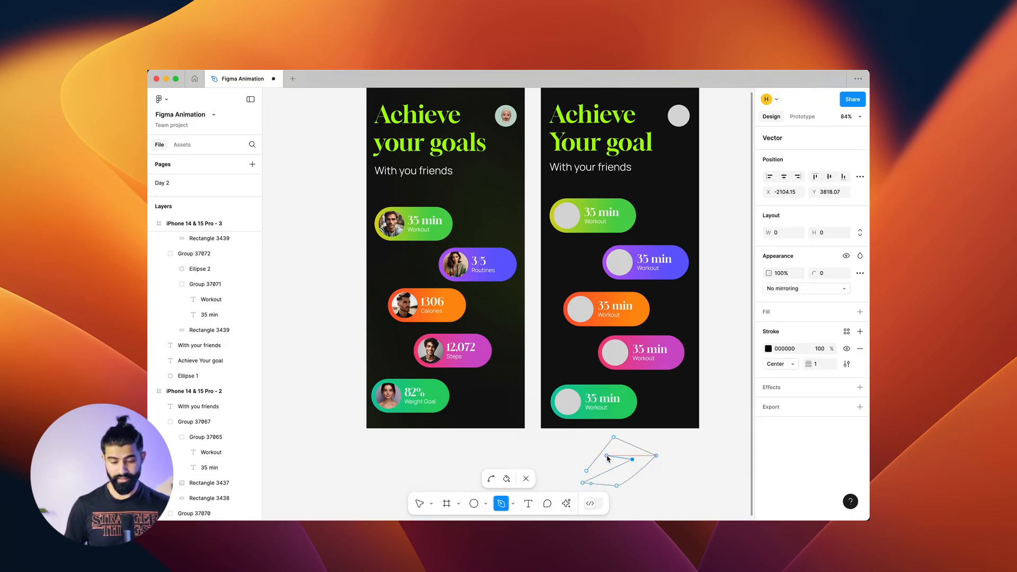
{"action": "key", "text": "Escape"}
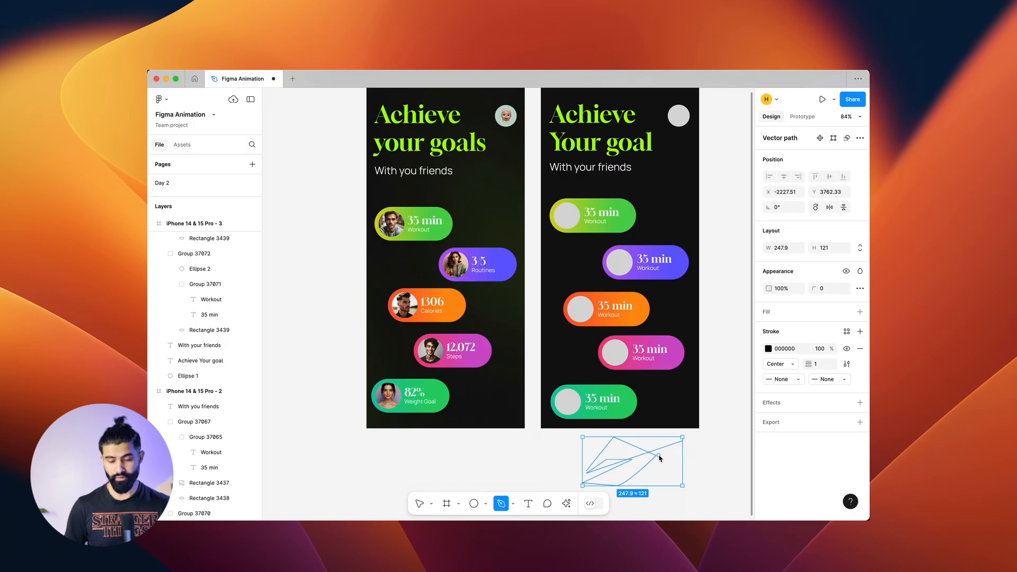
{"action": "key", "text": "Delete"}
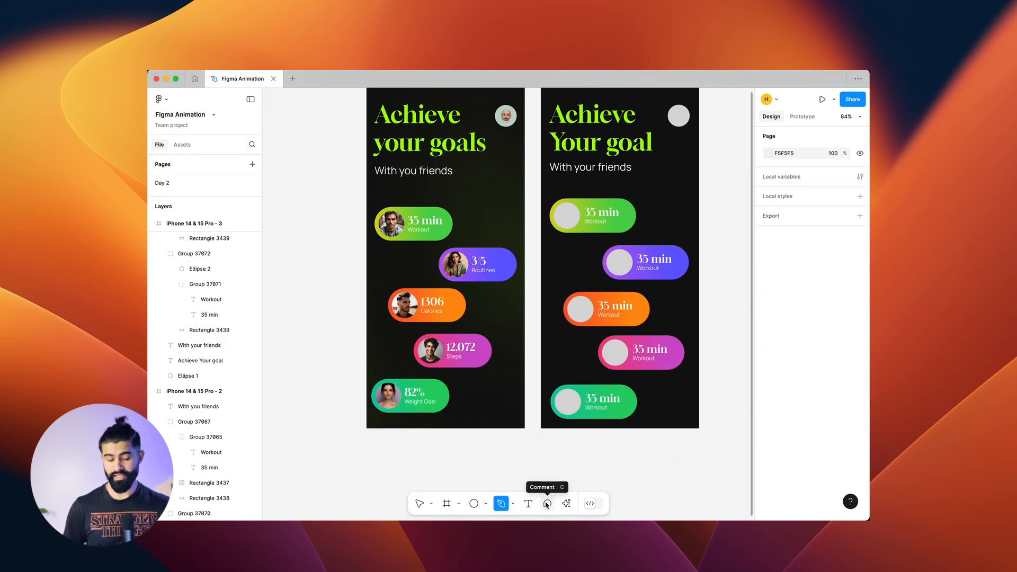
Step: Draft a comment on the original design's 35 min Workout pill, mentioning a teammate followed by "this need t"
{"action": "left_click", "coordinate": [548, 504]}
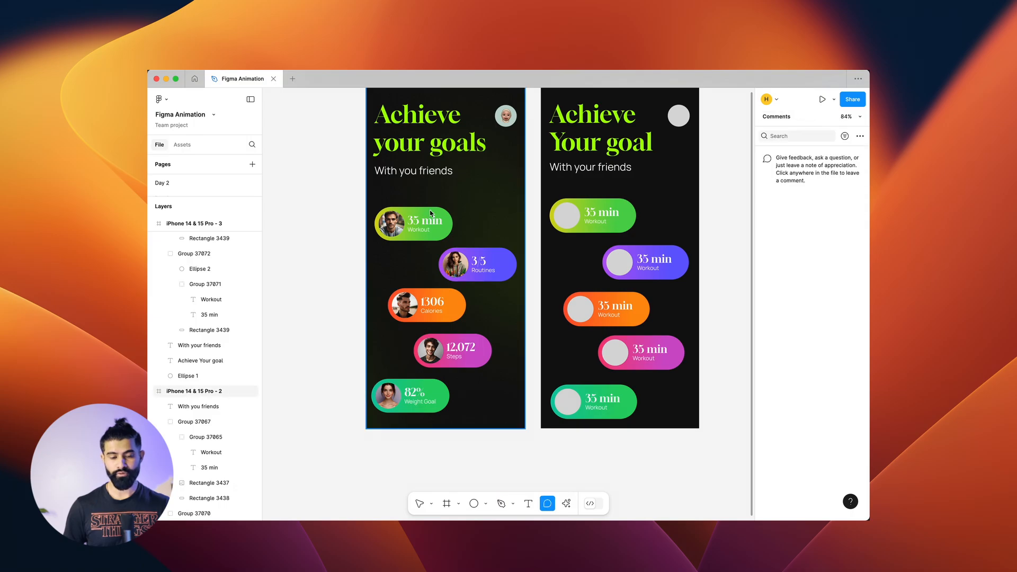
{"action": "left_click", "coordinate": [422, 223]}
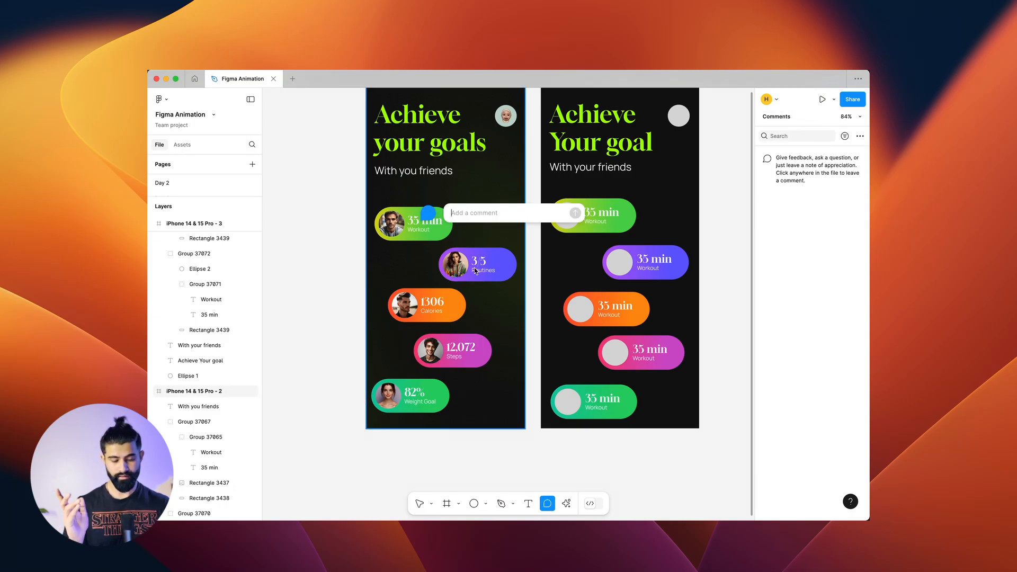
{"action": "type", "text": "@harpret"}
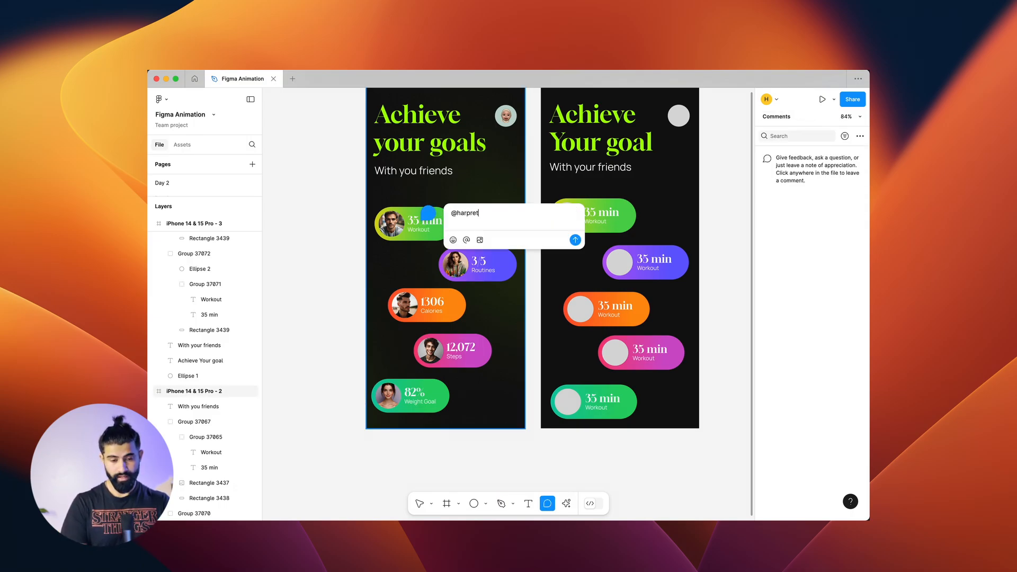
{"action": "key", "text": "BackSpace"}
{"action": "type", "text": "er"}
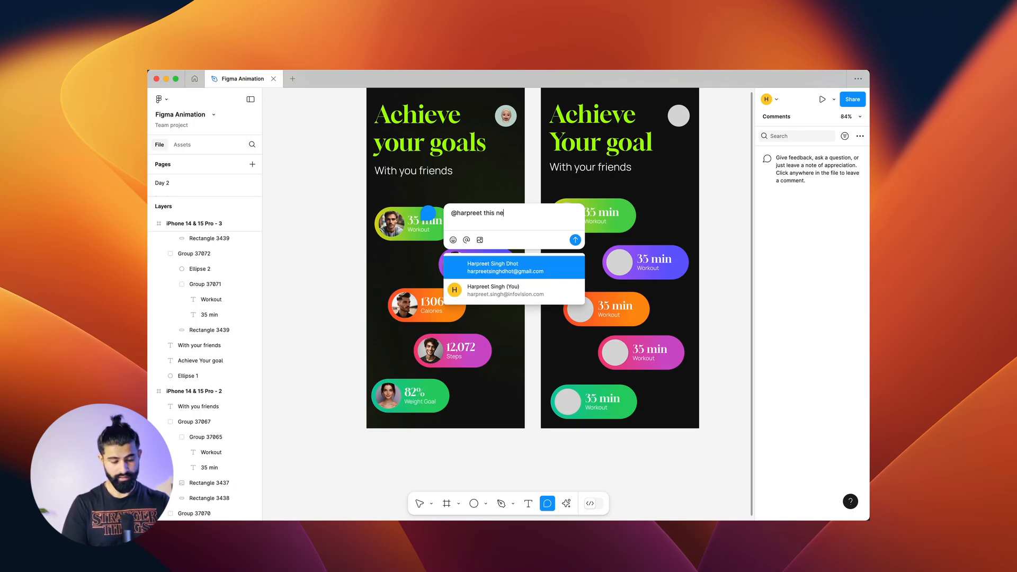
{"action": "type", "text": " this need t"}
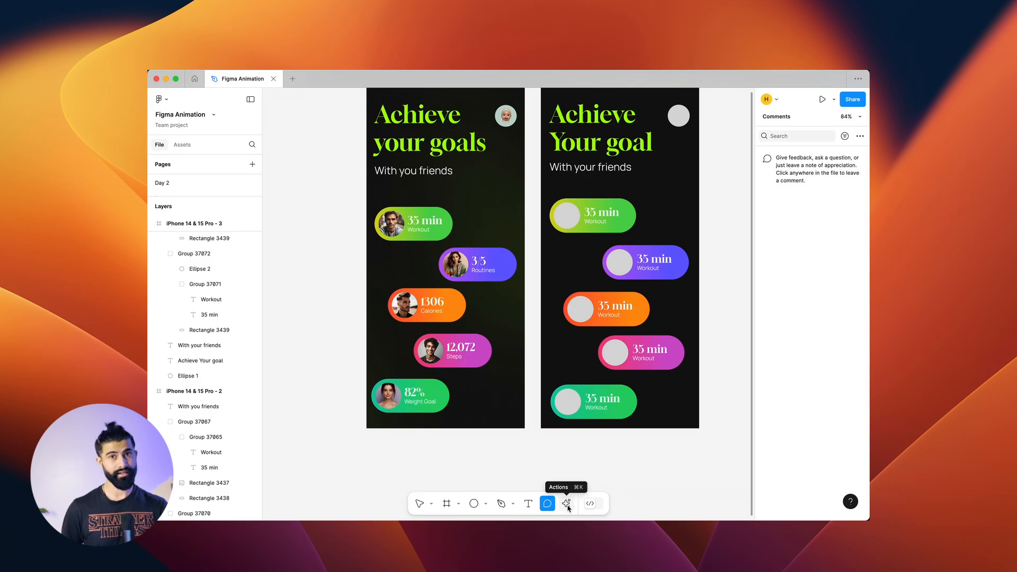
Step: Search the plugins for "avatar" and run UI Faces – Free AI avatars
{"action": "left_click", "coordinate": [567, 503]}
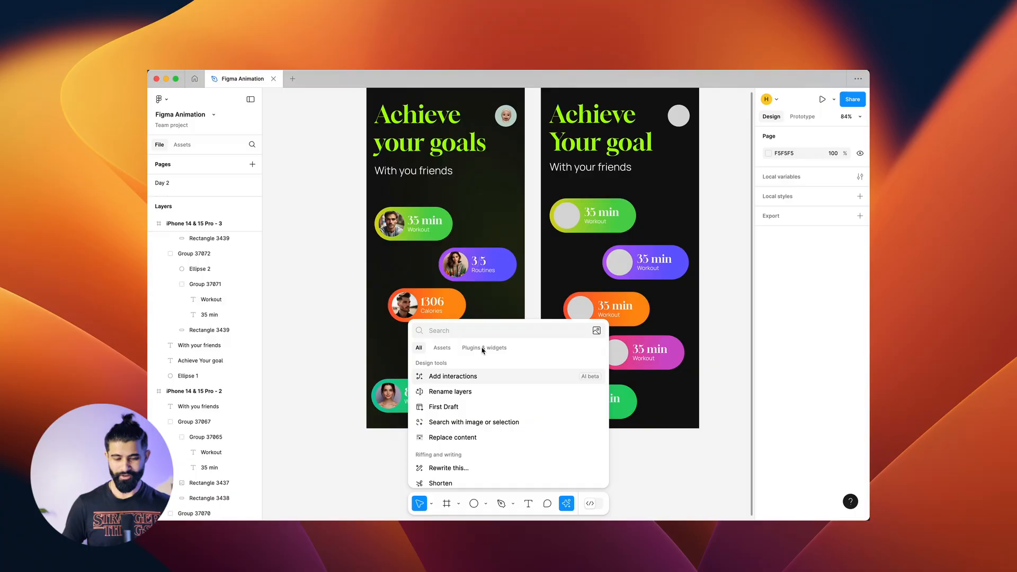
{"action": "left_click", "coordinate": [482, 349]}
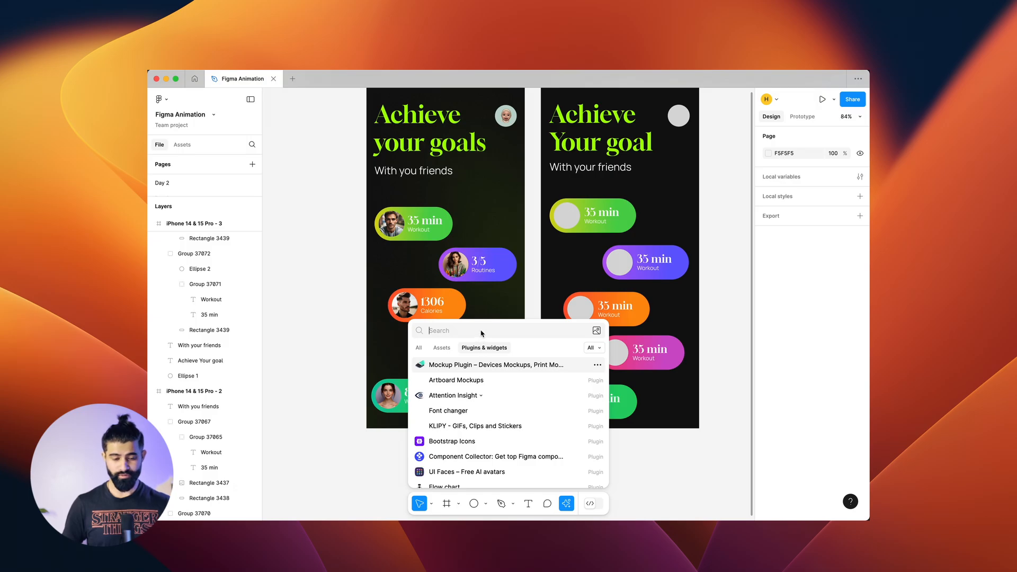
{"action": "type", "text": "avatar"}
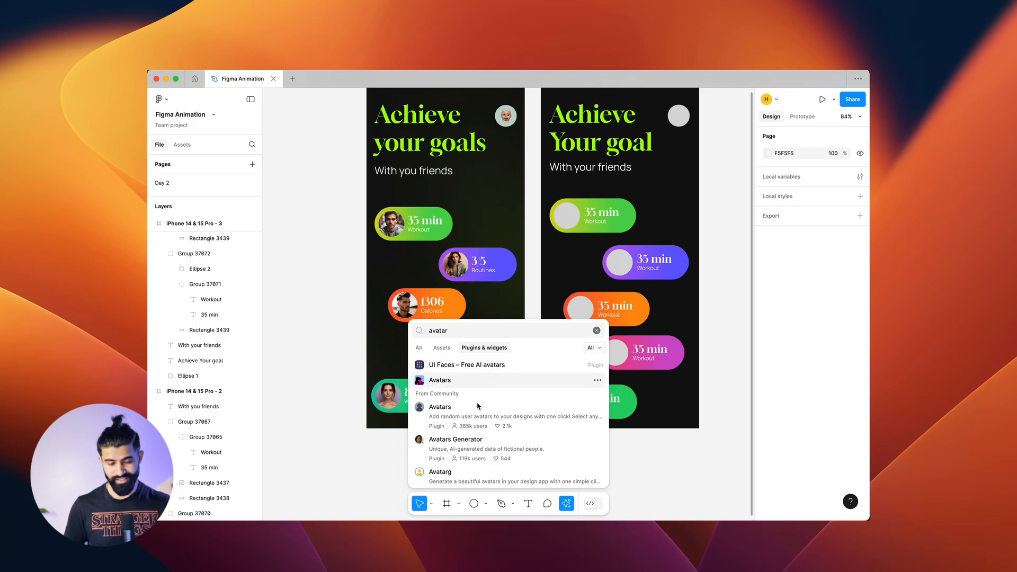
{"action": "left_click", "coordinate": [494, 365]}
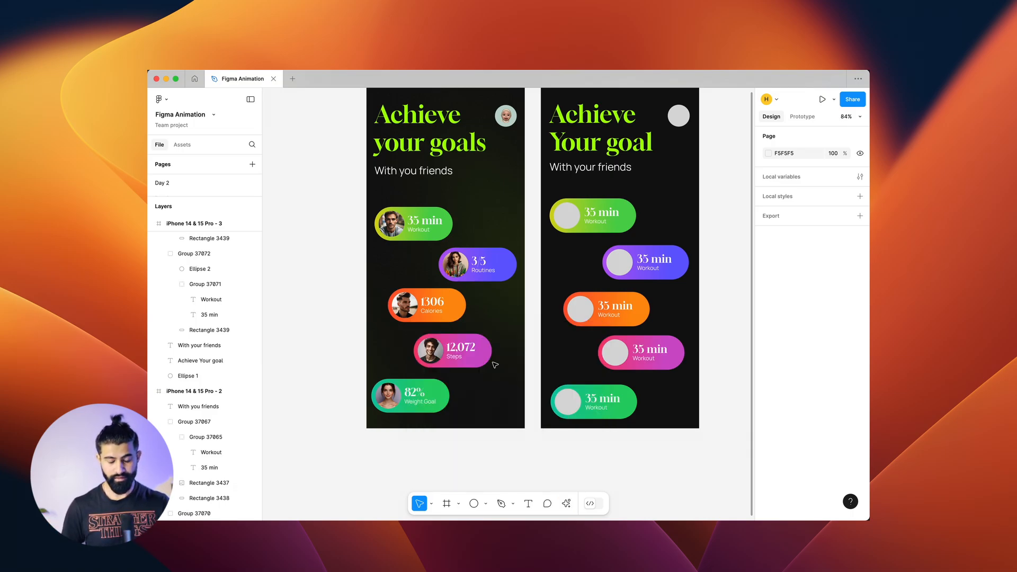
Step: Fill the new frame's header circle with the popular portrait of the bearded man in glasses, and move the plugin window off the frame
{"action": "left_click", "coordinate": [685, 117]}
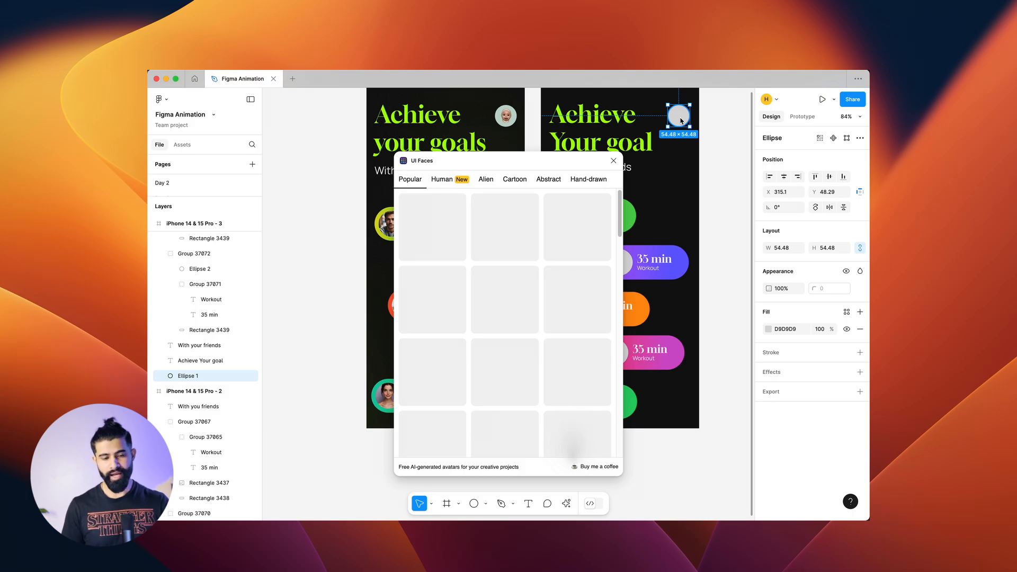
{"action": "left_click", "coordinate": [427, 230]}
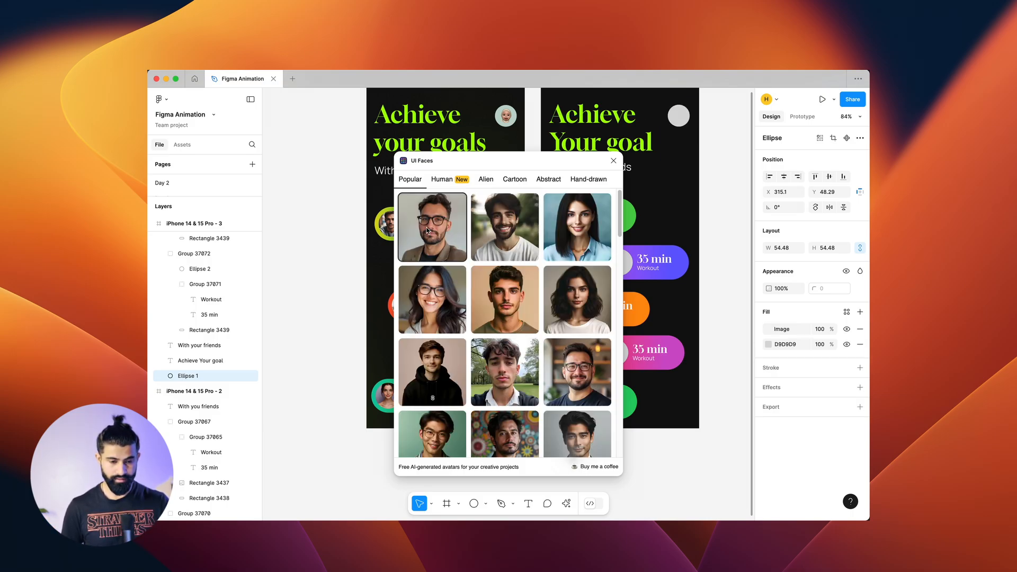
{"action": "left_click_drag", "start_coordinate": [509, 161], "coordinate": [358, 153]}
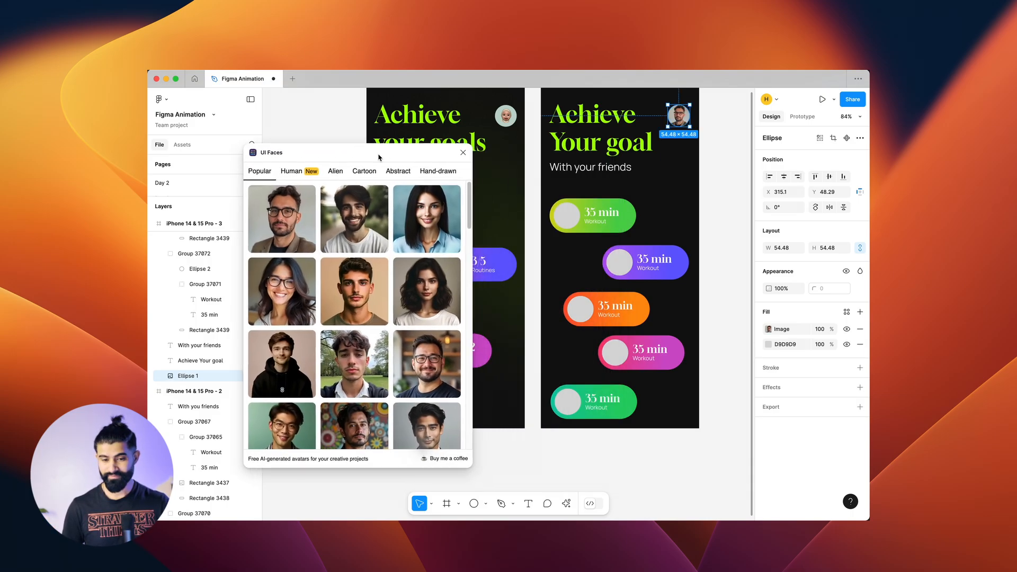
Step: Fill the first three pills' circles with portraits: the woman in blue, the dark-haired woman in white, and the young man outdoors
{"action": "left_click", "coordinate": [566, 215]}
{"action": "left_click", "coordinate": [434, 230]}
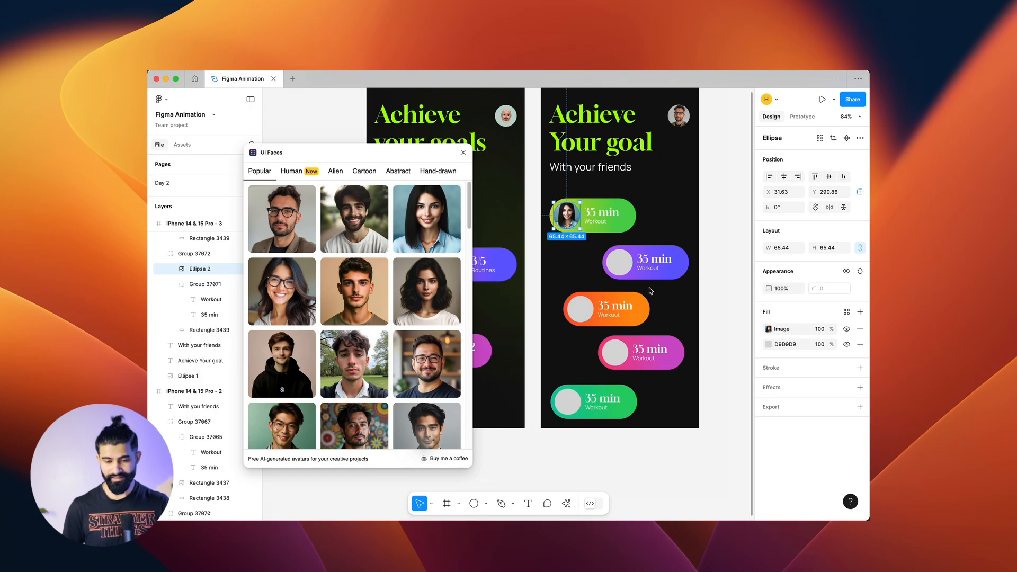
{"action": "left_click", "coordinate": [619, 262]}
{"action": "left_click", "coordinate": [422, 269]}
{"action": "left_click", "coordinate": [580, 309]}
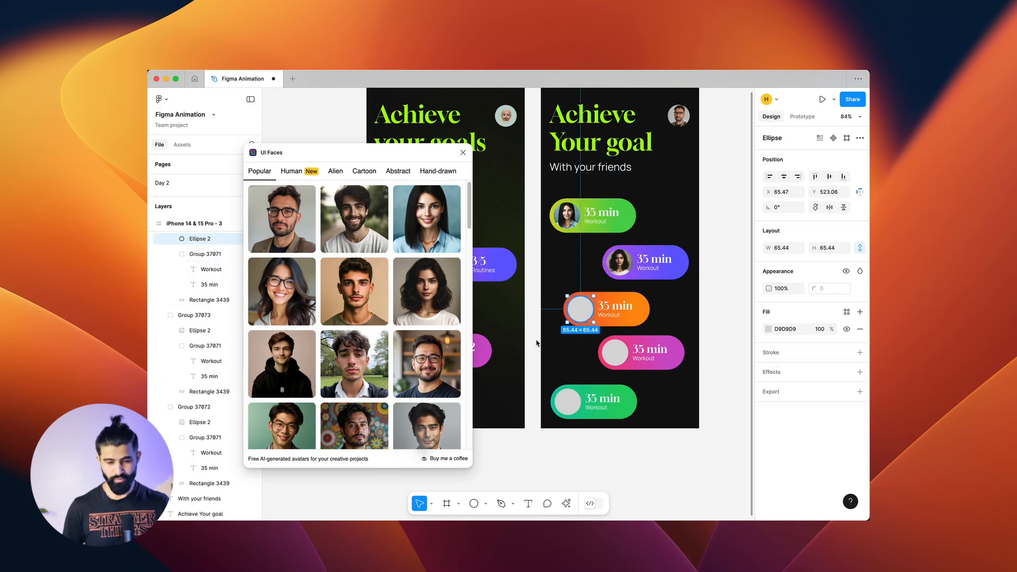
Step: Fill the fourth pill's circle with the portrait of the woman in a beige headscarf
{"action": "left_click", "coordinate": [614, 353]}
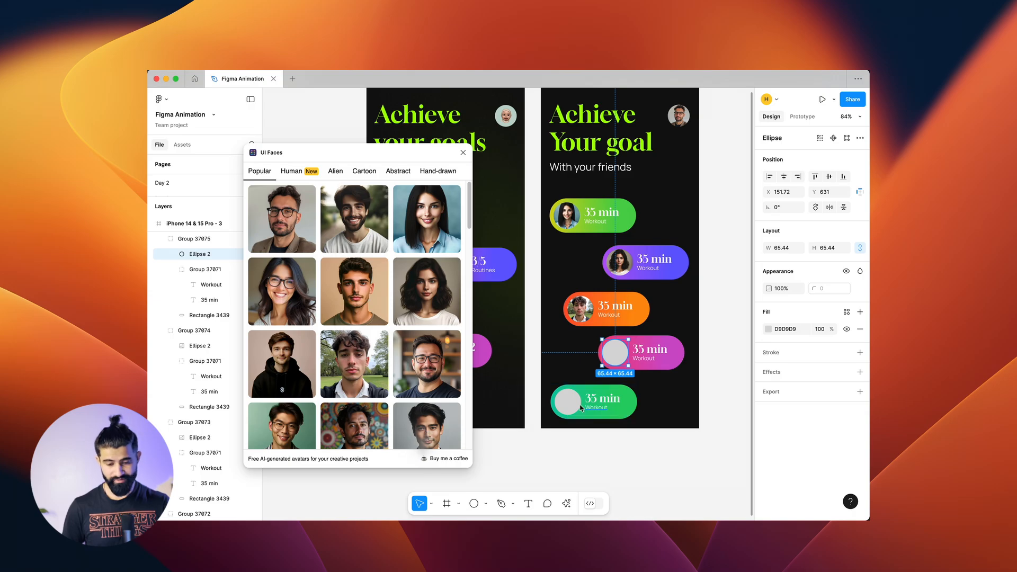
{"action": "scroll", "coordinate": [415, 308], "scroll_direction": "down", "scroll_amount": 5}
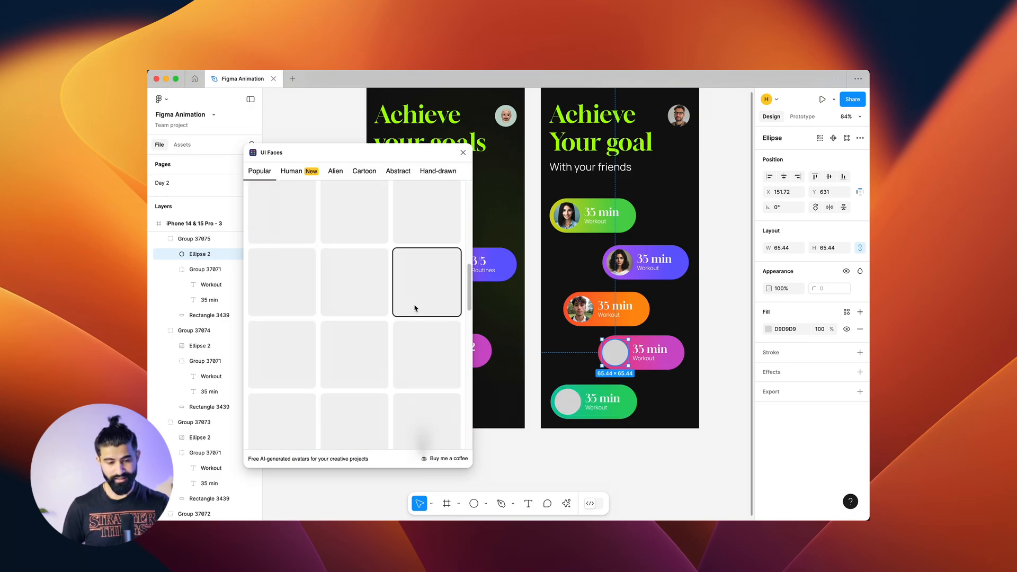
{"action": "scroll", "coordinate": [415, 308], "scroll_direction": "up", "scroll_amount": 3}
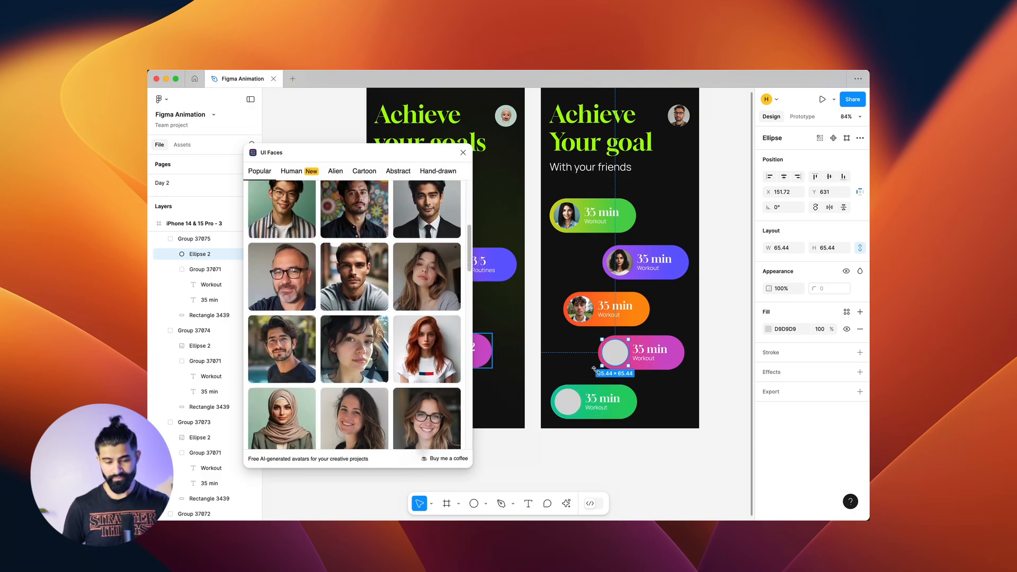
{"action": "scroll", "coordinate": [261, 376], "scroll_direction": "down", "scroll_amount": 2}
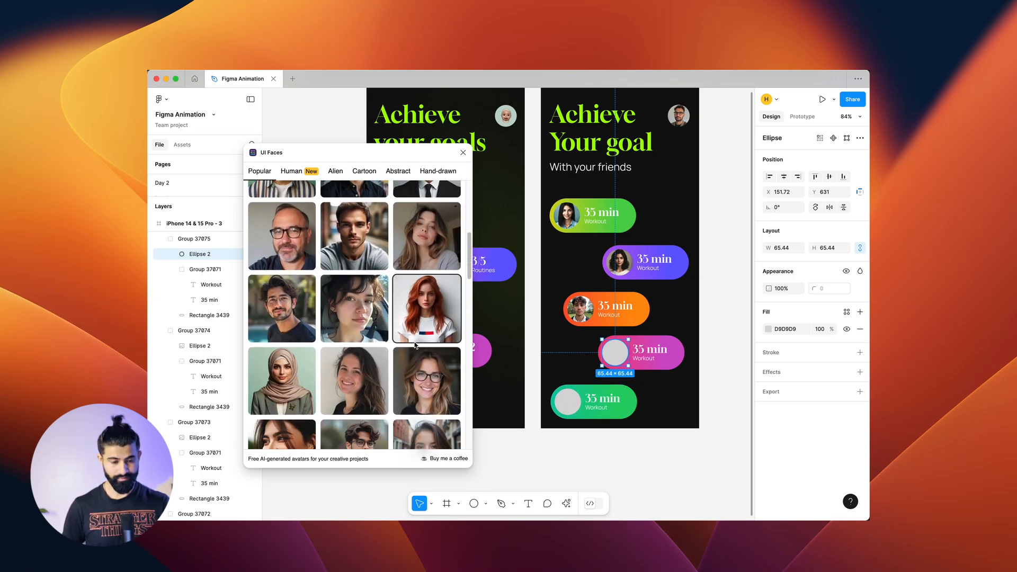
{"action": "left_click", "coordinate": [260, 377]}
Step: Fill the fifth pill's circle with the smiling curly-haired man's portrait, add the bearded man in white shirt and tie over it, and close the plugin
{"action": "left_click", "coordinate": [568, 401]}
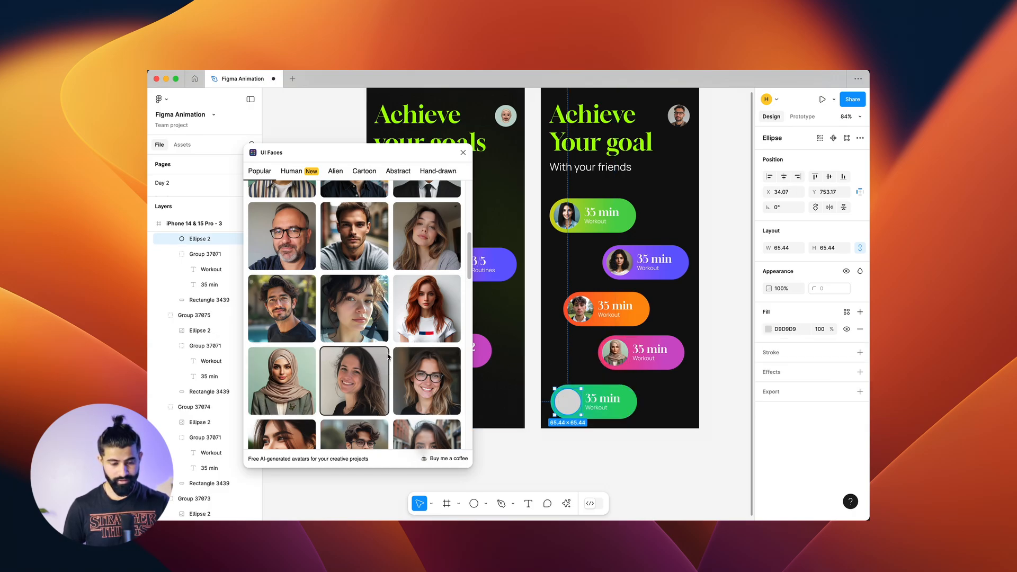
{"action": "scroll", "coordinate": [388, 357], "scroll_direction": "down", "scroll_amount": 9}
{"action": "left_click", "coordinate": [369, 222]}
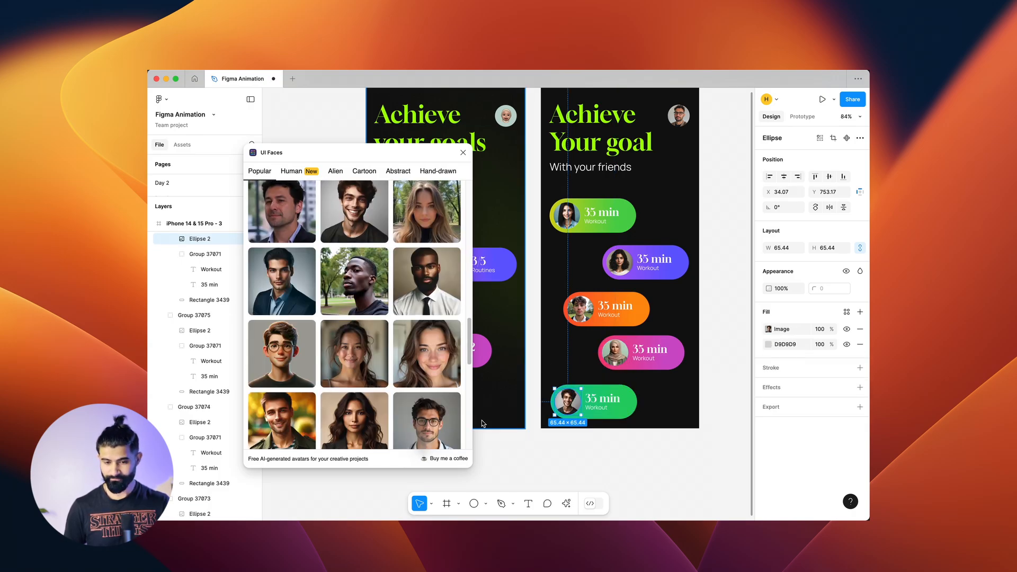
{"action": "left_click", "coordinate": [427, 280]}
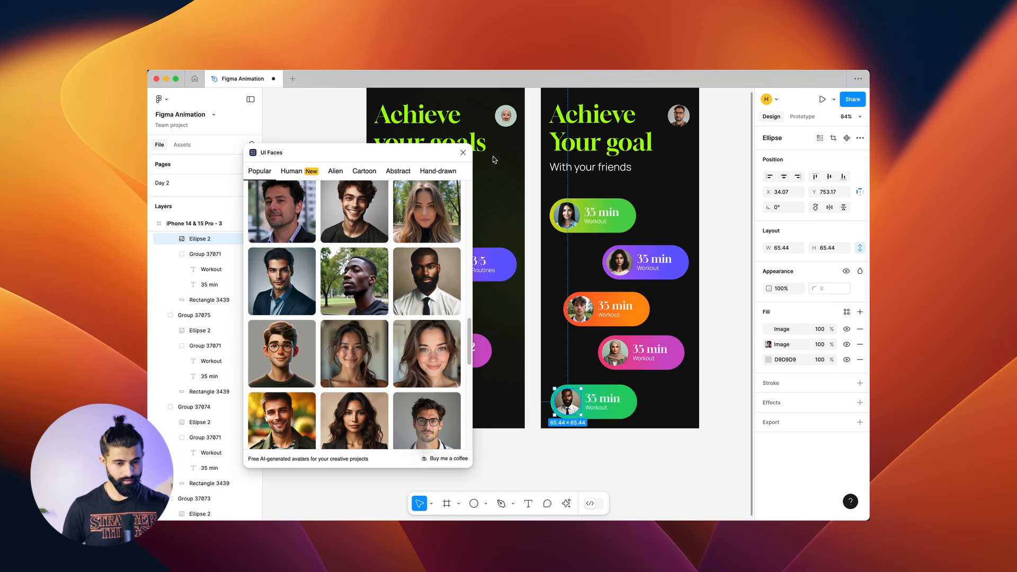
{"action": "left_click", "coordinate": [464, 154]}
{"action": "left_click", "coordinate": [720, 227]}
{"action": "scroll", "coordinate": [719, 224], "scroll_direction": "down", "scroll_amount": 1}
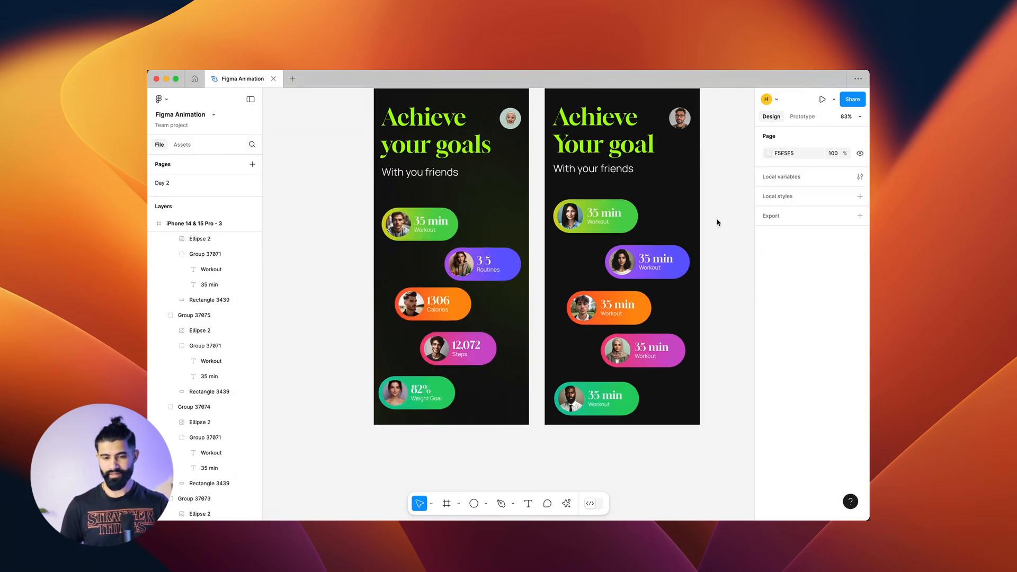
{"action": "left_click_drag", "start_coordinate": [717, 220], "coordinate": [673, 256]}
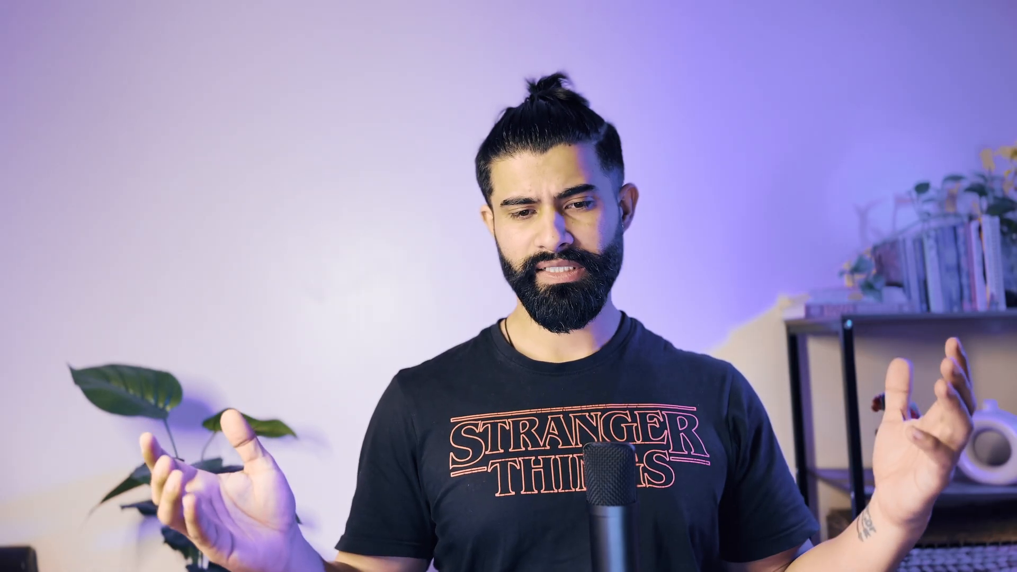